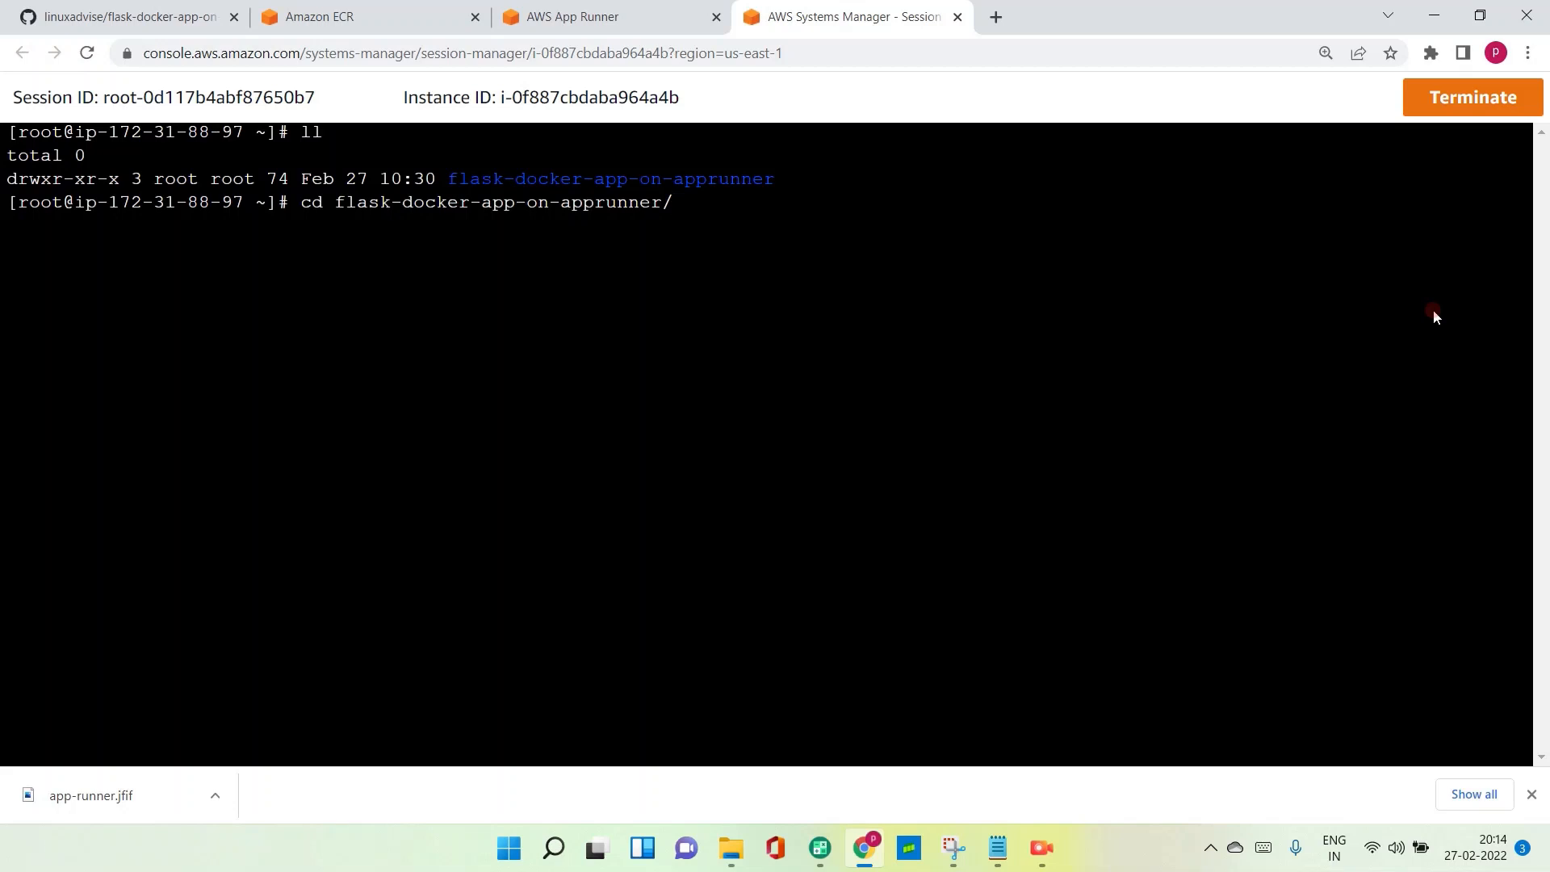
- Change into the flask-docker-app-on-apprunner directory and list its files
key("Return")
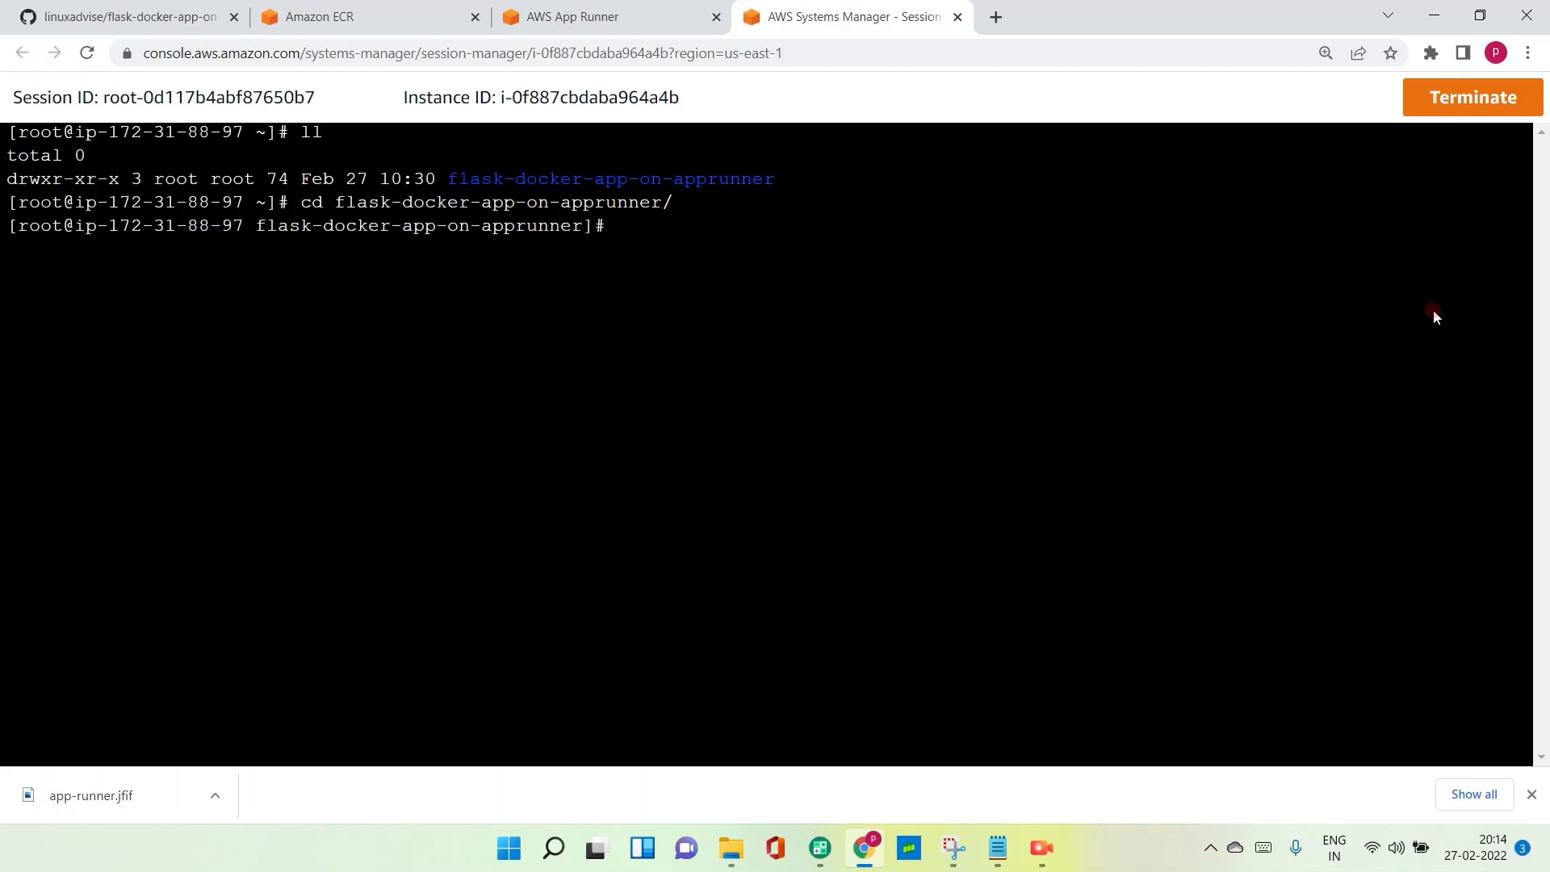
type("ll")
key("Return")
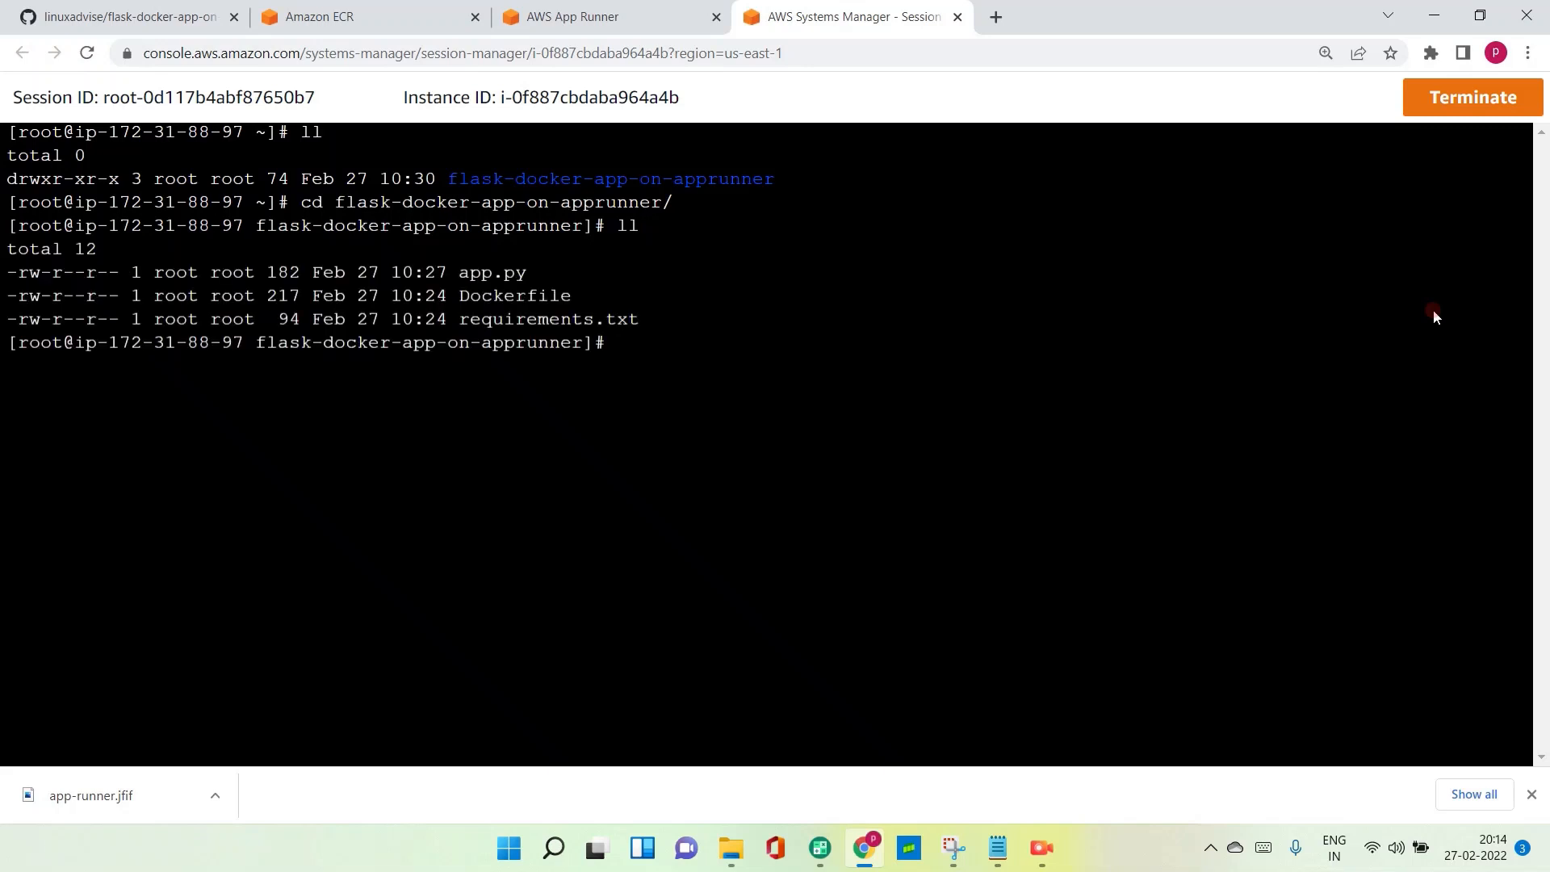
- Print the contents of app.py in the terminal
type("cat aa")
key("Tab")
key("Return")
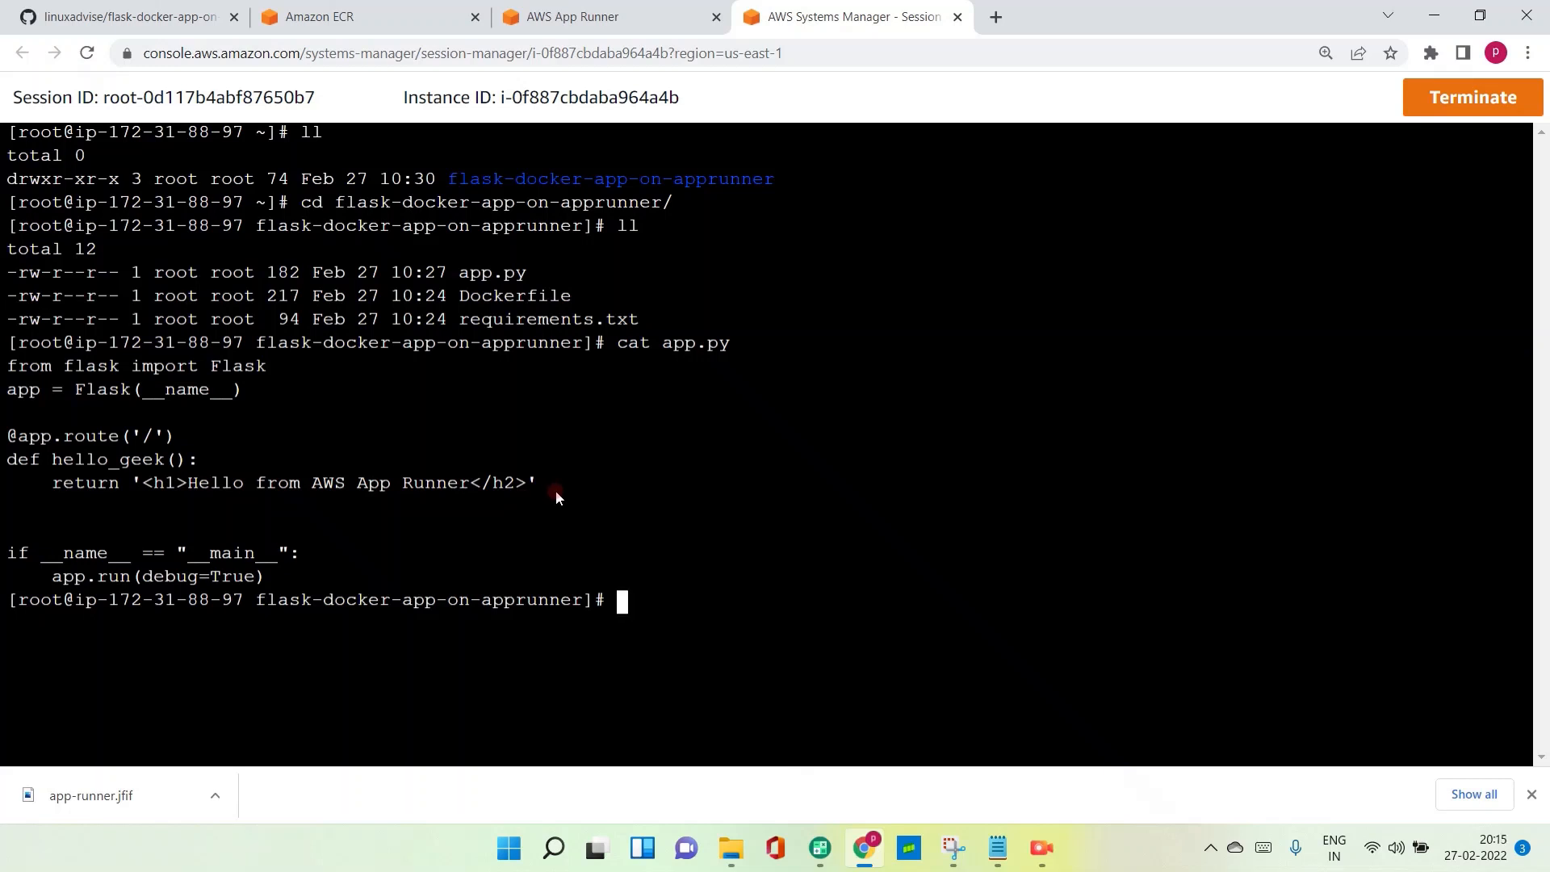
- Print the contents of requirements.txt and Dockerfile in the terminal
type("cat requirements.txt")
key("Return")
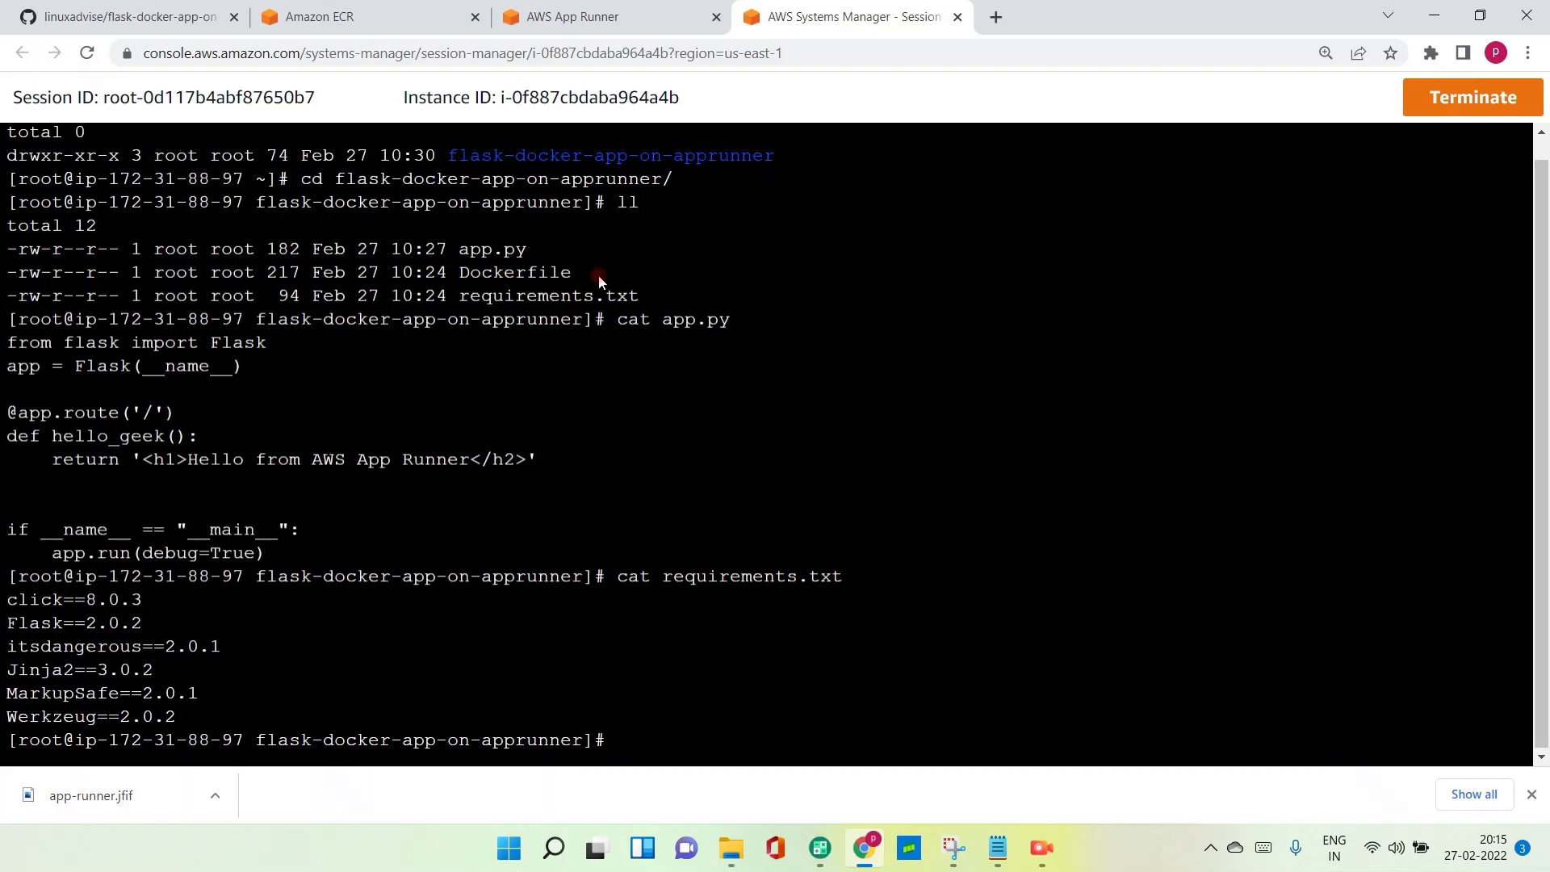
type("cat Dockerfile")
key("Return")
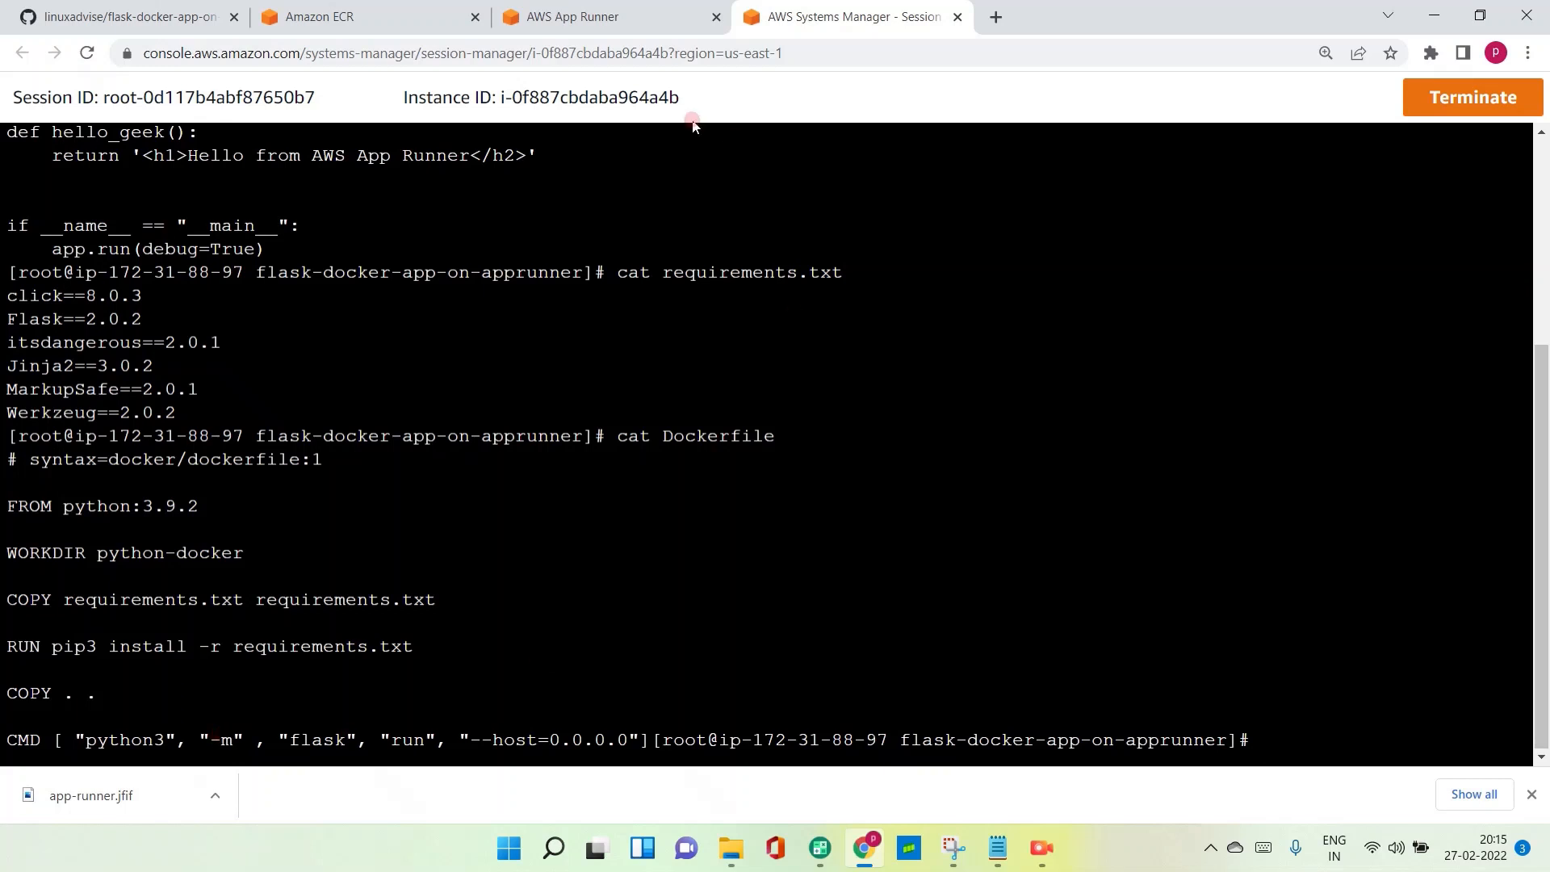
- Create a private Amazon ECR repository named app-runner-flask, keeping the default tag, scan and encryption settings
left_click(379, 18)
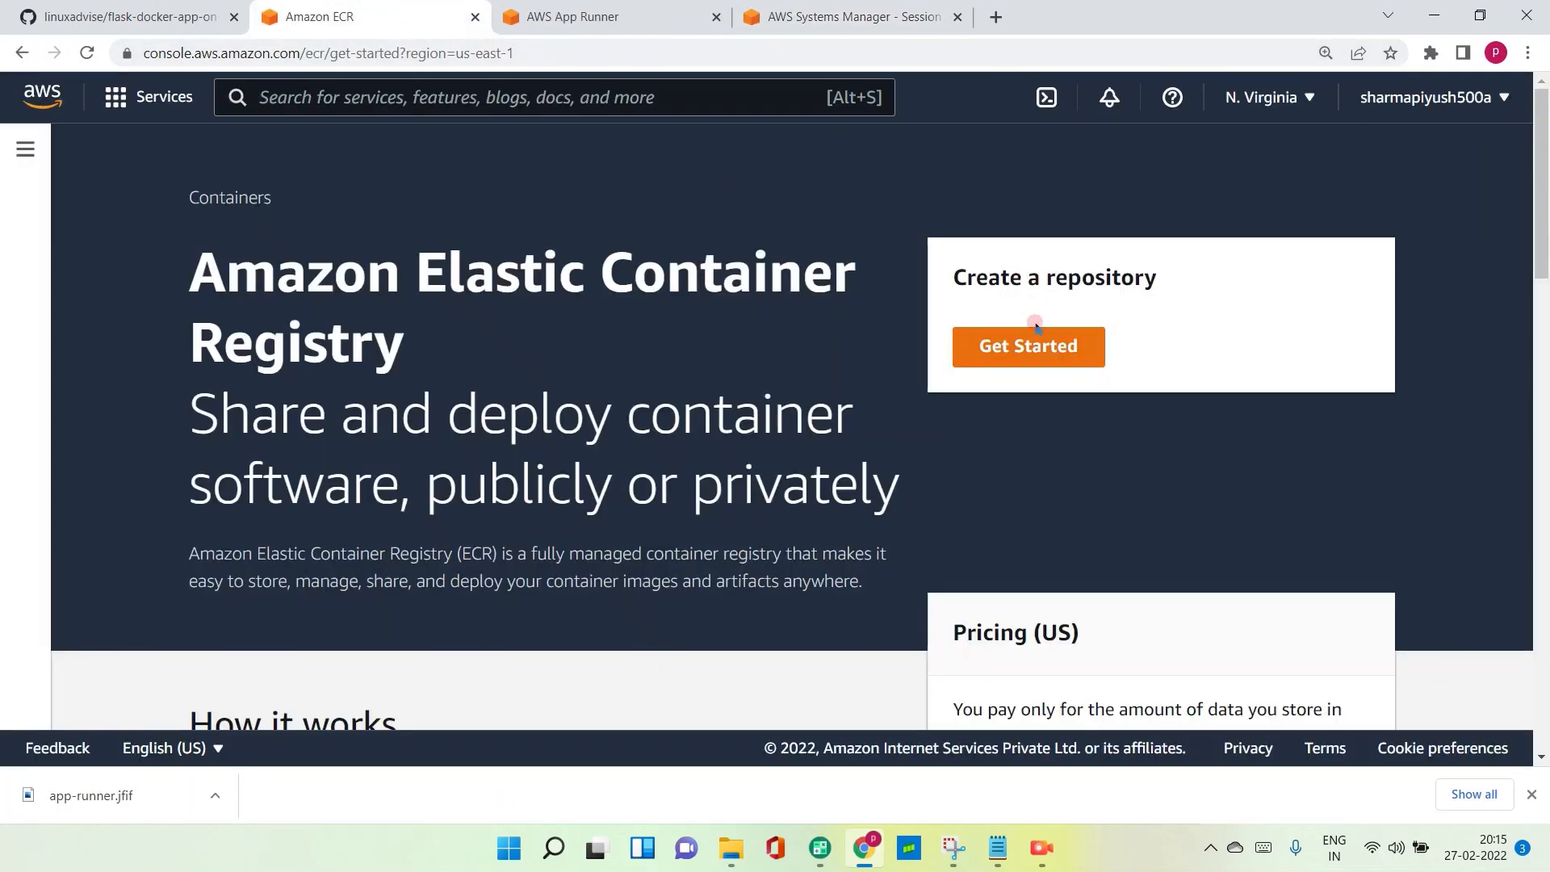
left_click(1038, 349)
scroll(349, 392, "down", 1)
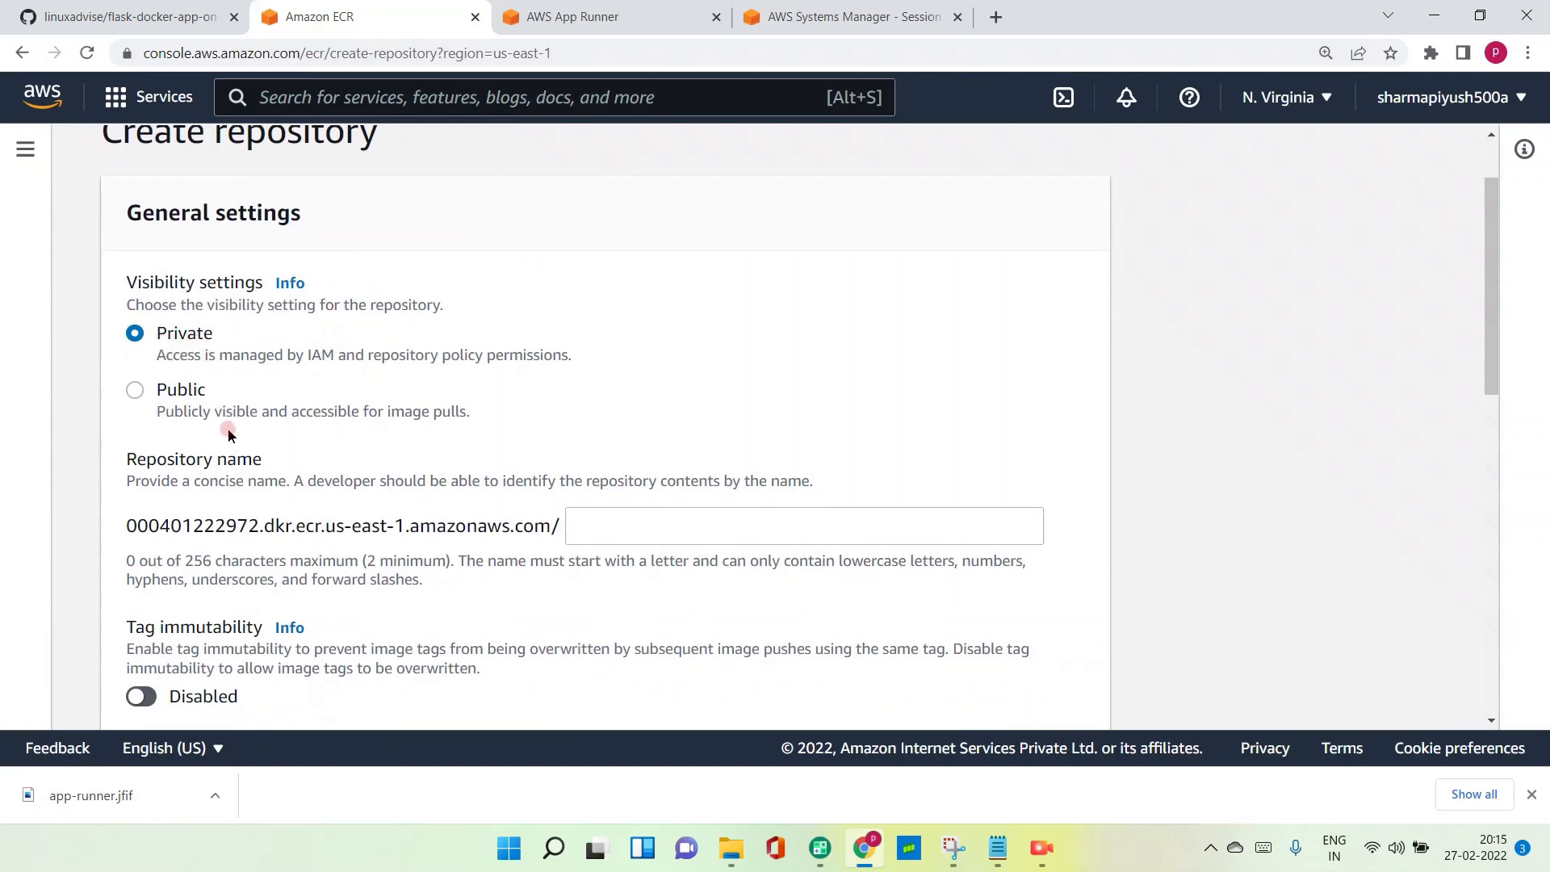
scroll(225, 433, "down", 2)
left_click(659, 329)
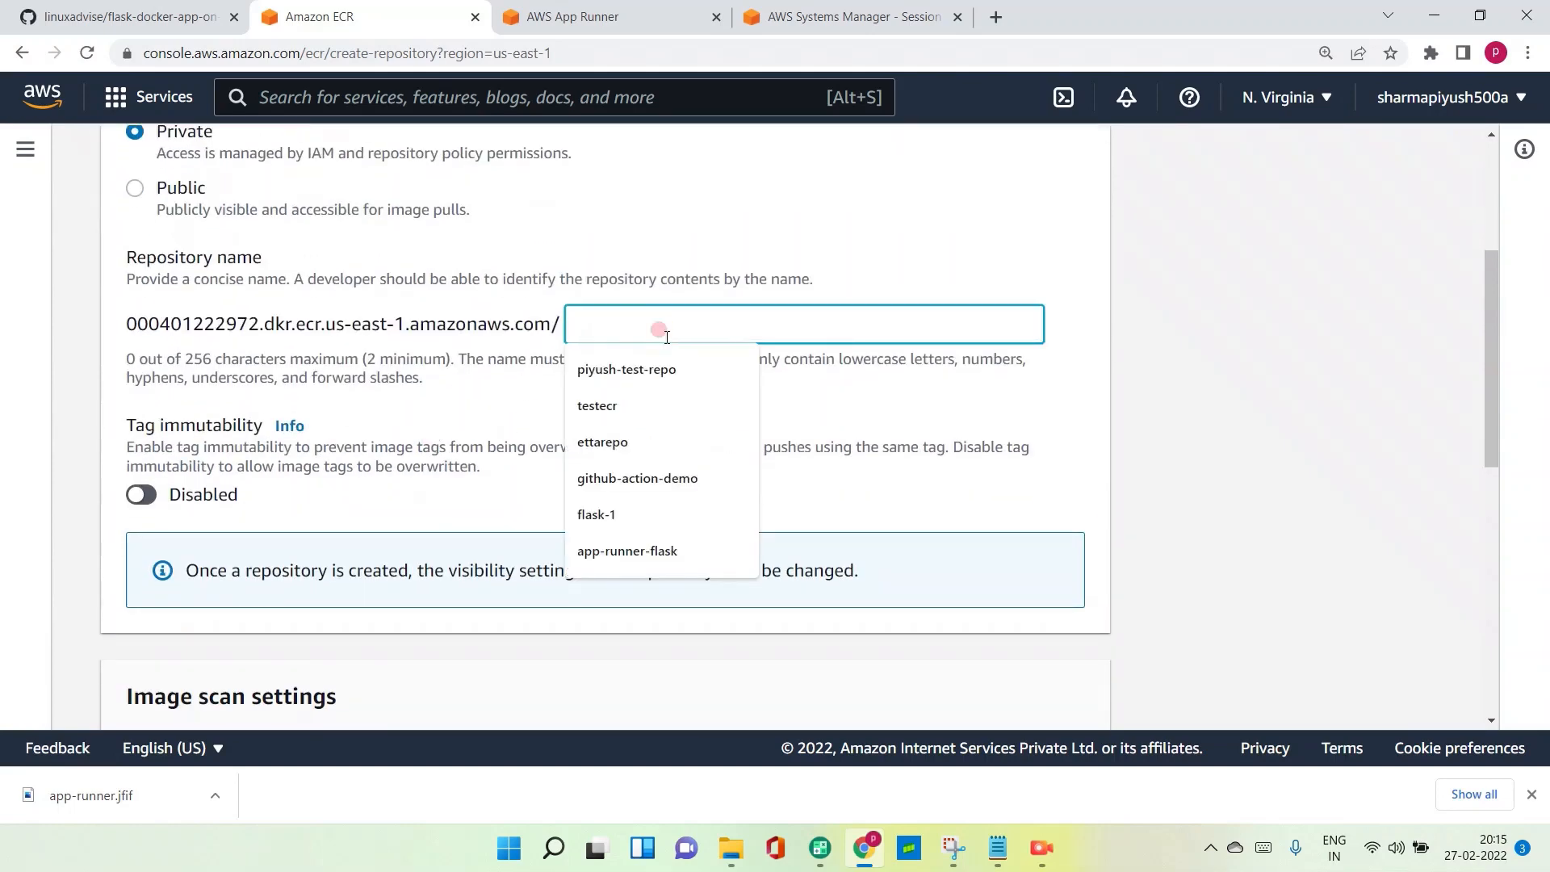
type("app-runner-flask")
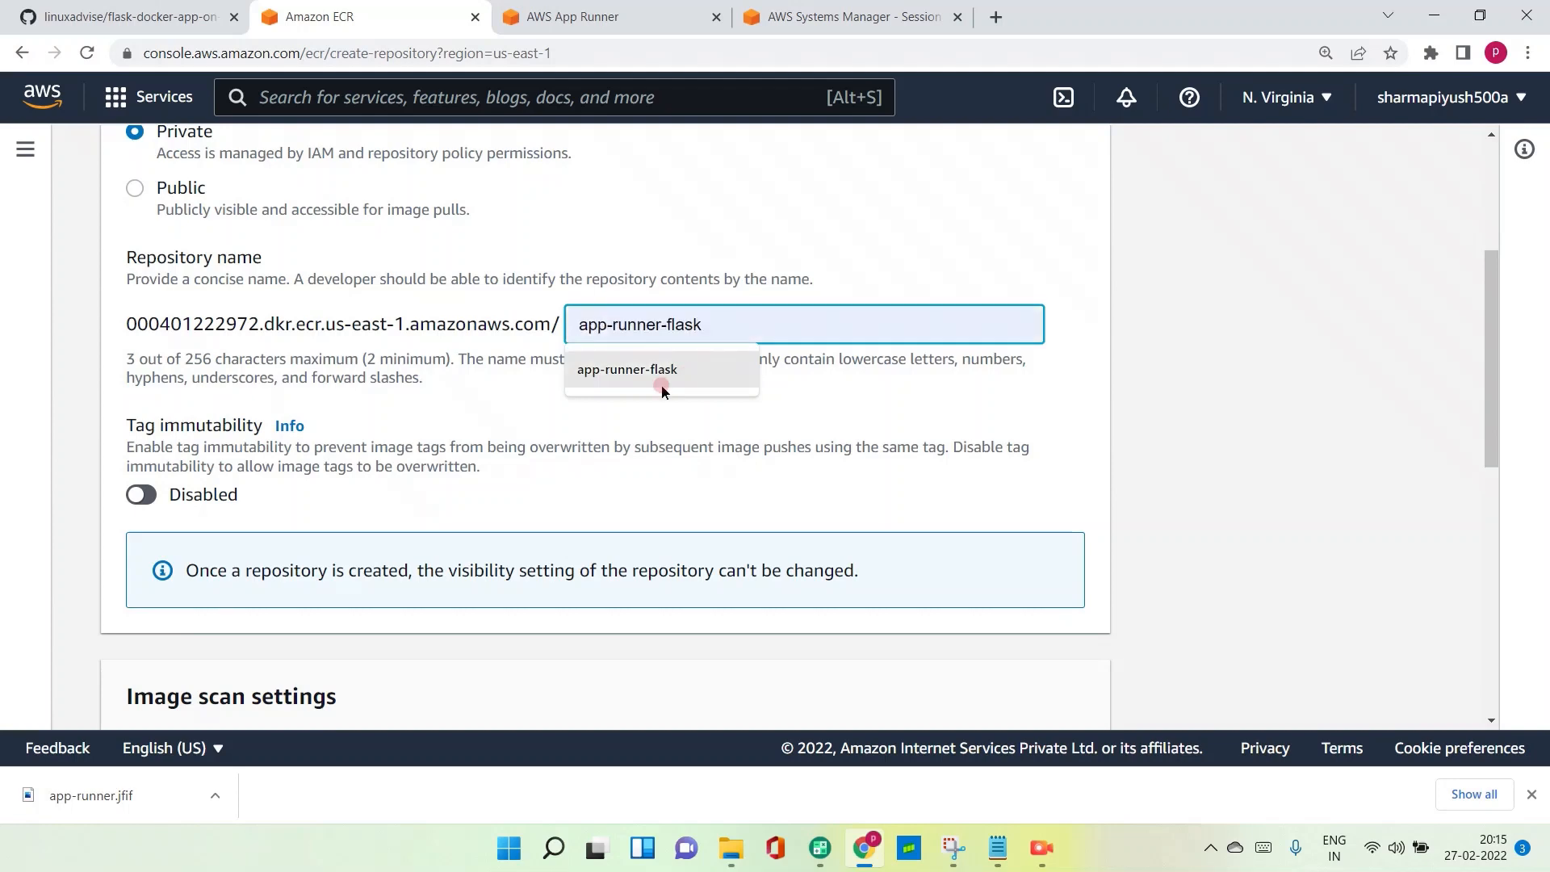
left_click(656, 372)
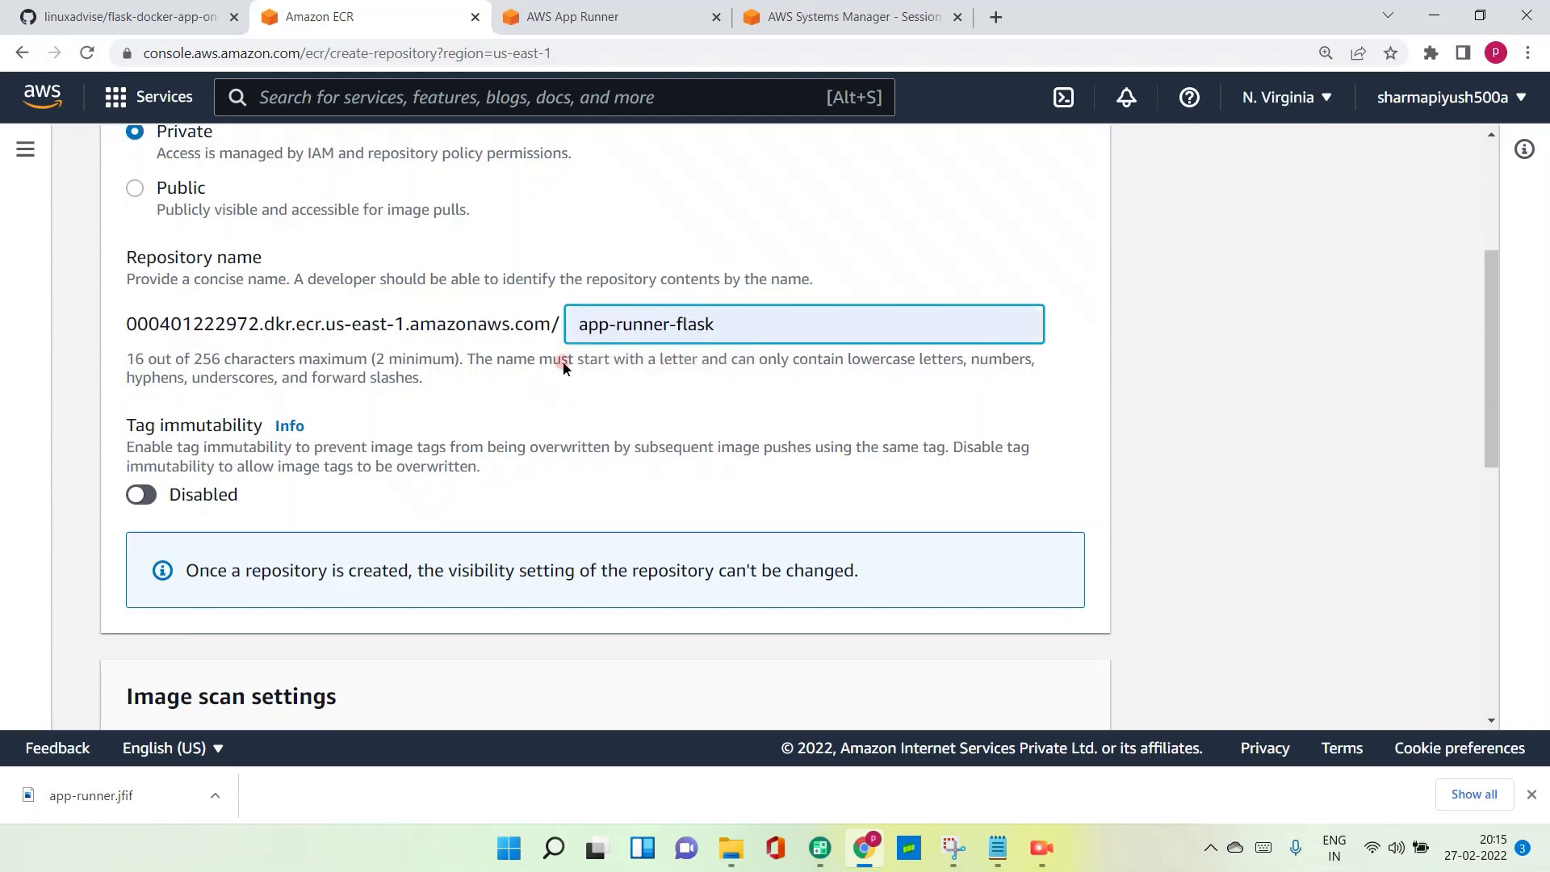
scroll(212, 407, "down", 8)
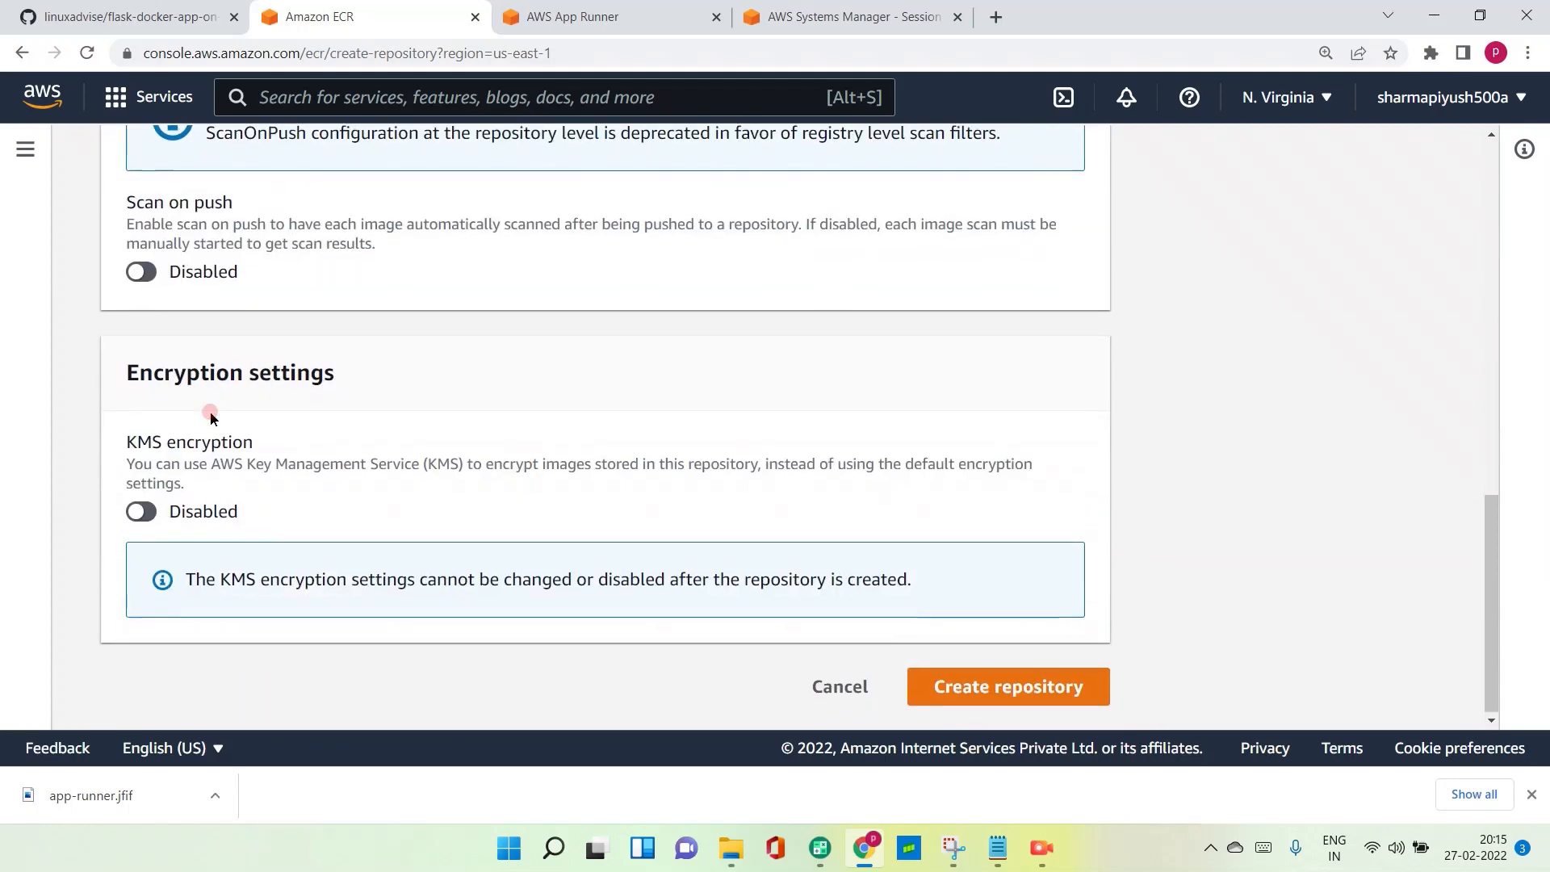
left_click(981, 691)
- View the push commands for the app-runner-flask repository and copy the macOS / Linux Docker login command
scroll(872, 583, "down", 2)
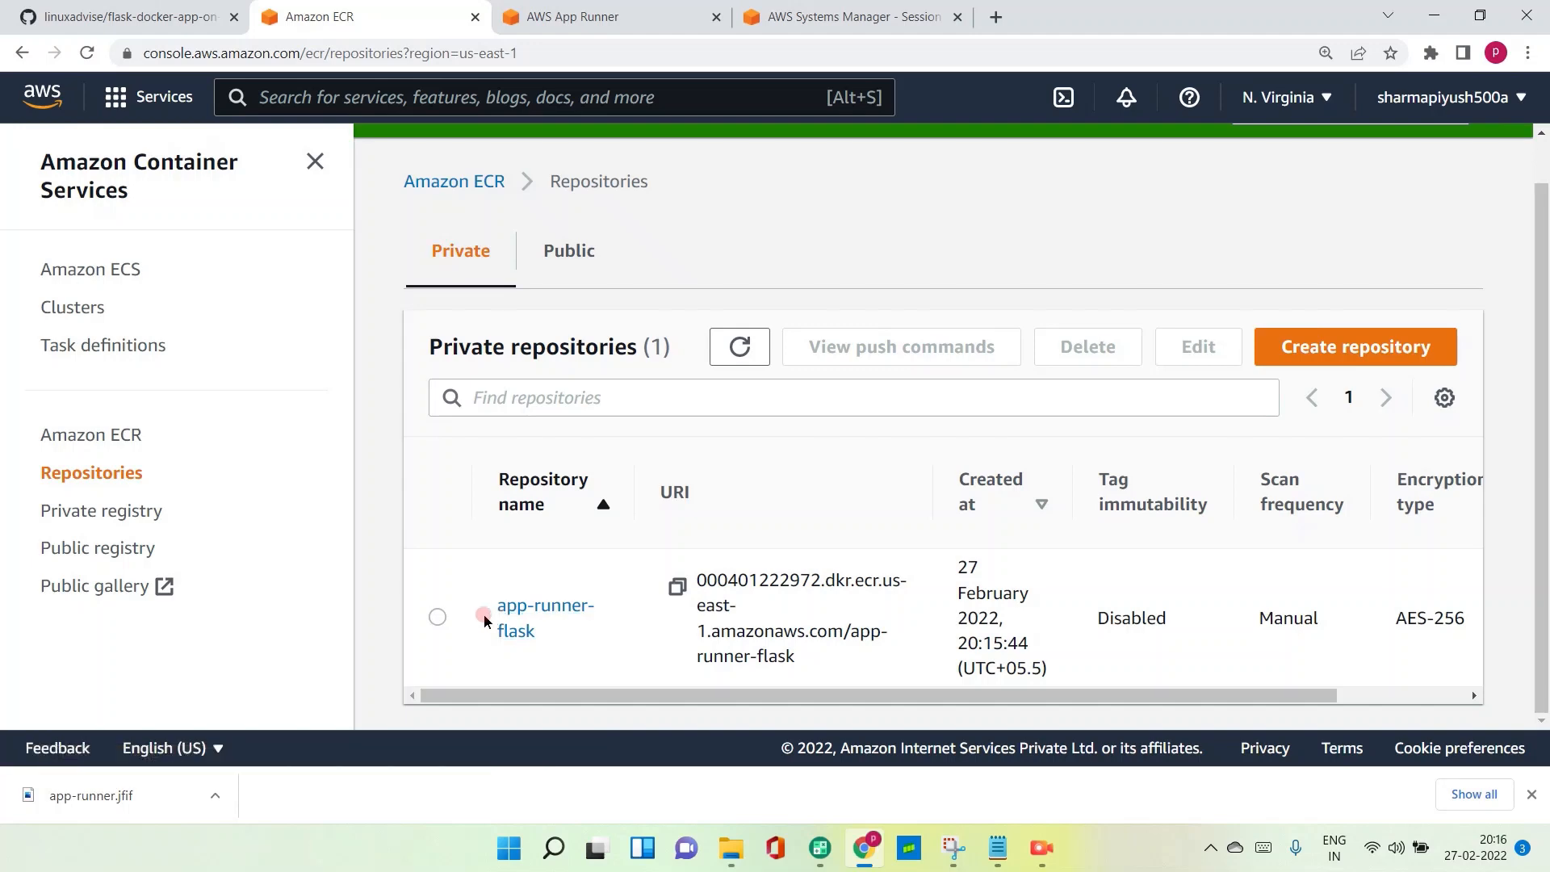
left_click(436, 617)
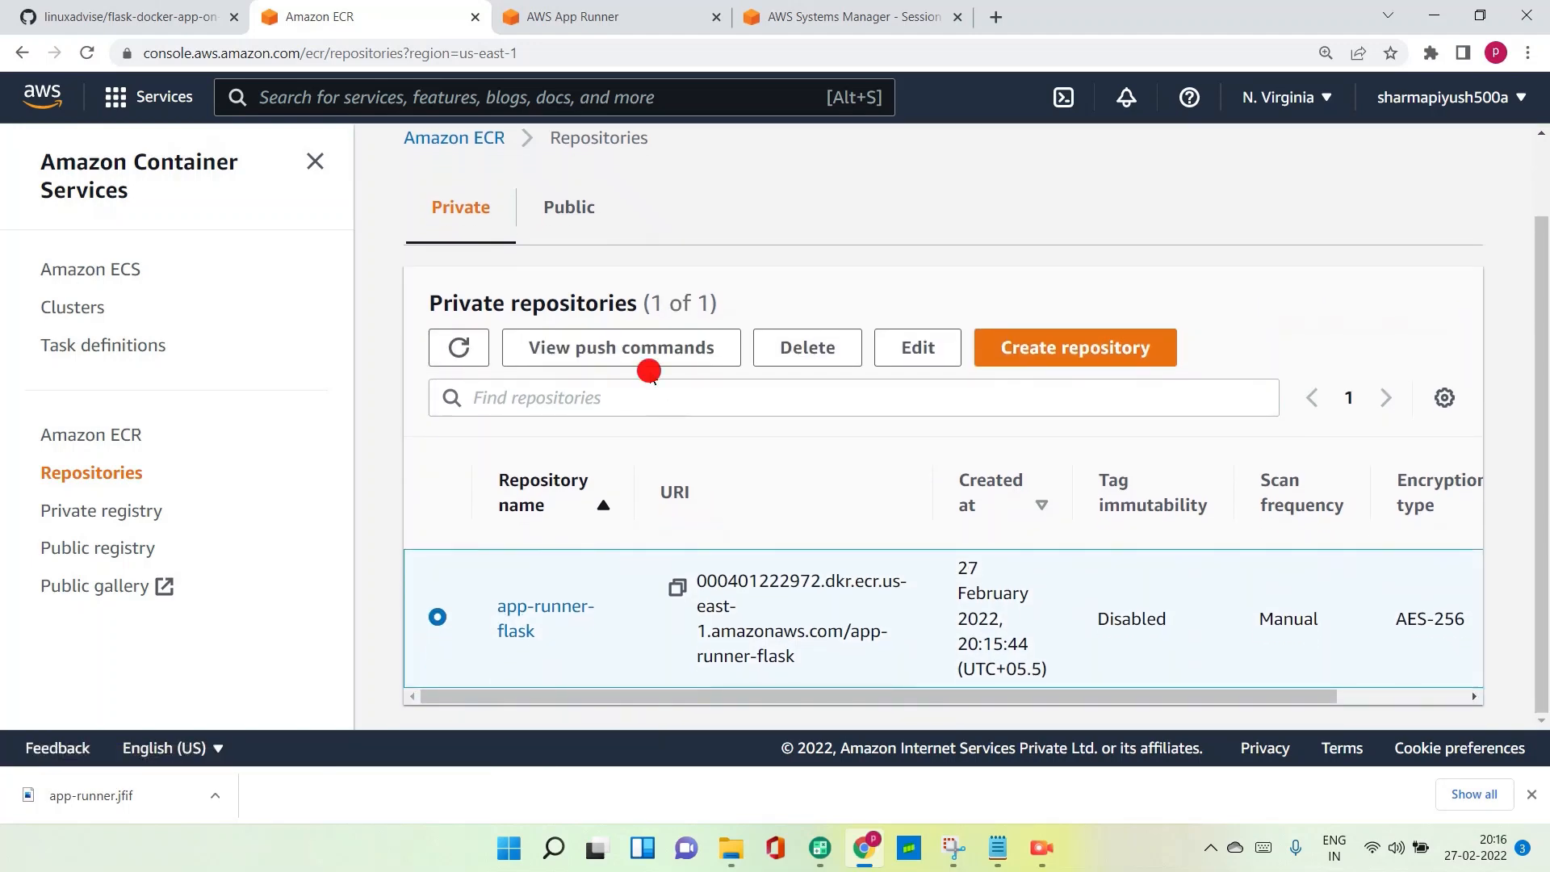
left_click(646, 349)
scroll(595, 368, "down", 5)
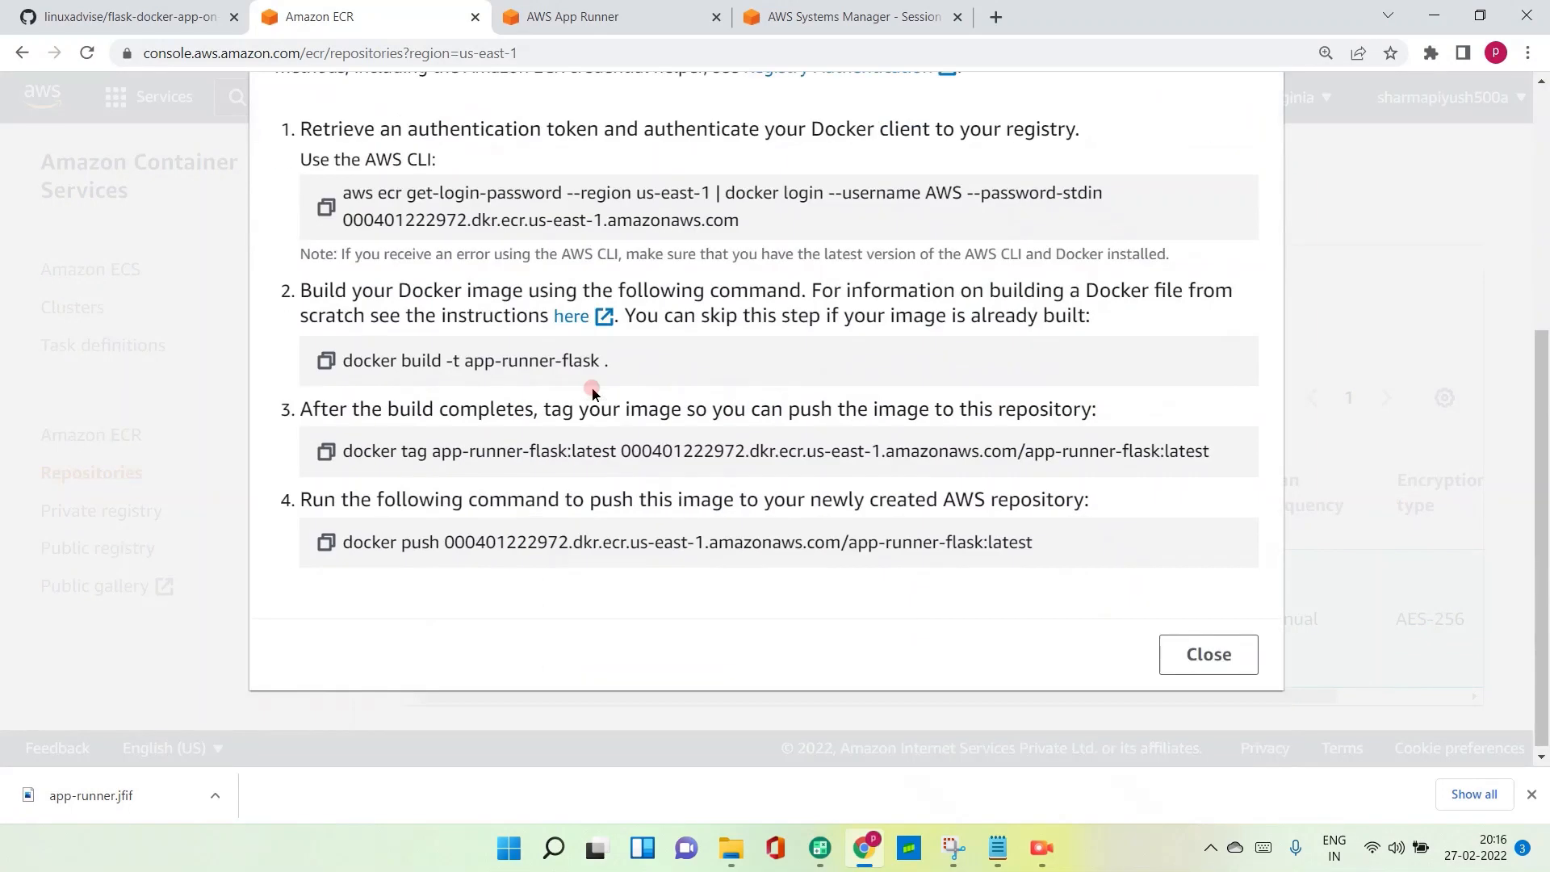
scroll(592, 387, "up", 3)
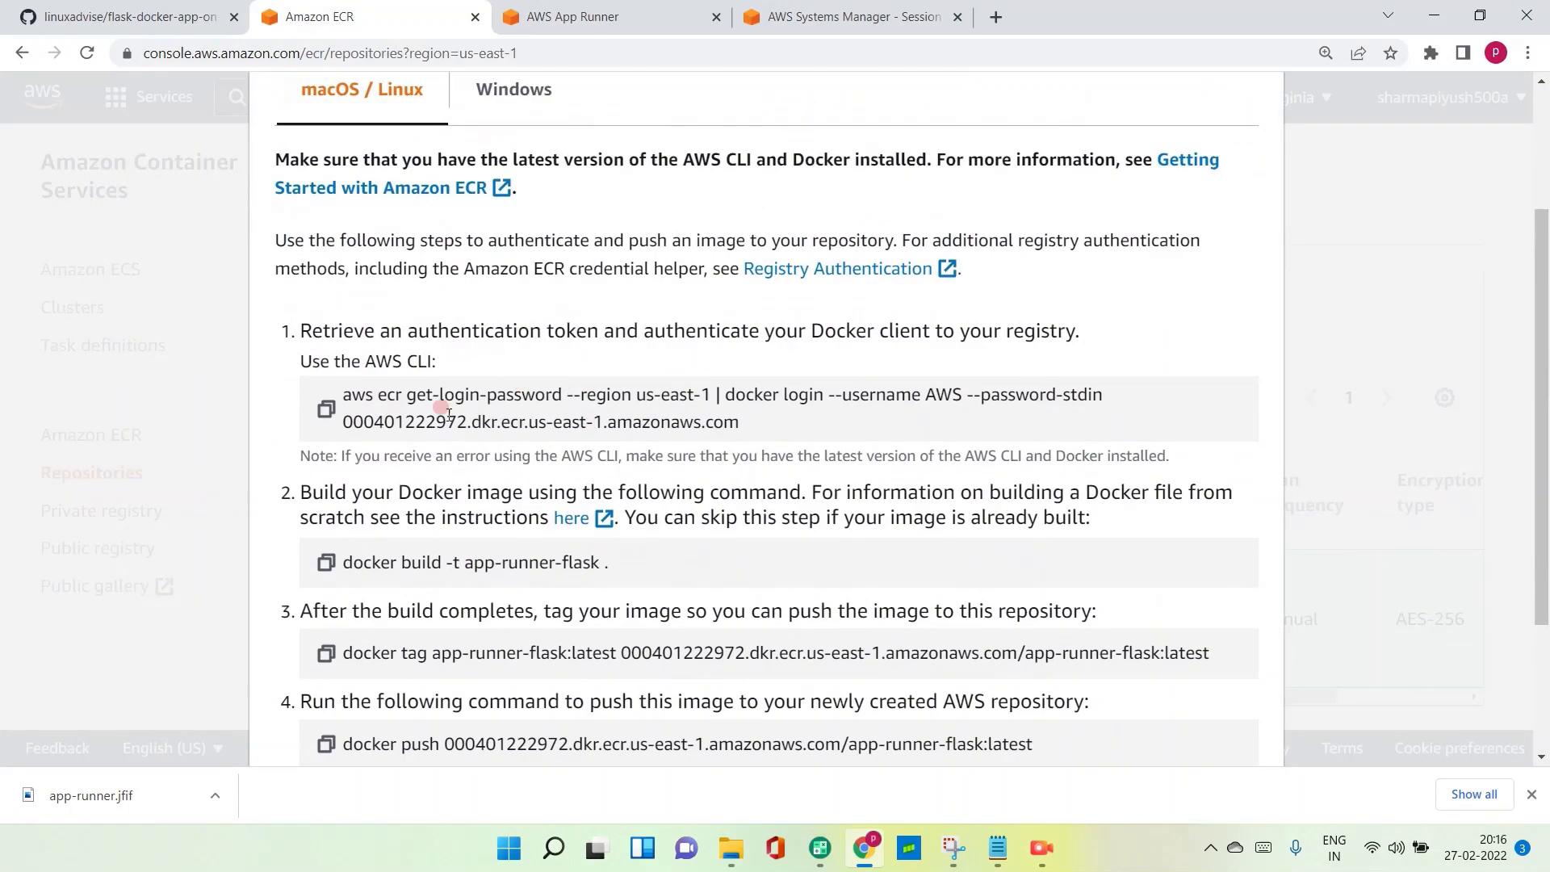
left_click(325, 410)
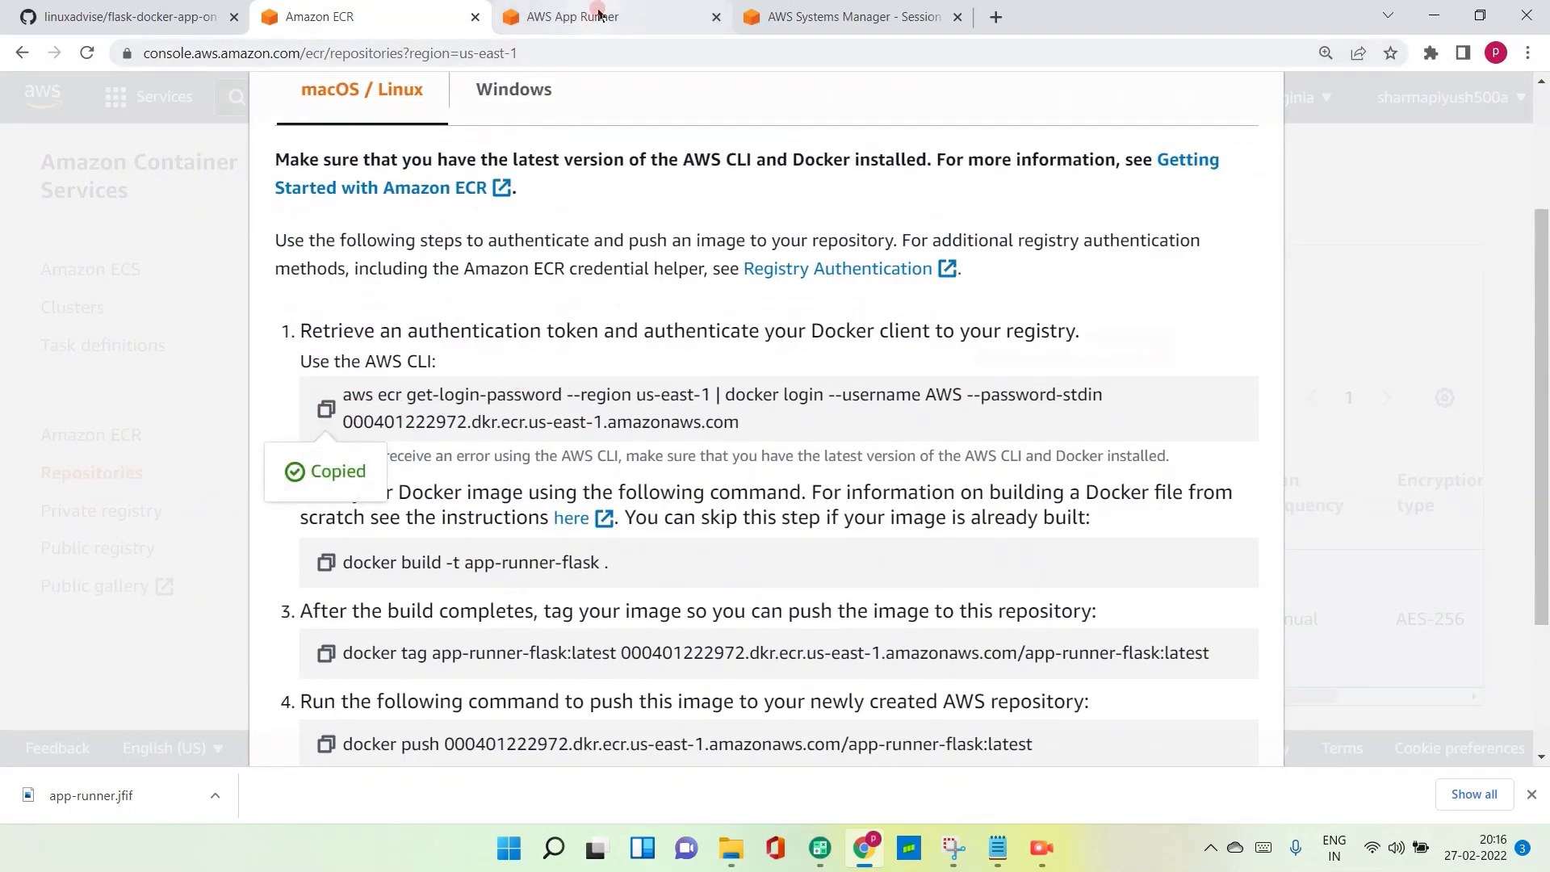
- Clear the Session Manager terminal and try to authenticate Docker to ECR with the copied login command
left_click(848, 16)
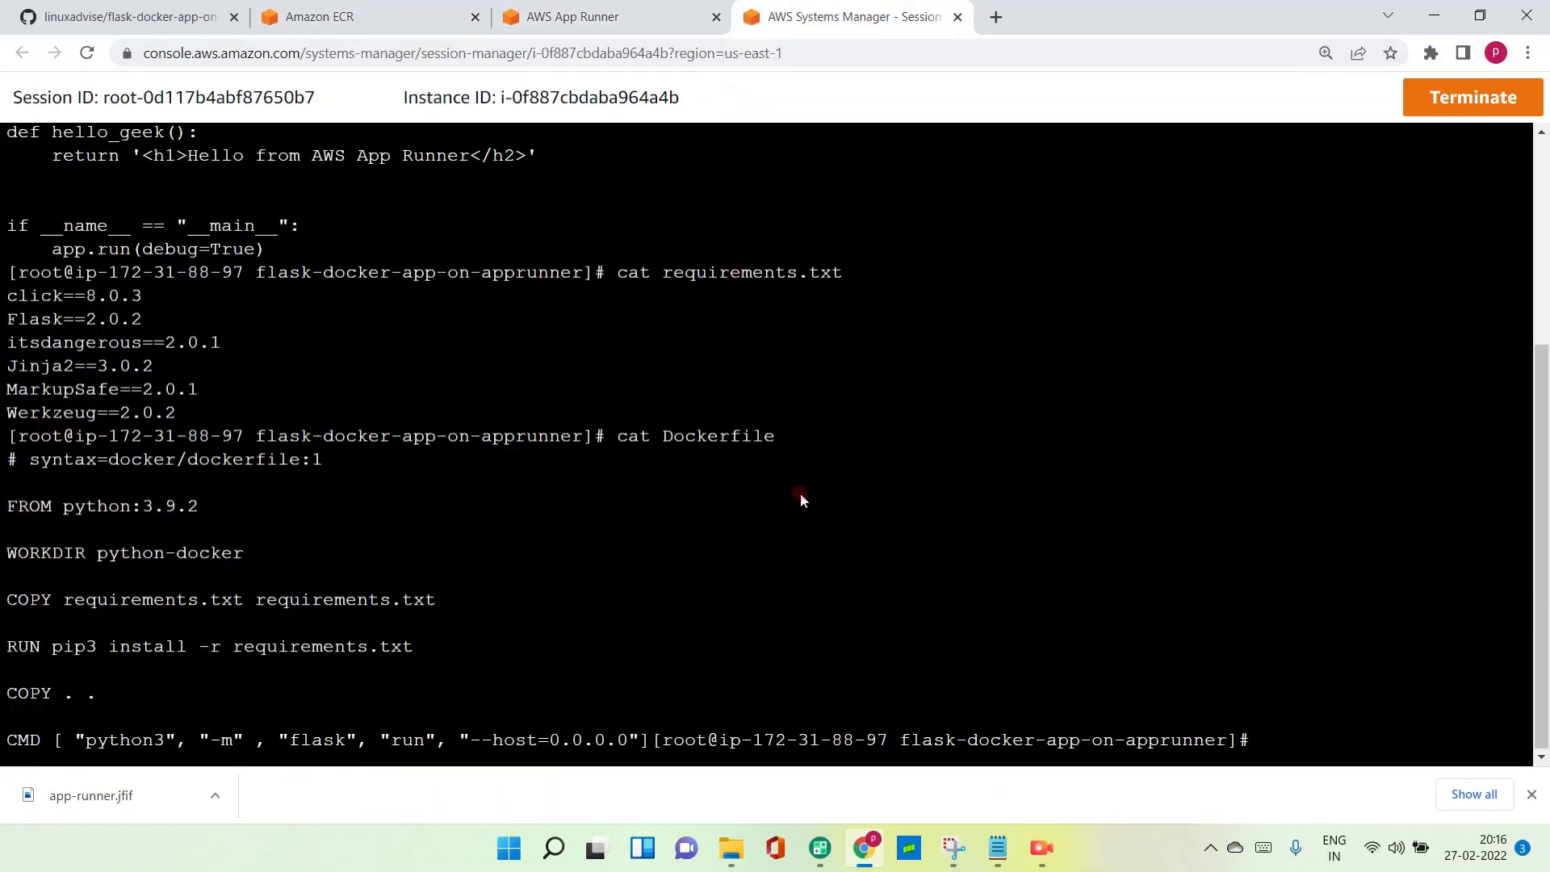
type("clear")
key("Return")
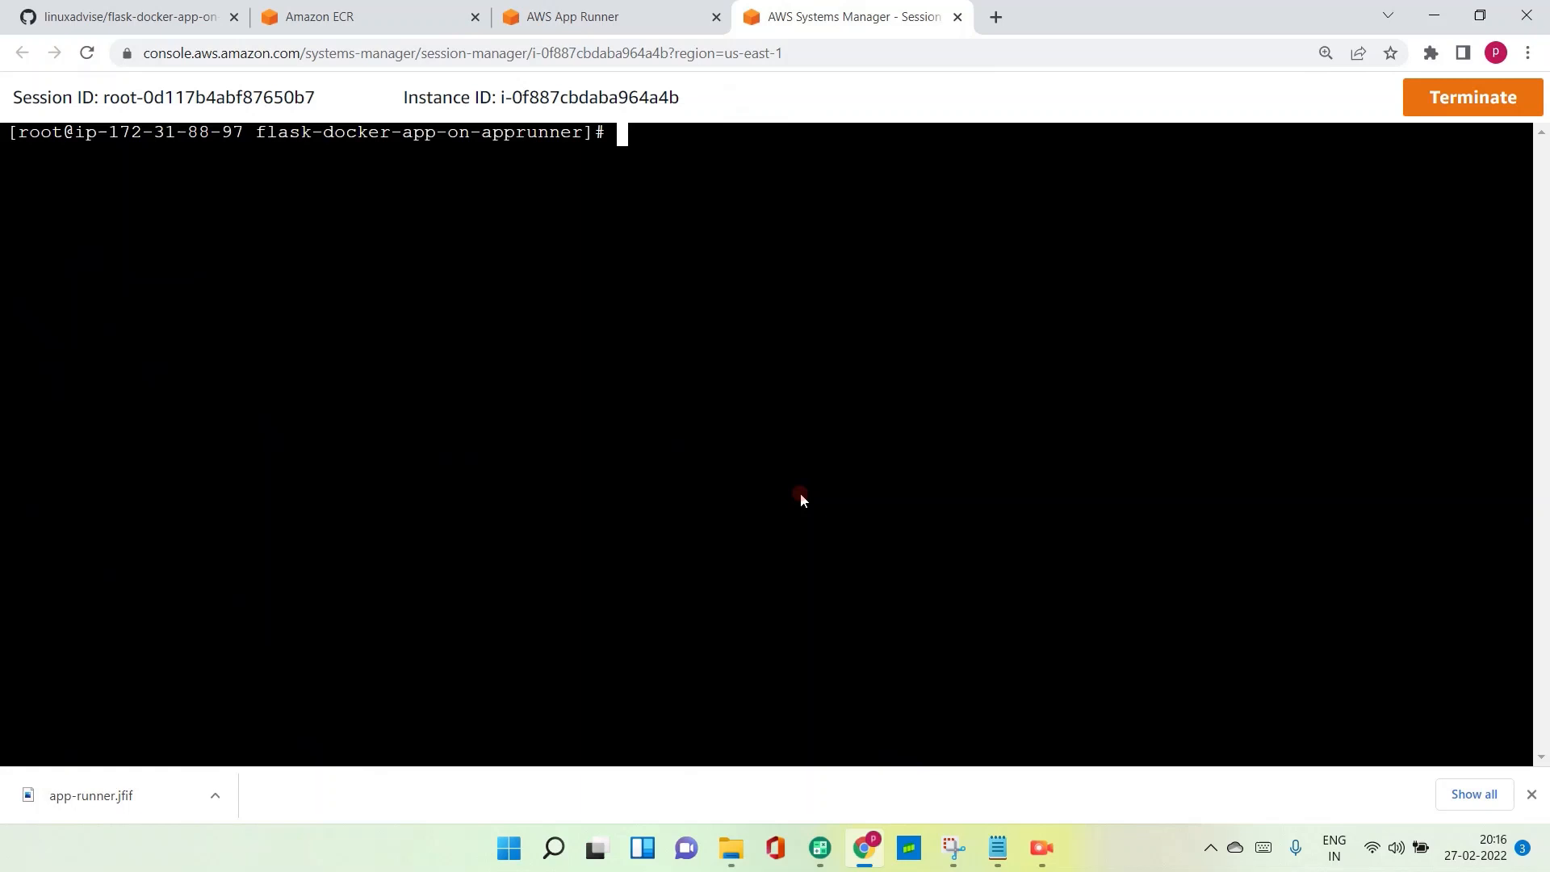
right_click(563, 317)
left_click(618, 478)
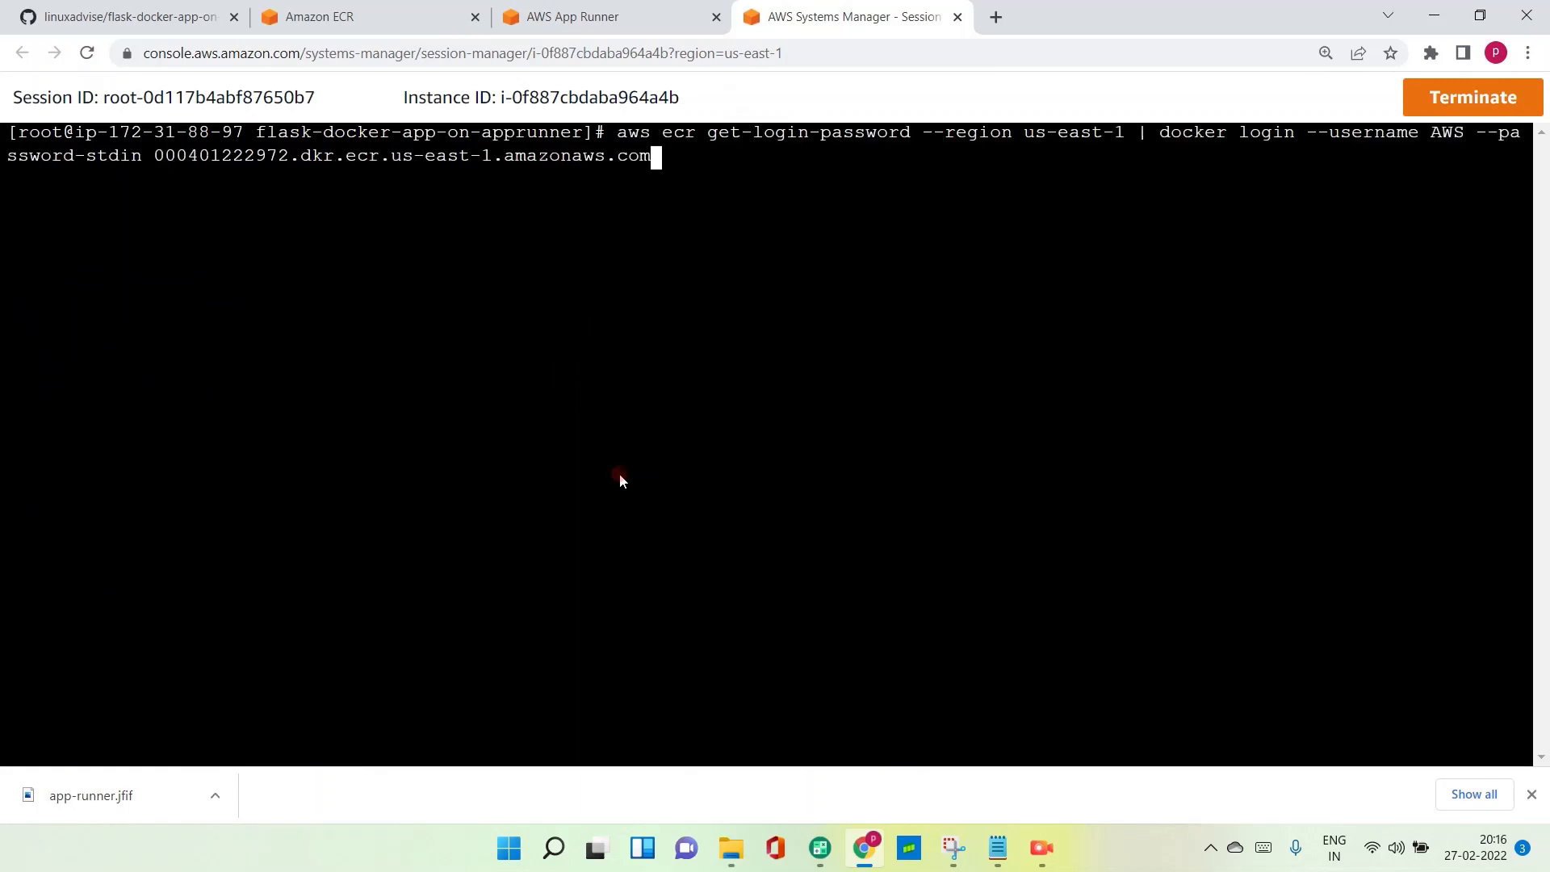
key("Return")
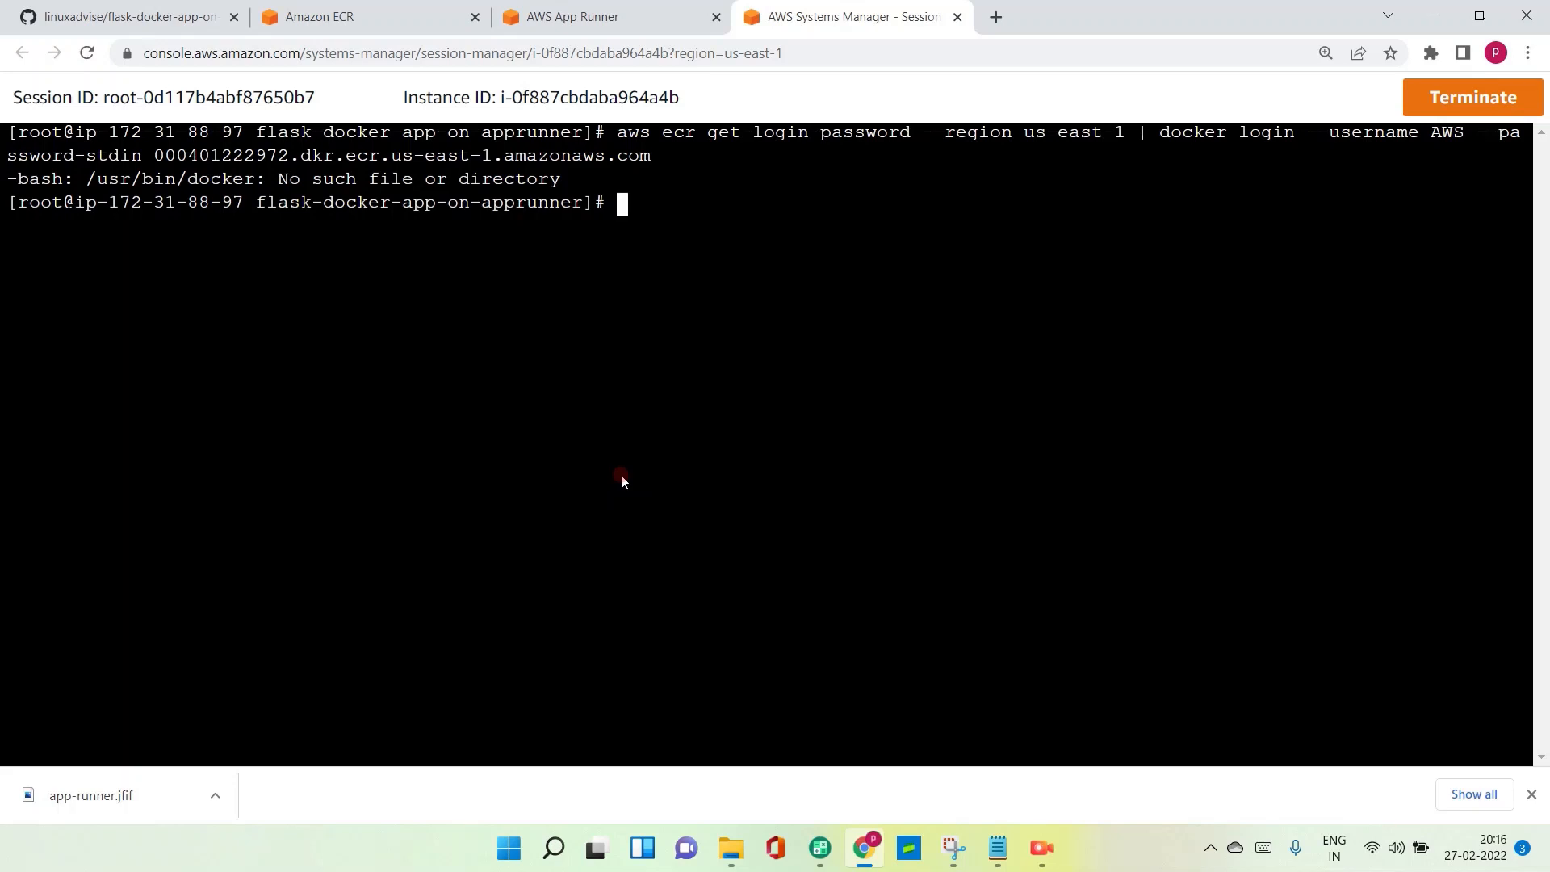
- Install Docker on the instance with yum install docker -y
type("yum install do")
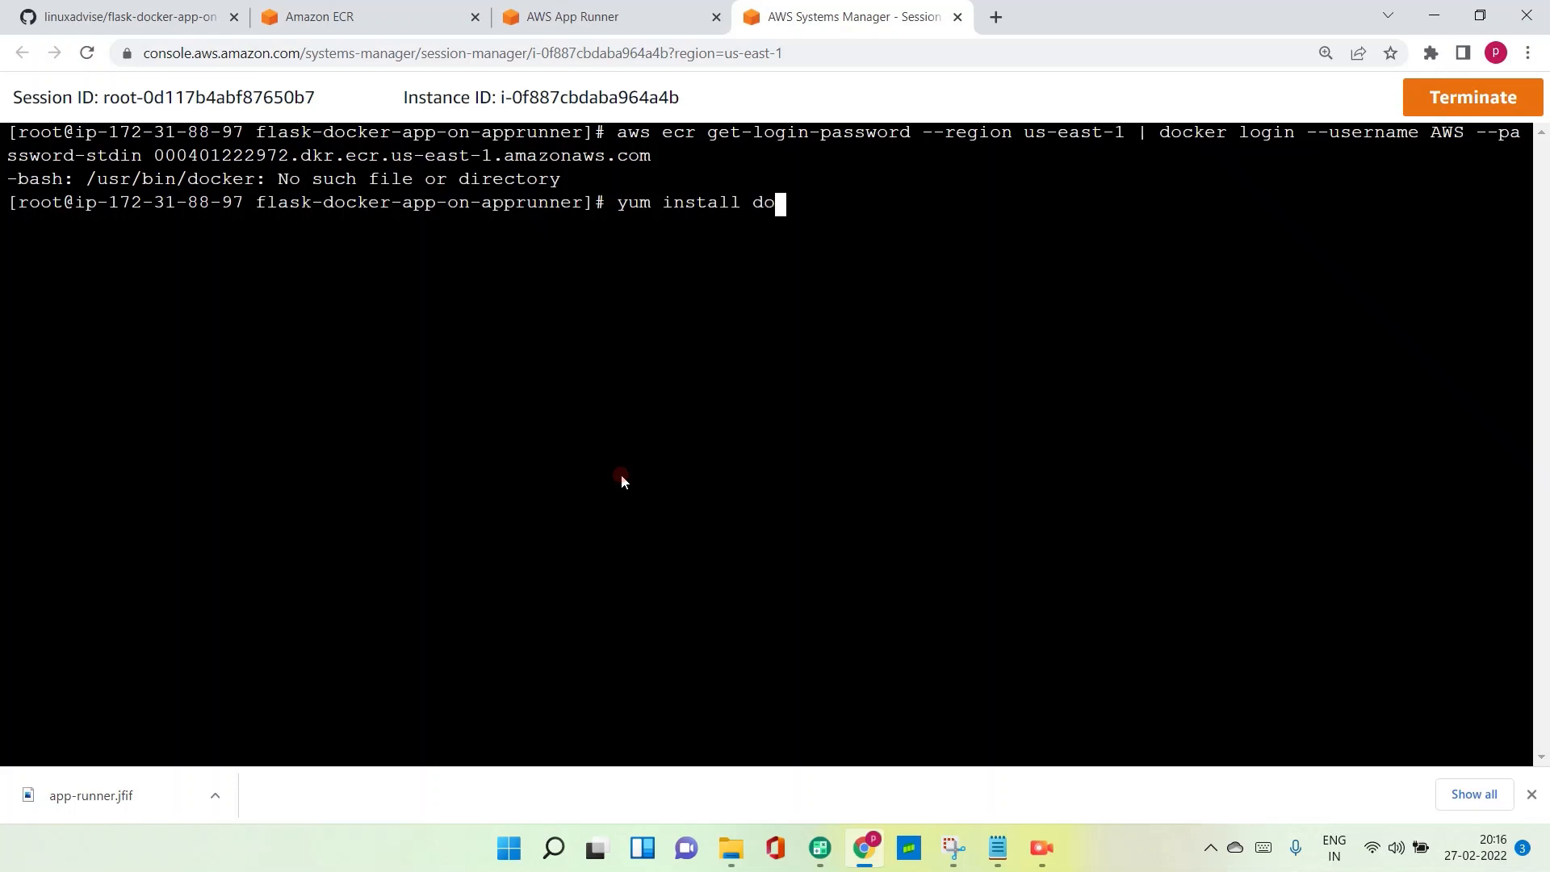
type("cker -y")
key("Return")
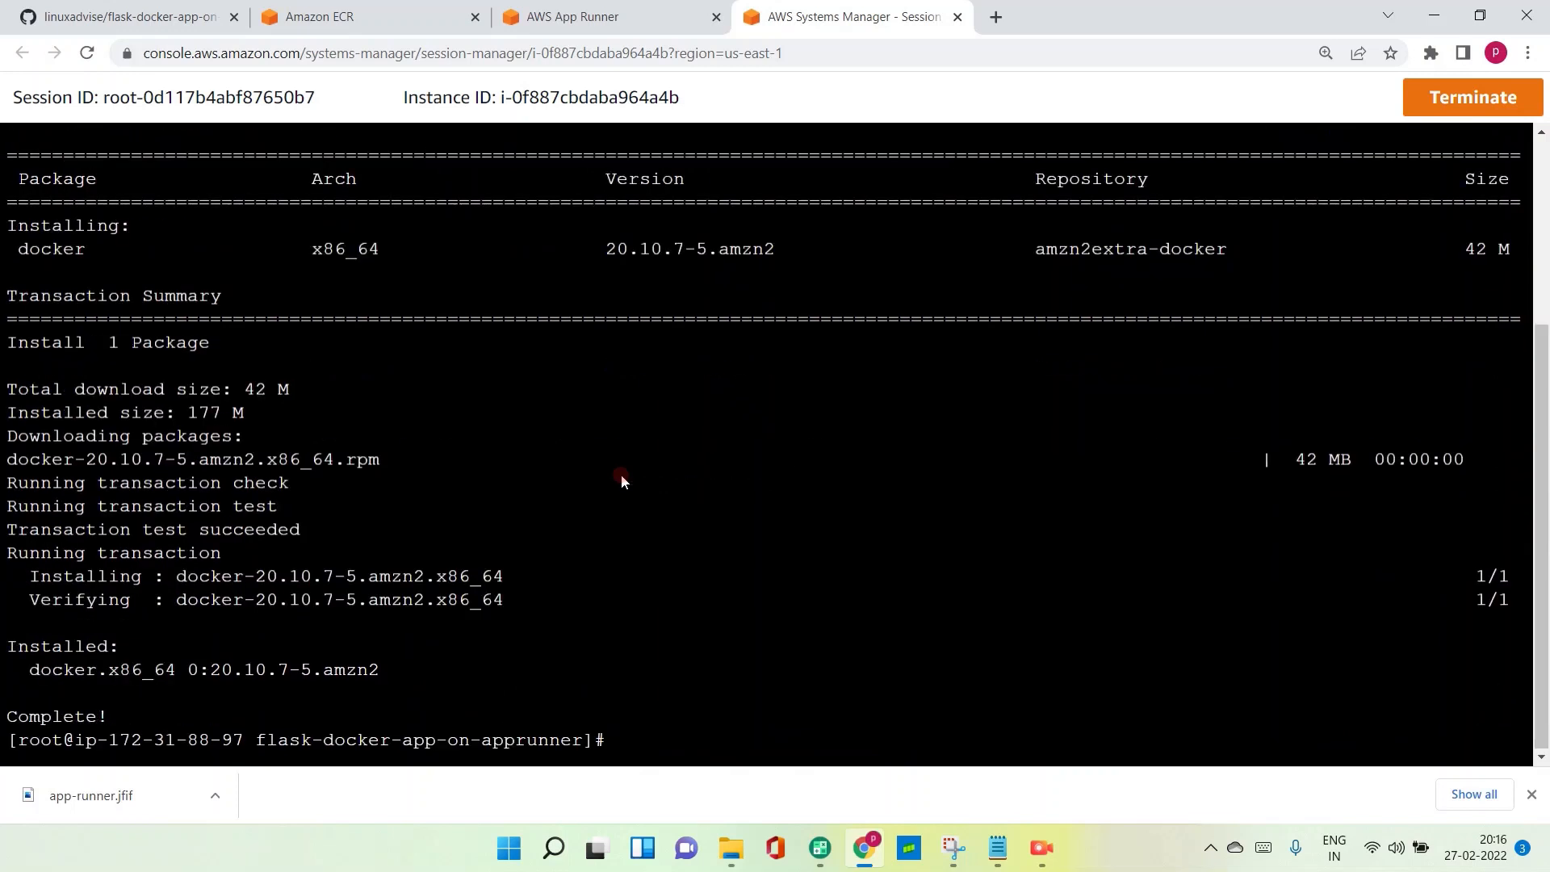
- Start the Docker service with systemctl start docker
type("systemctl start dockr")
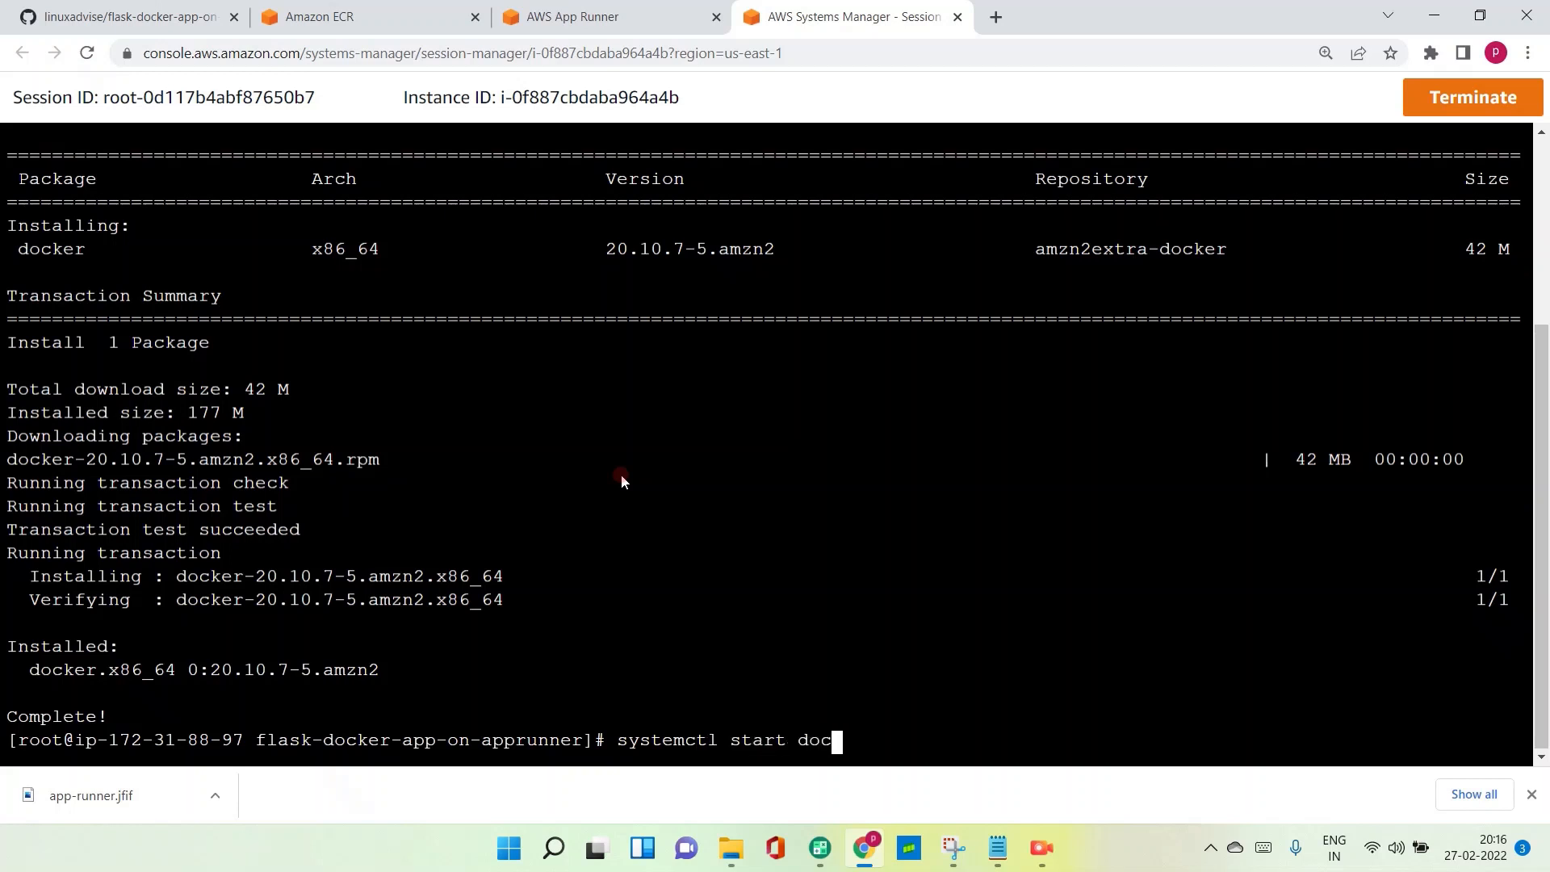
key("BackSpace")
type("er")
key("Return")
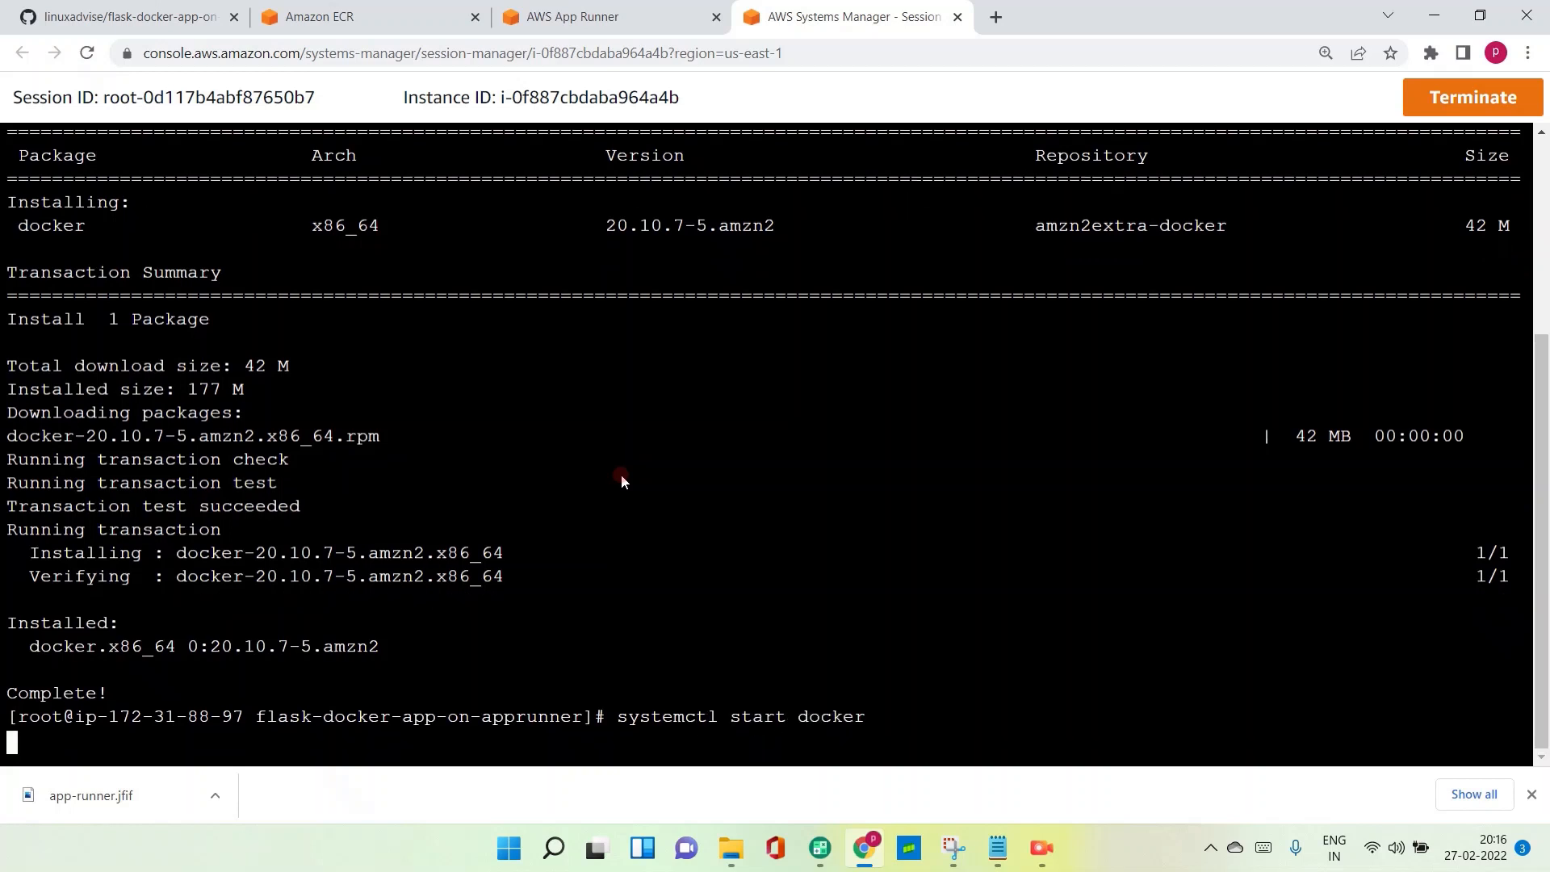
- Enable the Docker service at boot by running systemctl enable docker
key("Up")
key("Left")
key("Left")
key("Left")
key("Left")
key("Left")
key("Left")
key("Left")
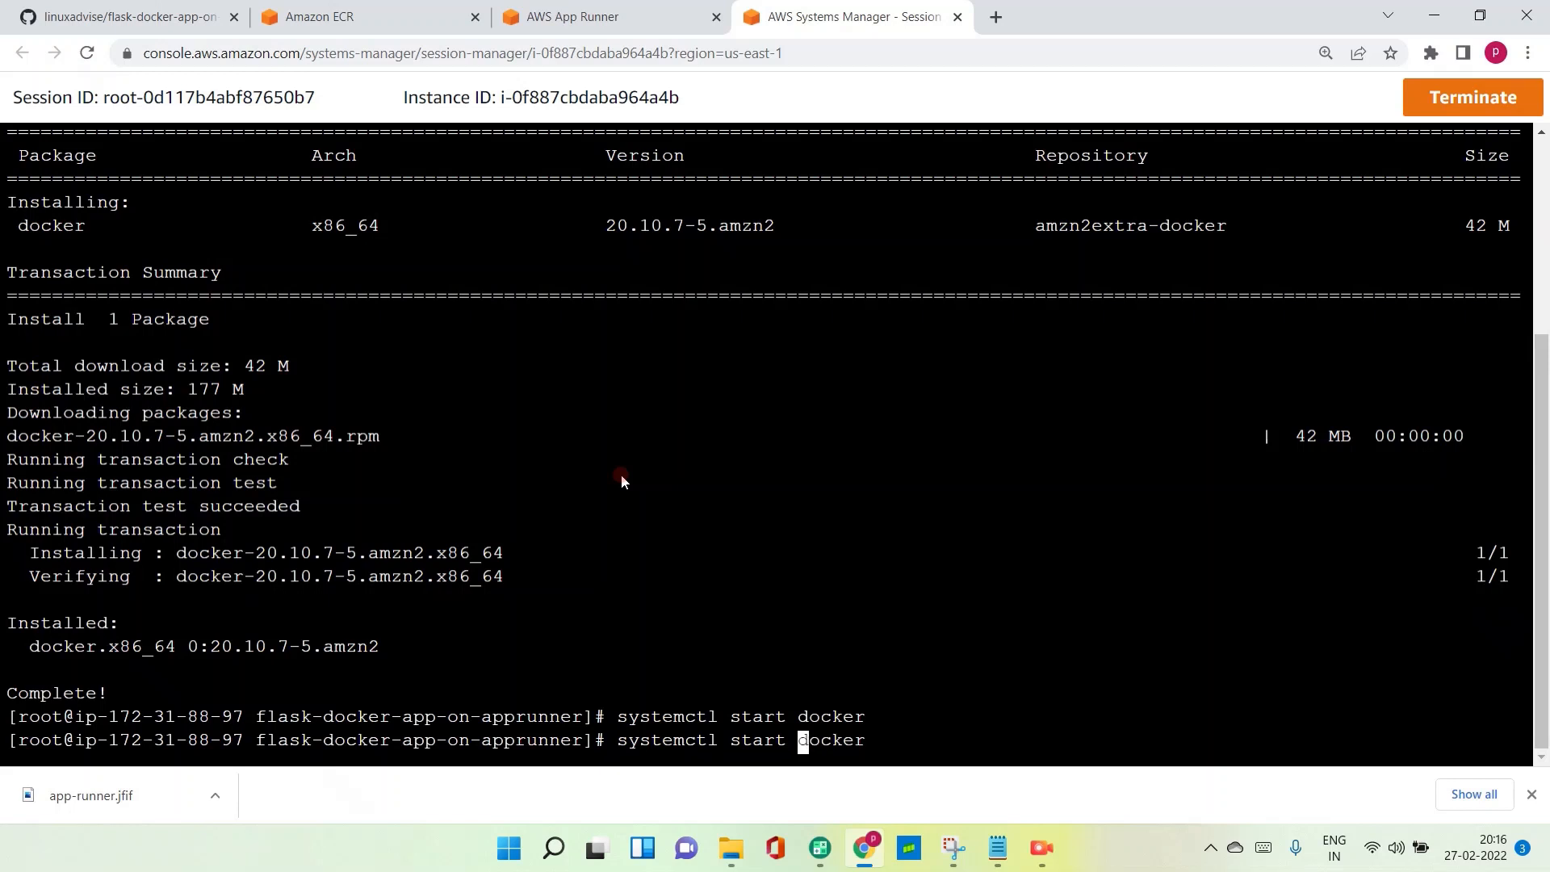
key("BackSpace")
key("BackSpace")
key("BackSpace")
key("BackSpace")
key("BackSpace")
type("enable")
key("Return")
- Check the Docker service's state with systemctl status docker
key("Up")
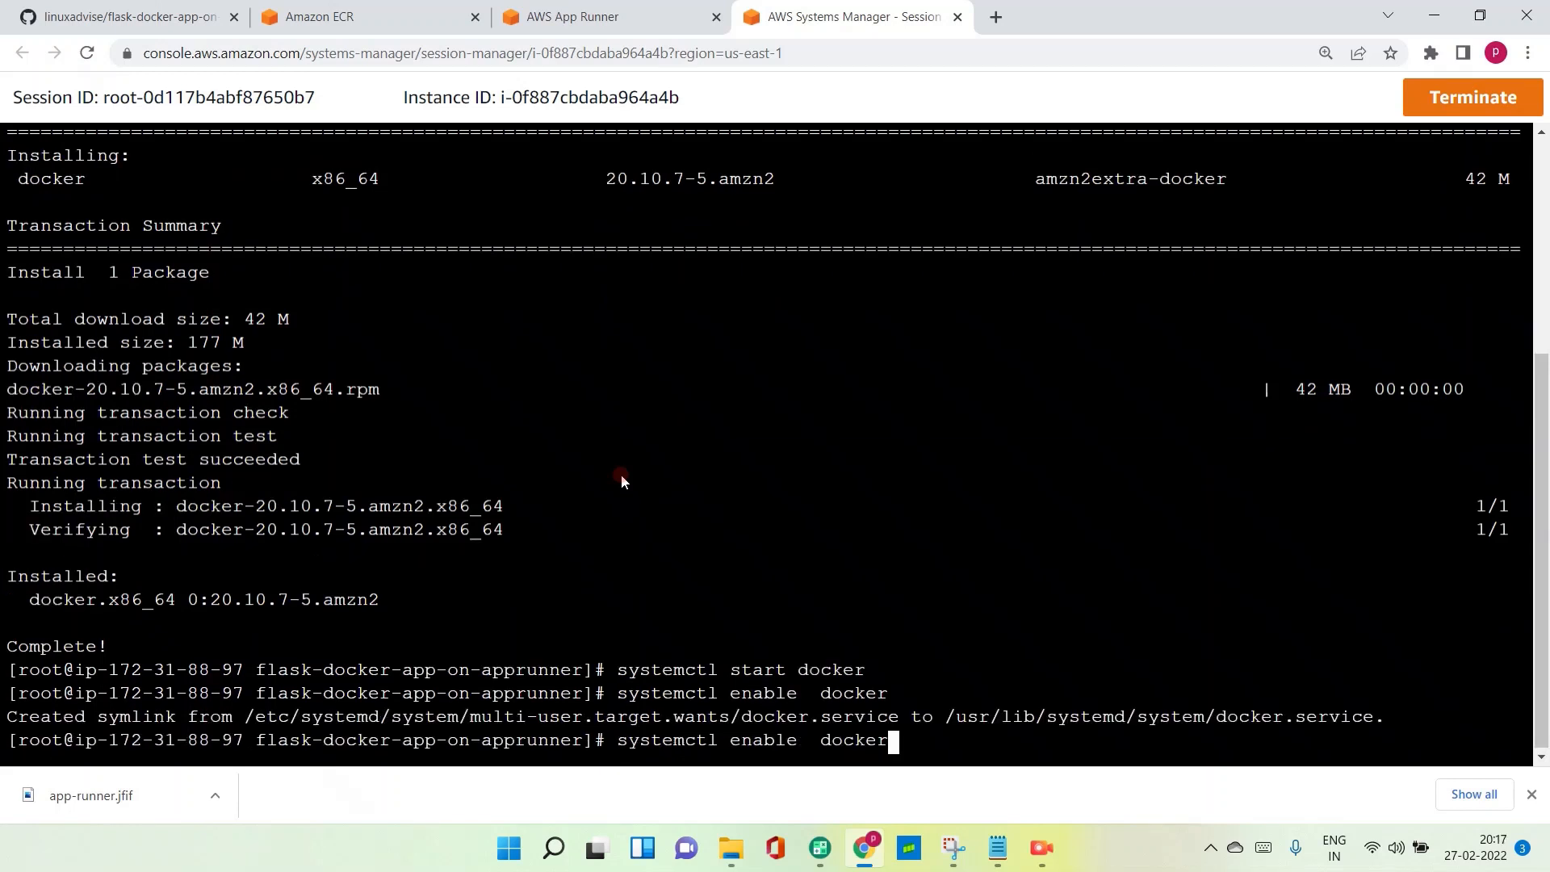
key("Left")
key("Left")
key("Left")
key("Left")
key("Left")
key("Left")
key("Left")
key("Left")
key("BackSpace")
key("BackSpace")
key("BackSpace")
key("BackSpace")
key("BackSpace")
key("BackSpace")
type("status")
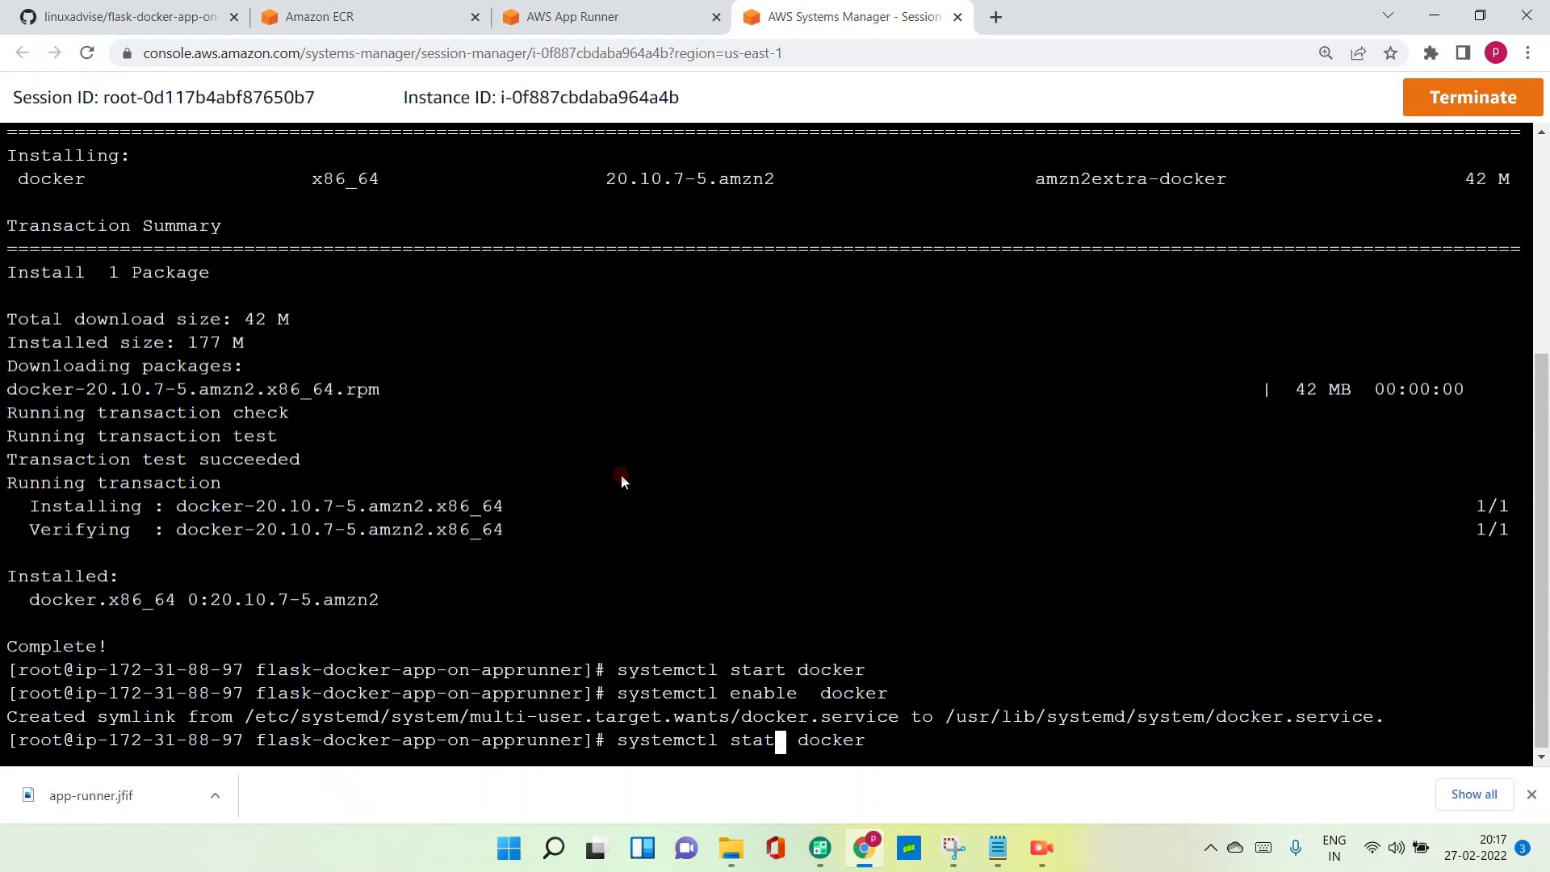
key("Return")
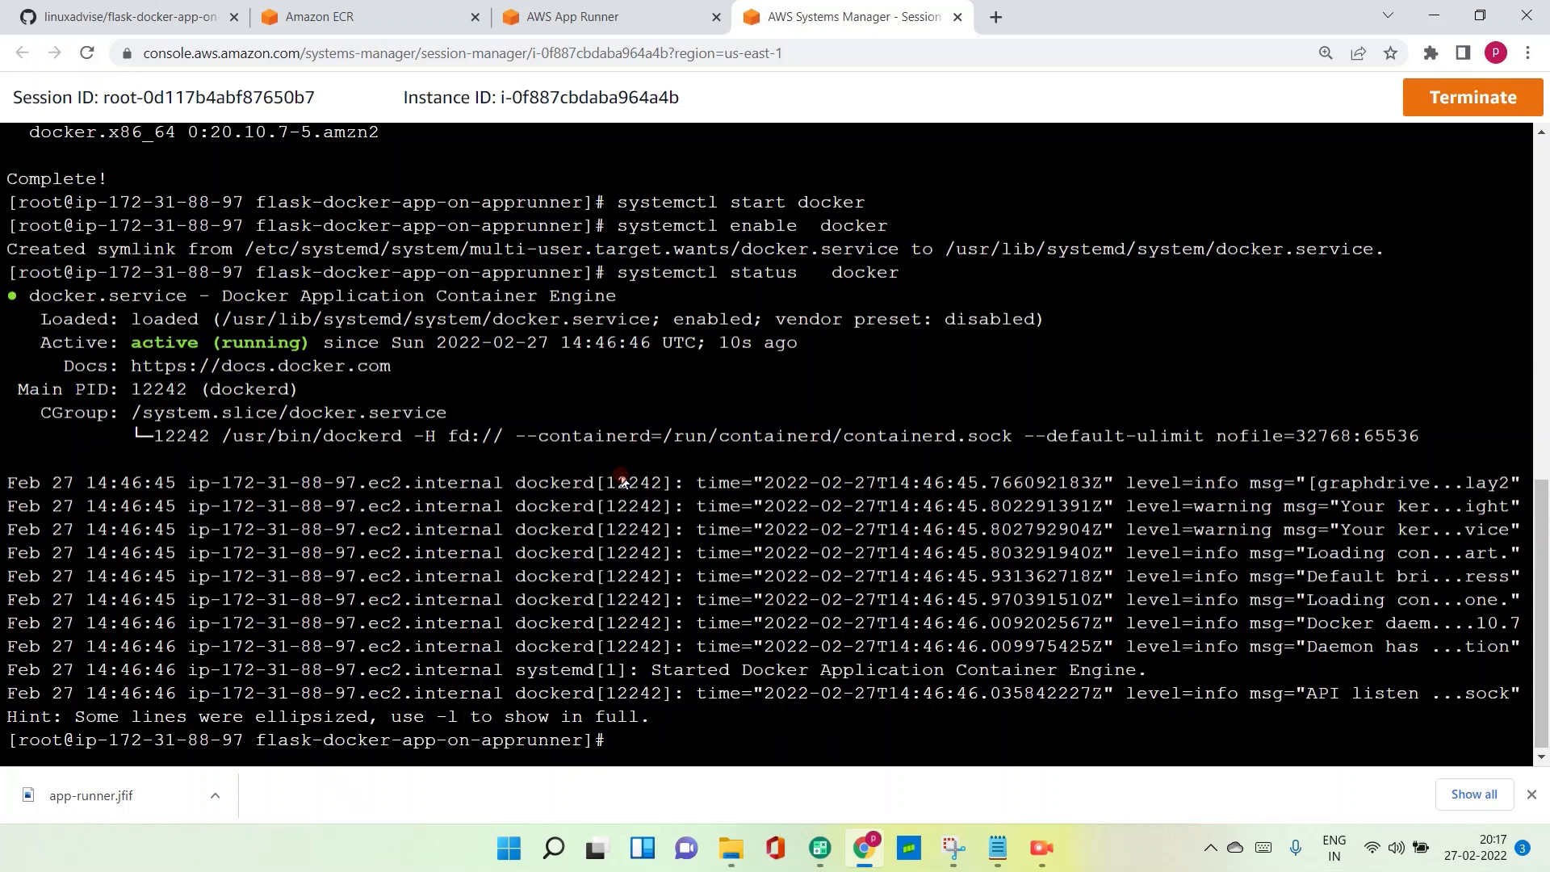
- Clear the terminal and rerun the earlier aws ecr get-login-password command to log Docker in to the registry
type("clear")
key("Return")
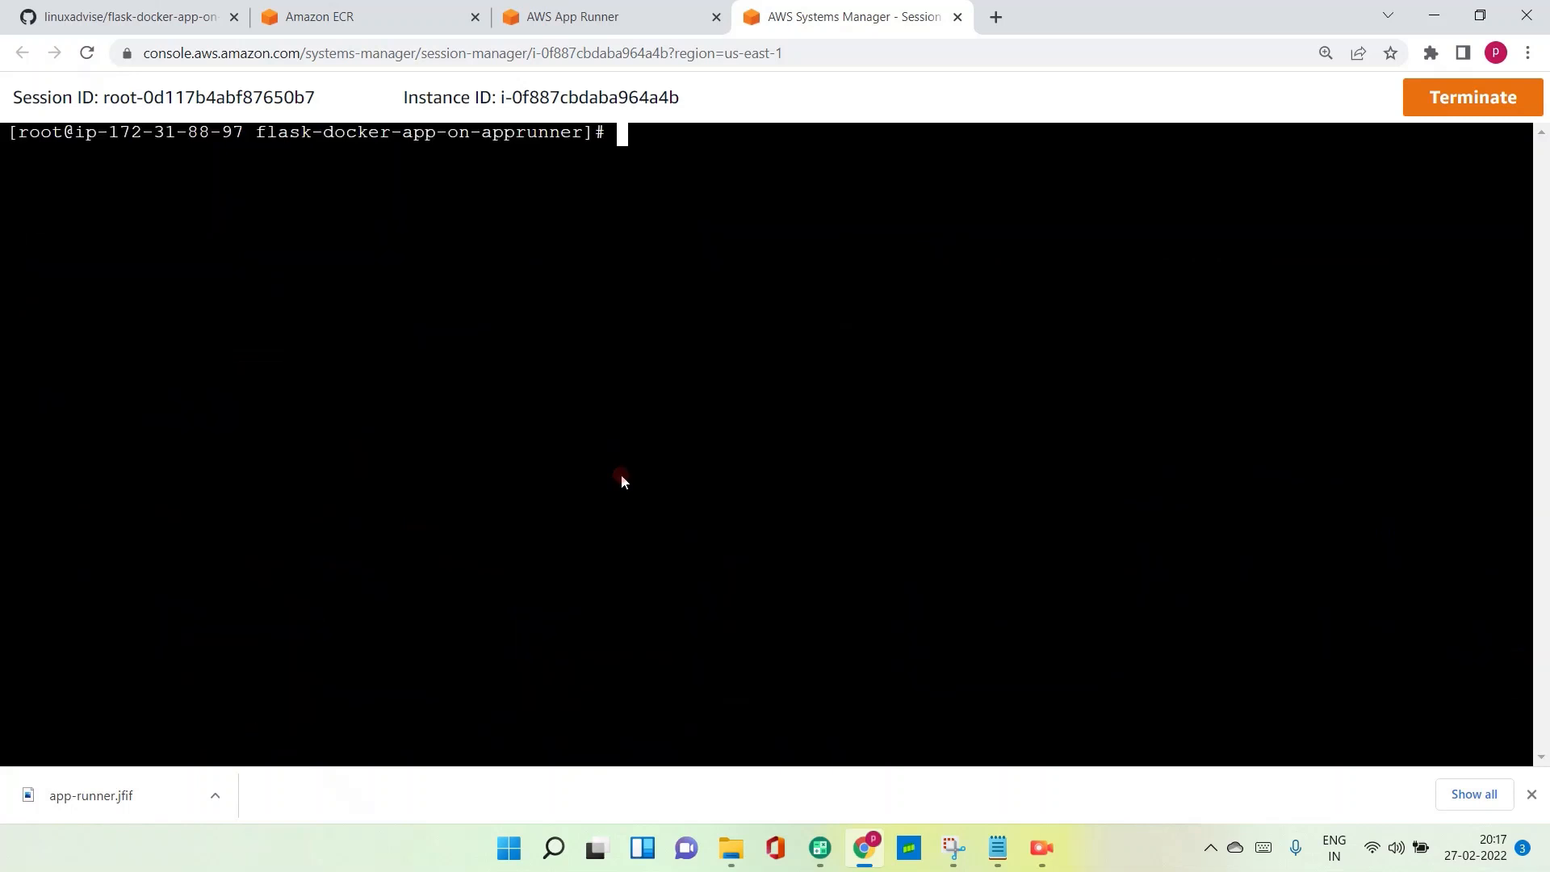
key("Up")
key("Up")
key("Up")
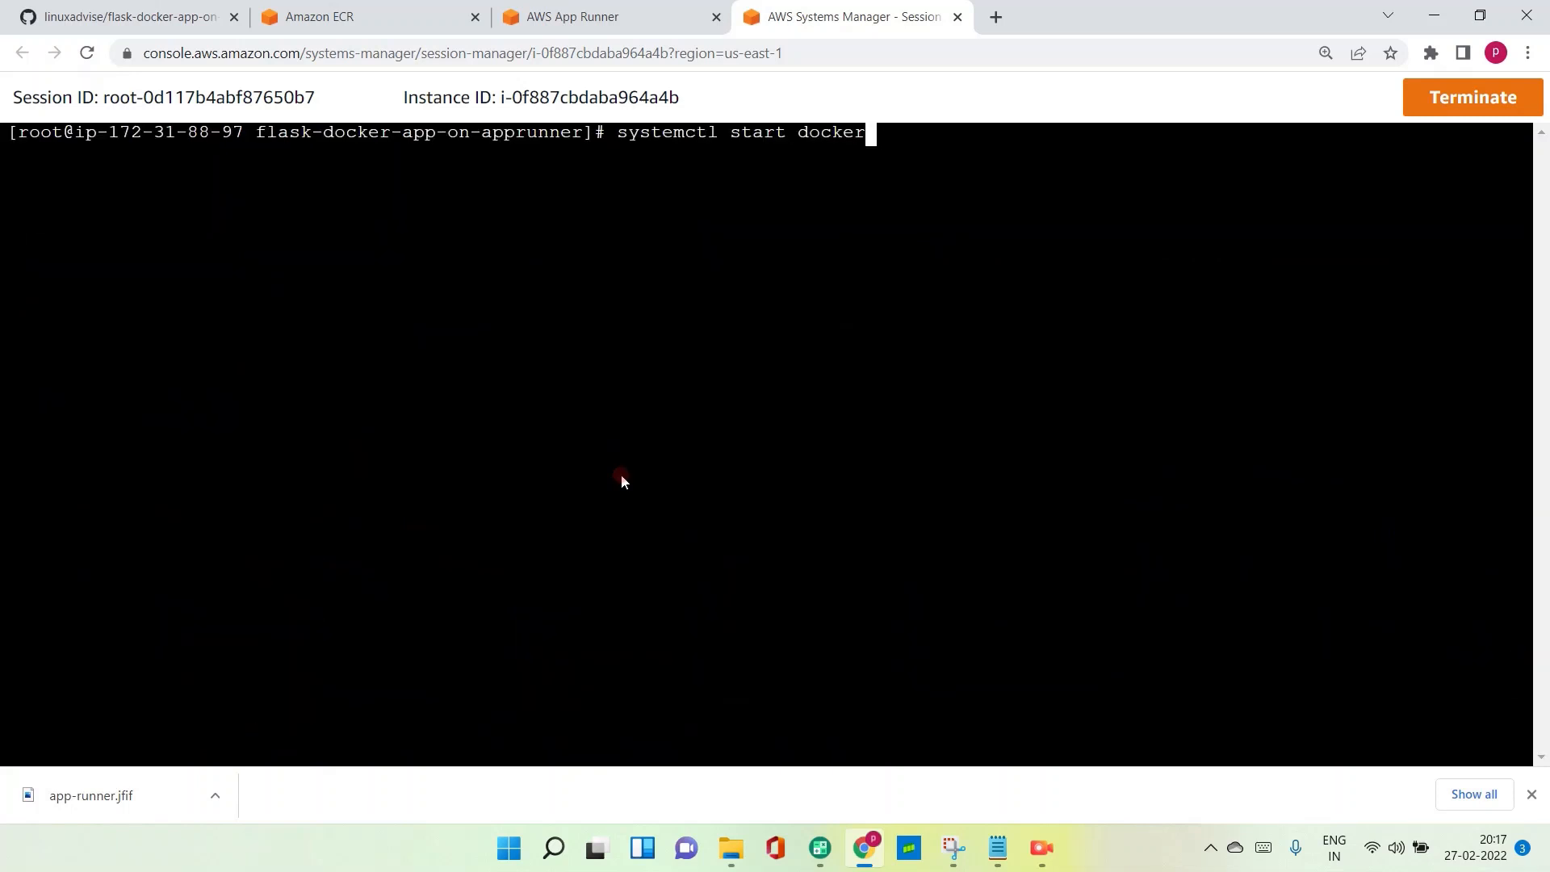
key("Up")
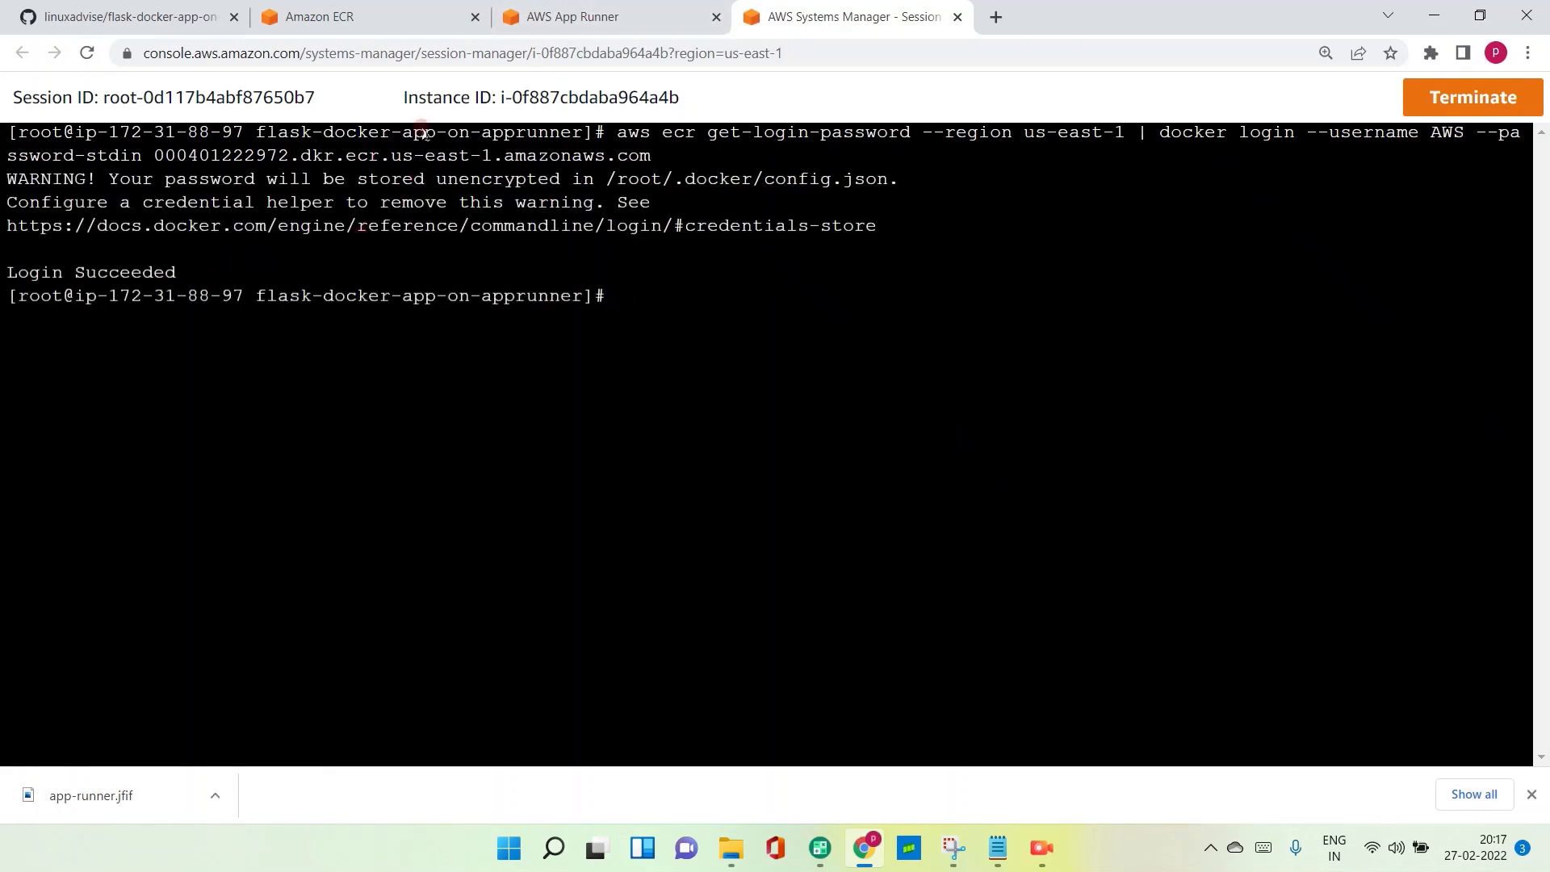
- Copy the build command from the ECR push commands and run docker build -t app-runner-flask . in the instance's terminal
left_click(379, 16)
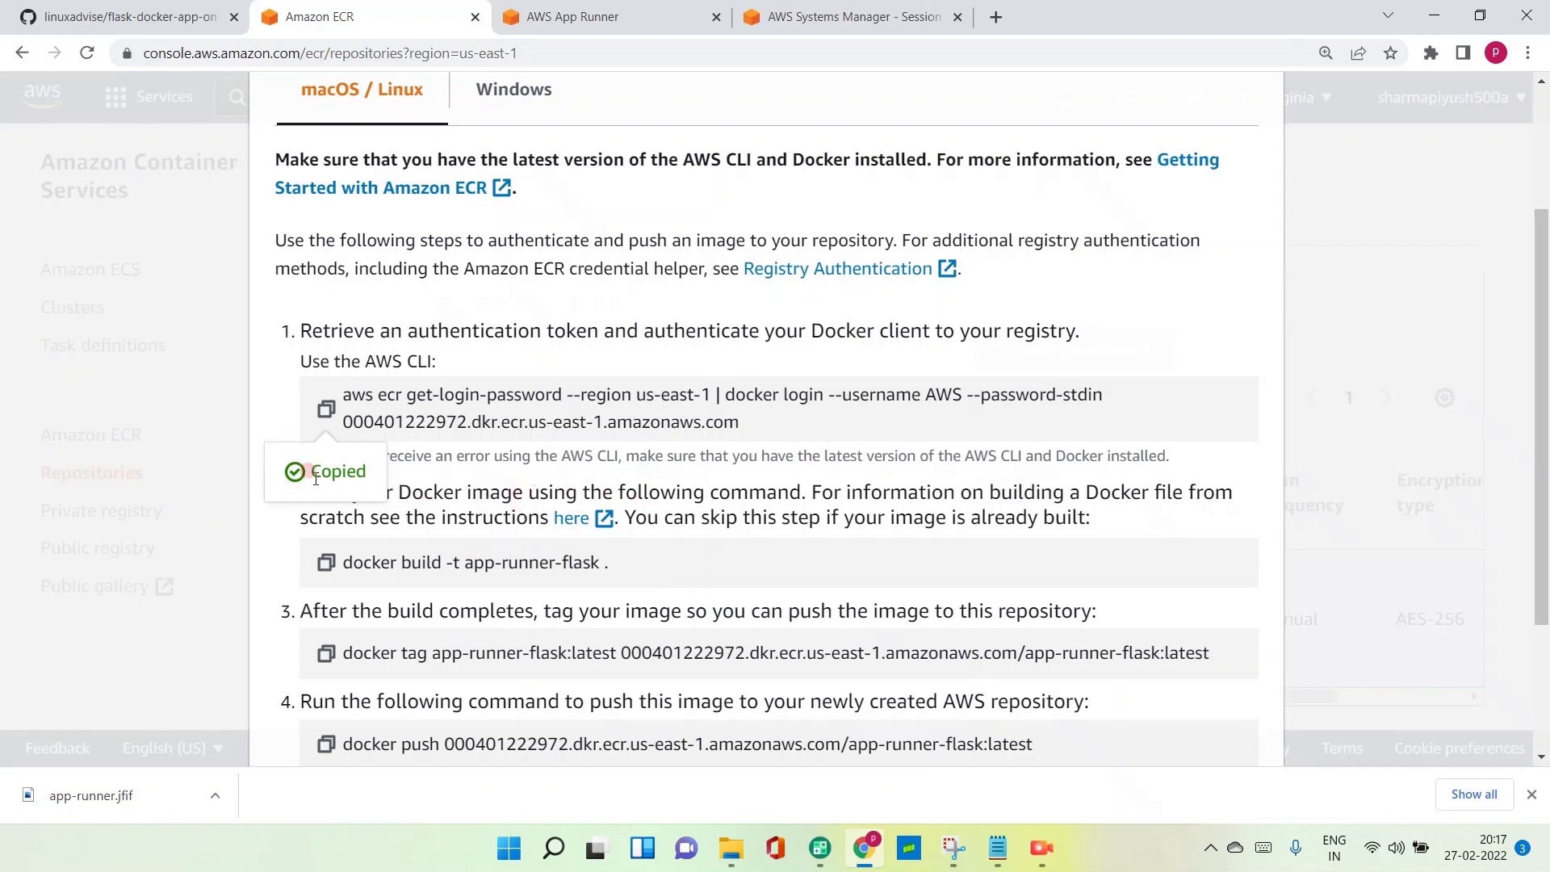
left_click(325, 563)
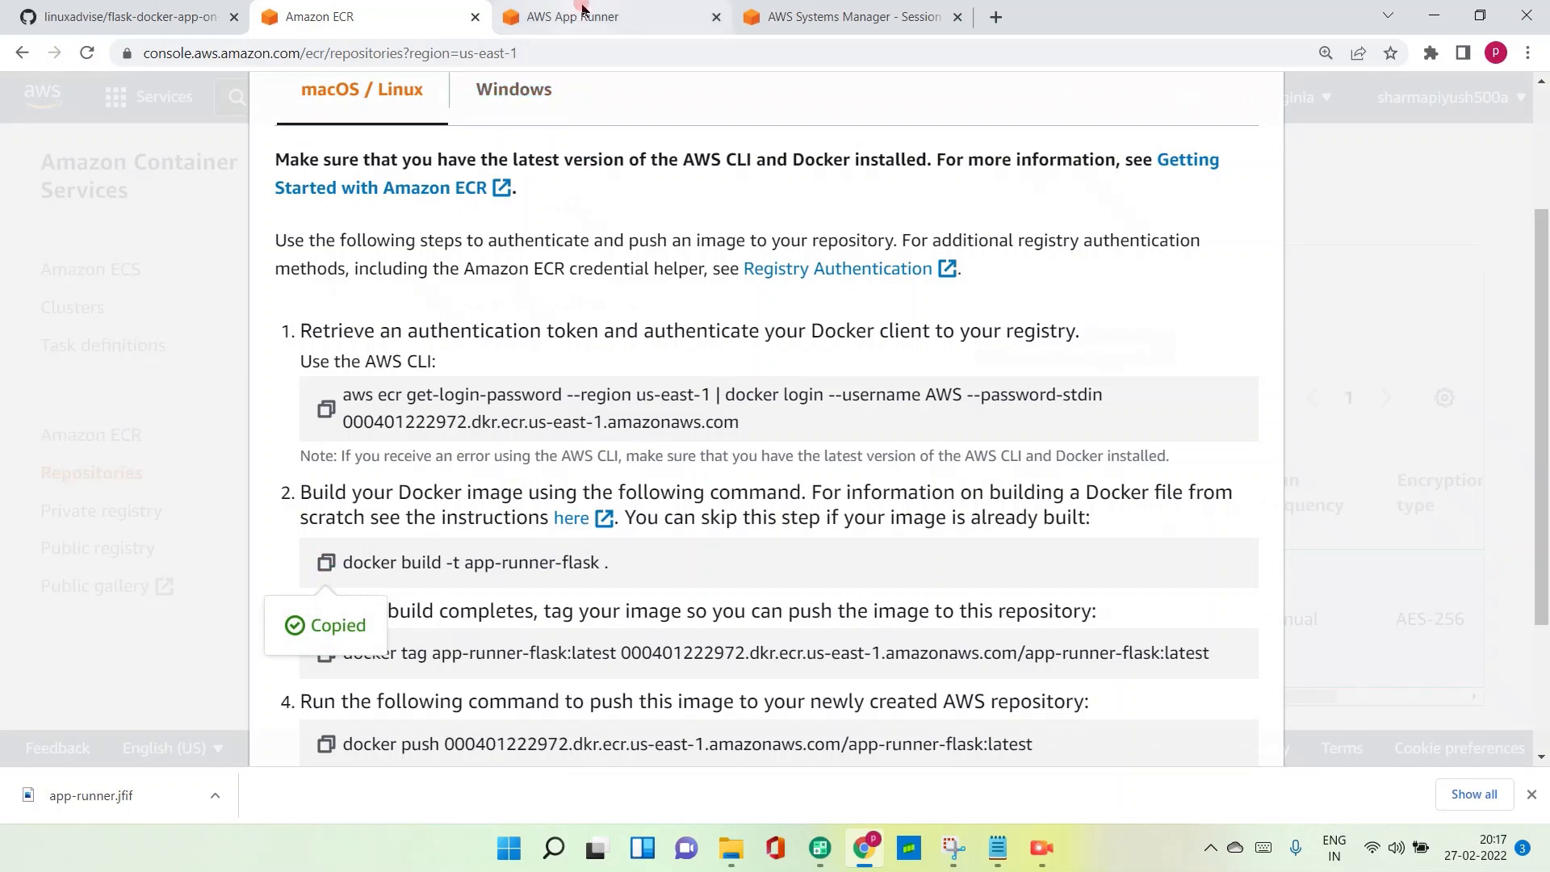
left_click(807, 18)
right_click(680, 386)
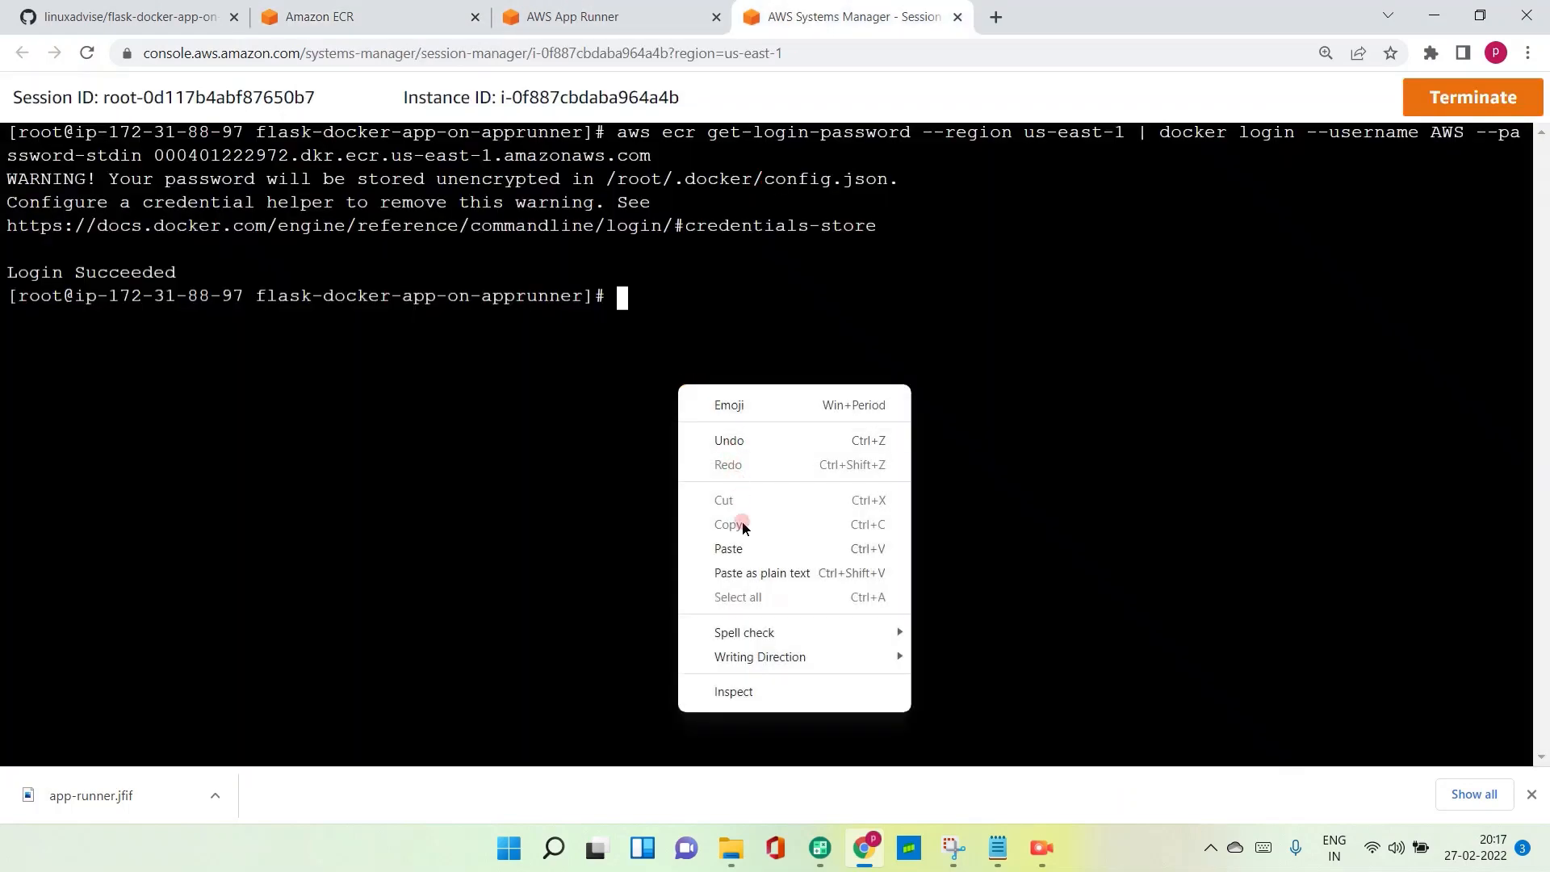
left_click(739, 551)
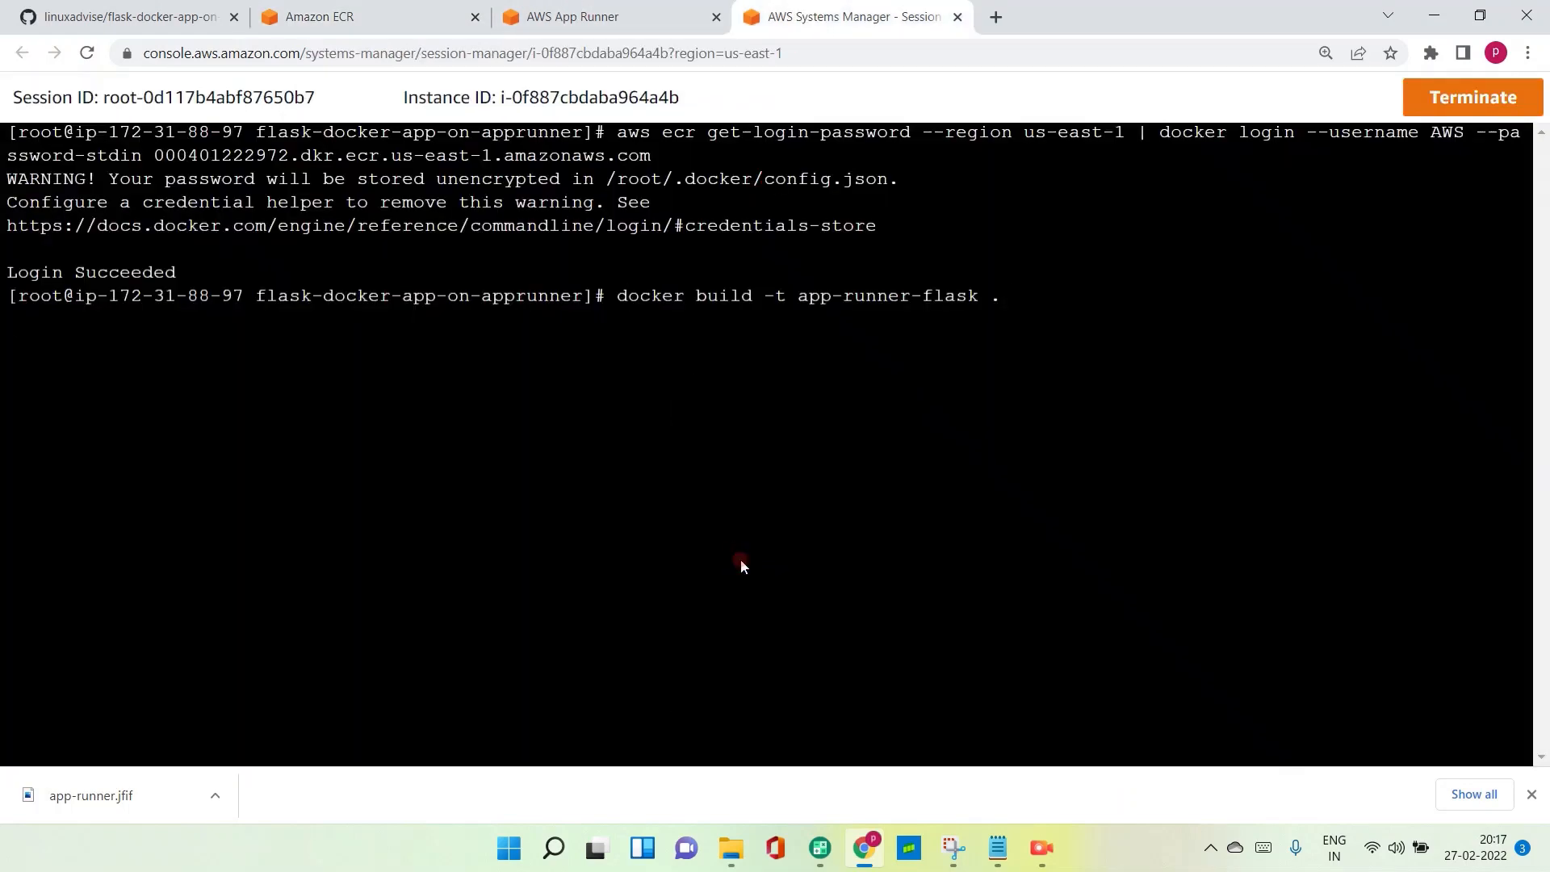
key("Return")
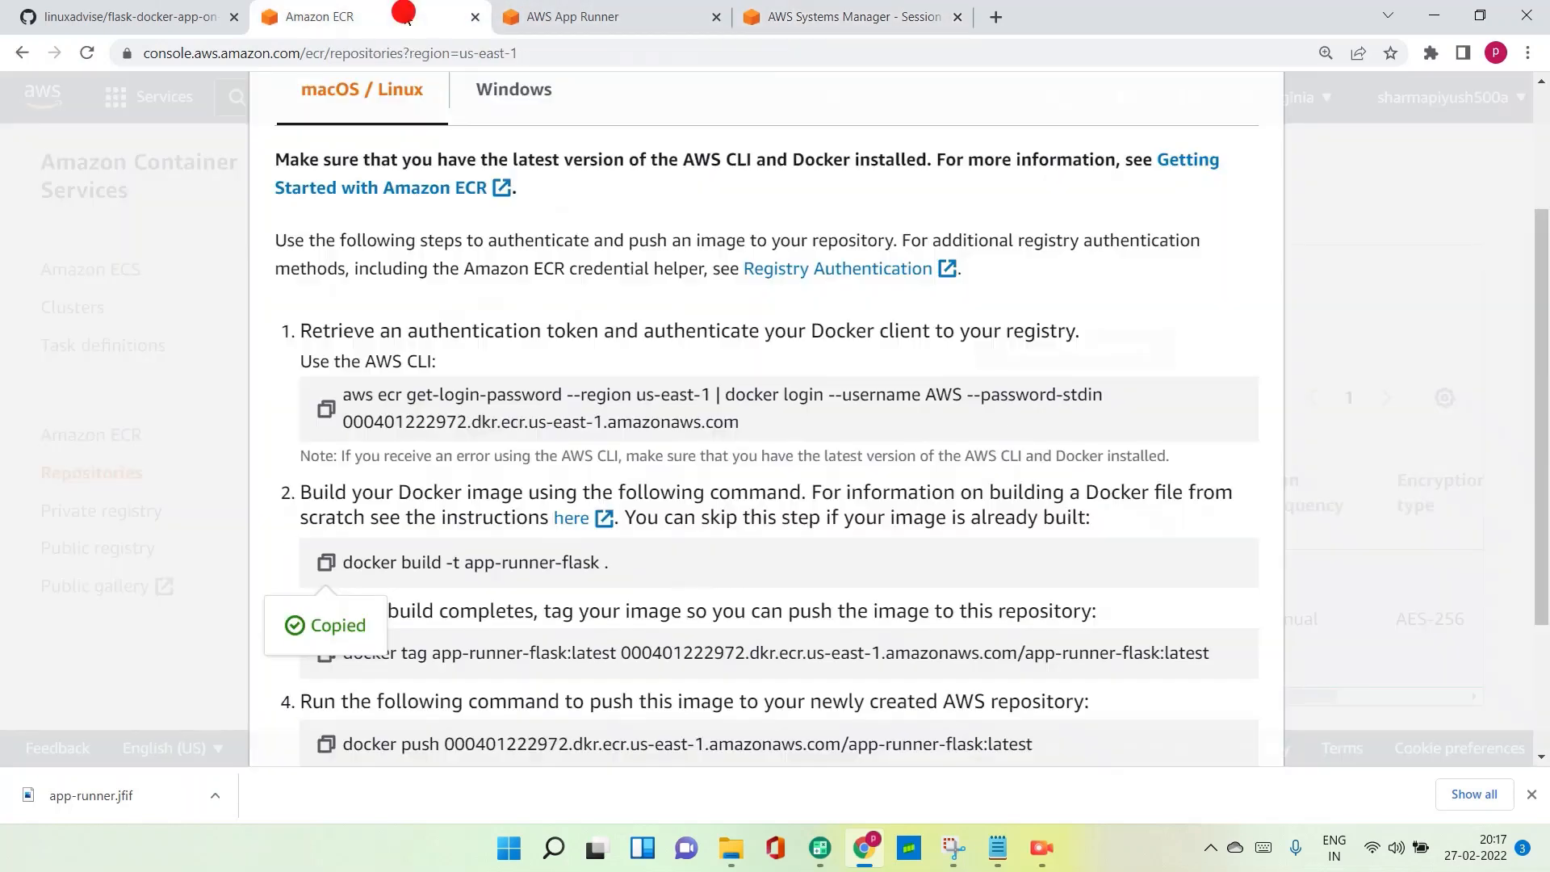
- Copy the docker tag command from the ECR push commands and run it to tag app-runner-flask:latest for the ECR repository
left_click(407, 16)
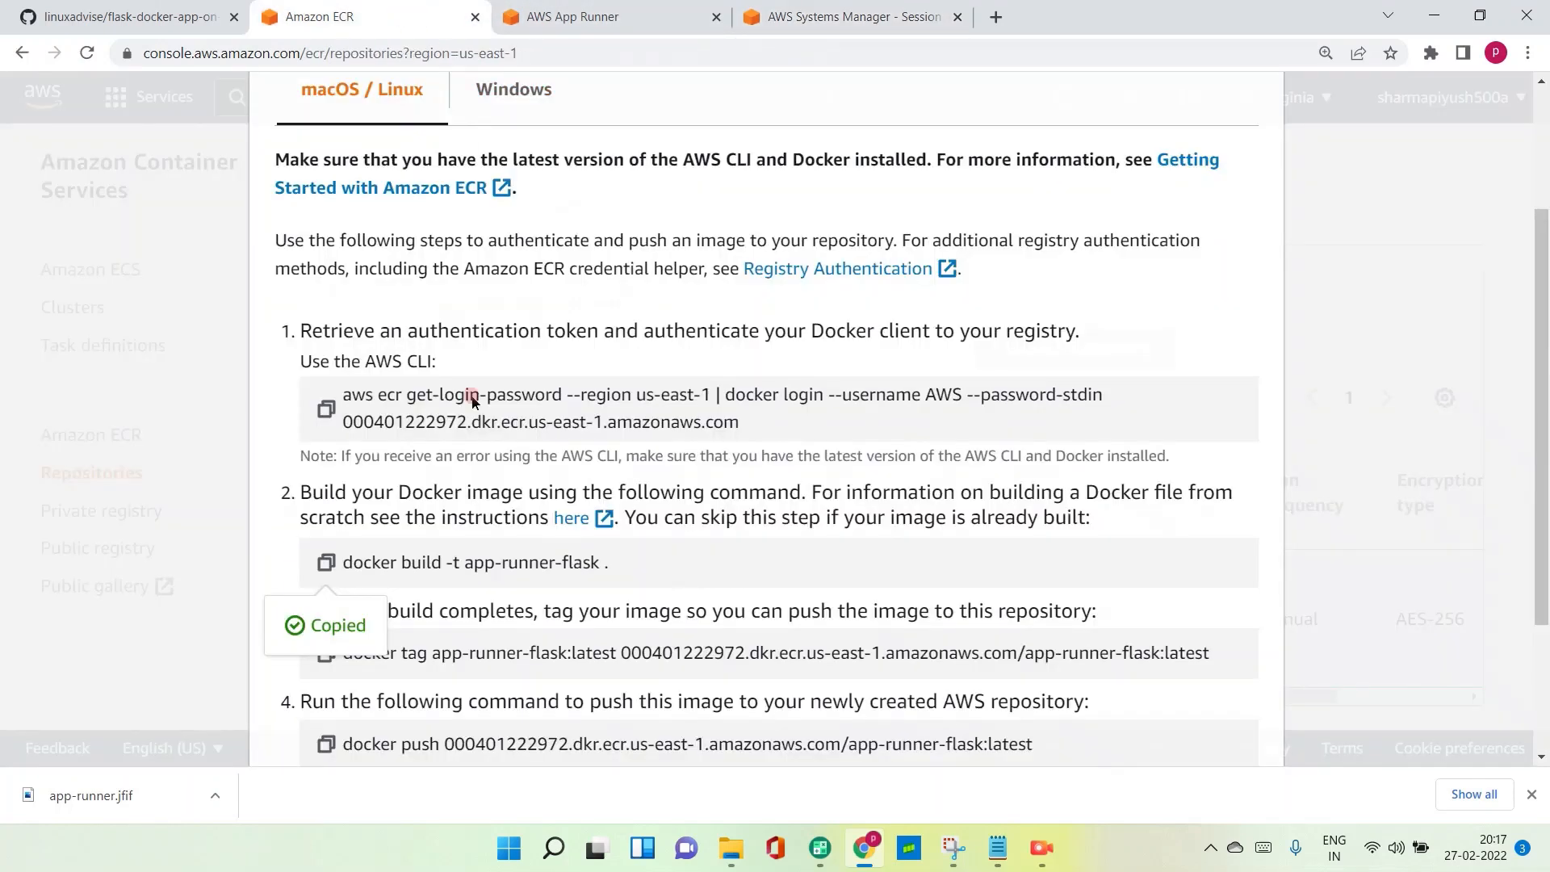
left_click(325, 653)
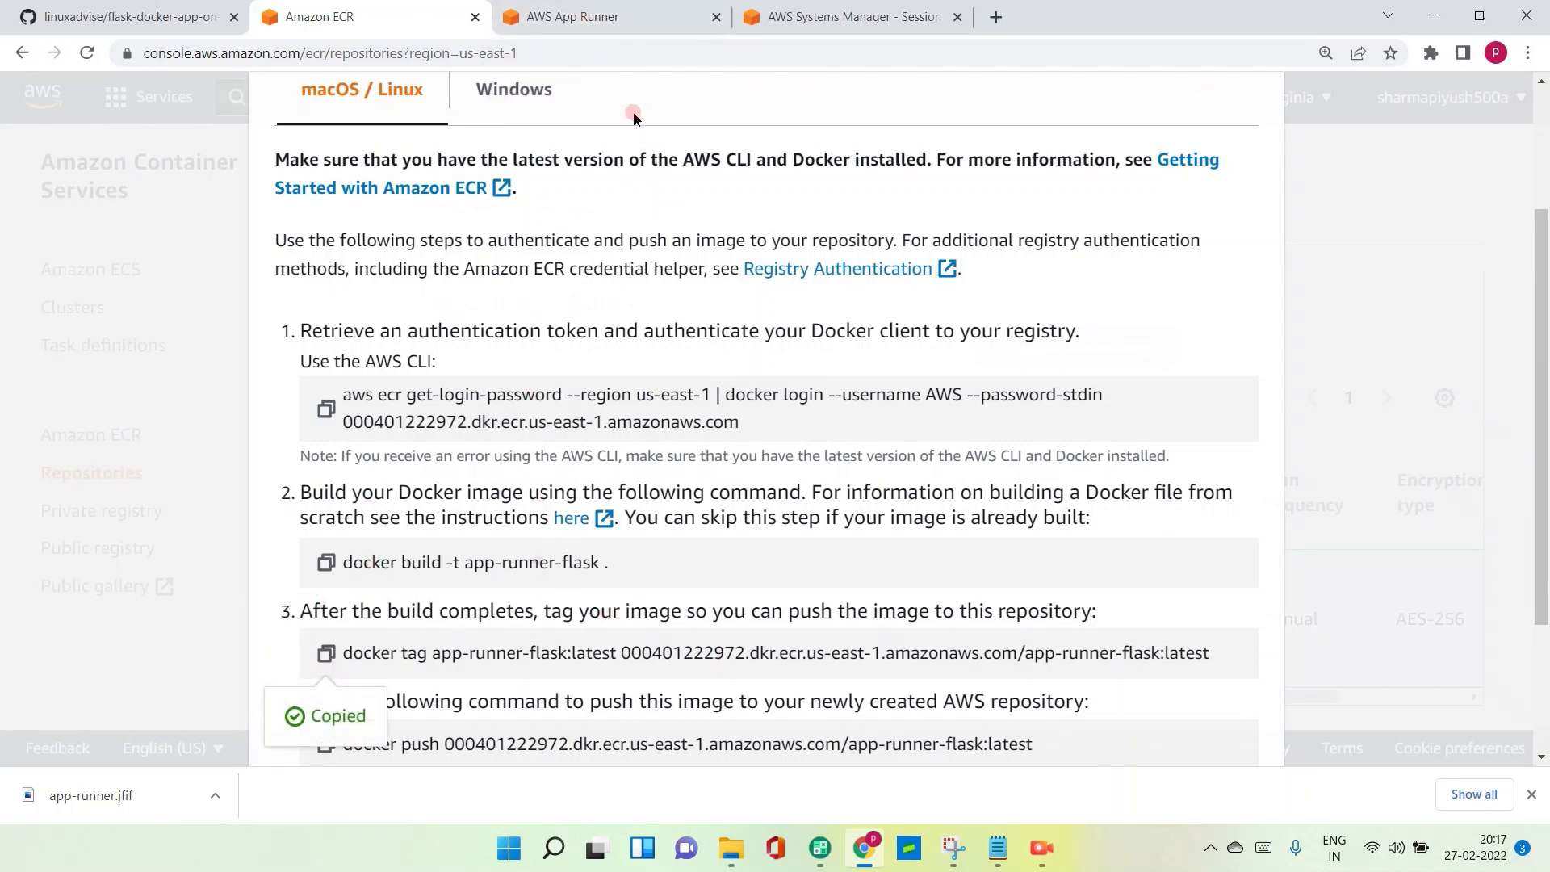
left_click(760, 16)
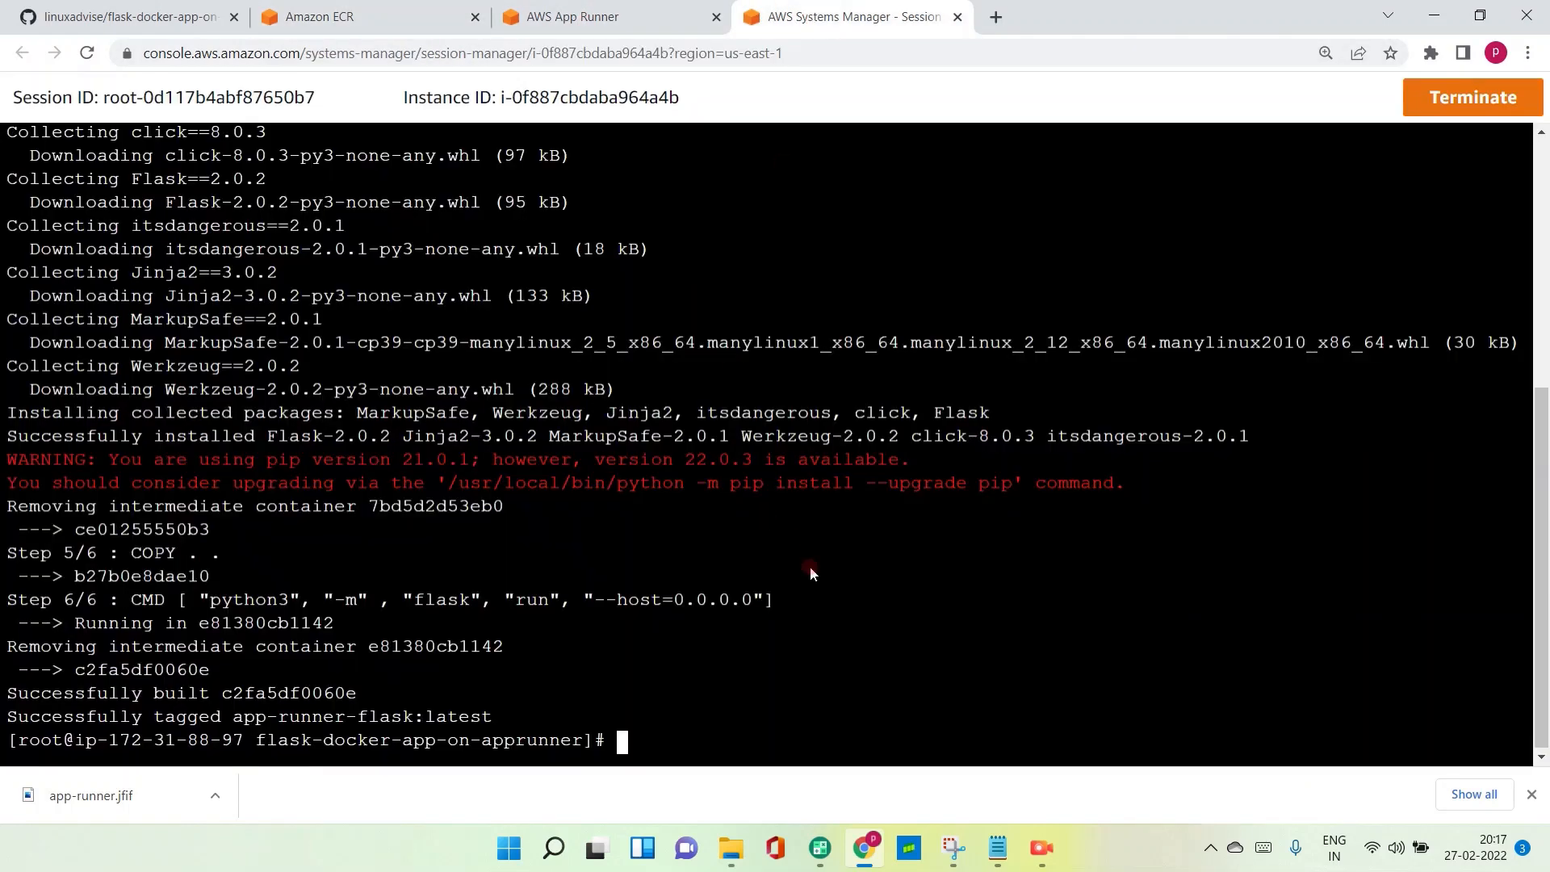
right_click(837, 583)
left_click(876, 418)
key("Return")
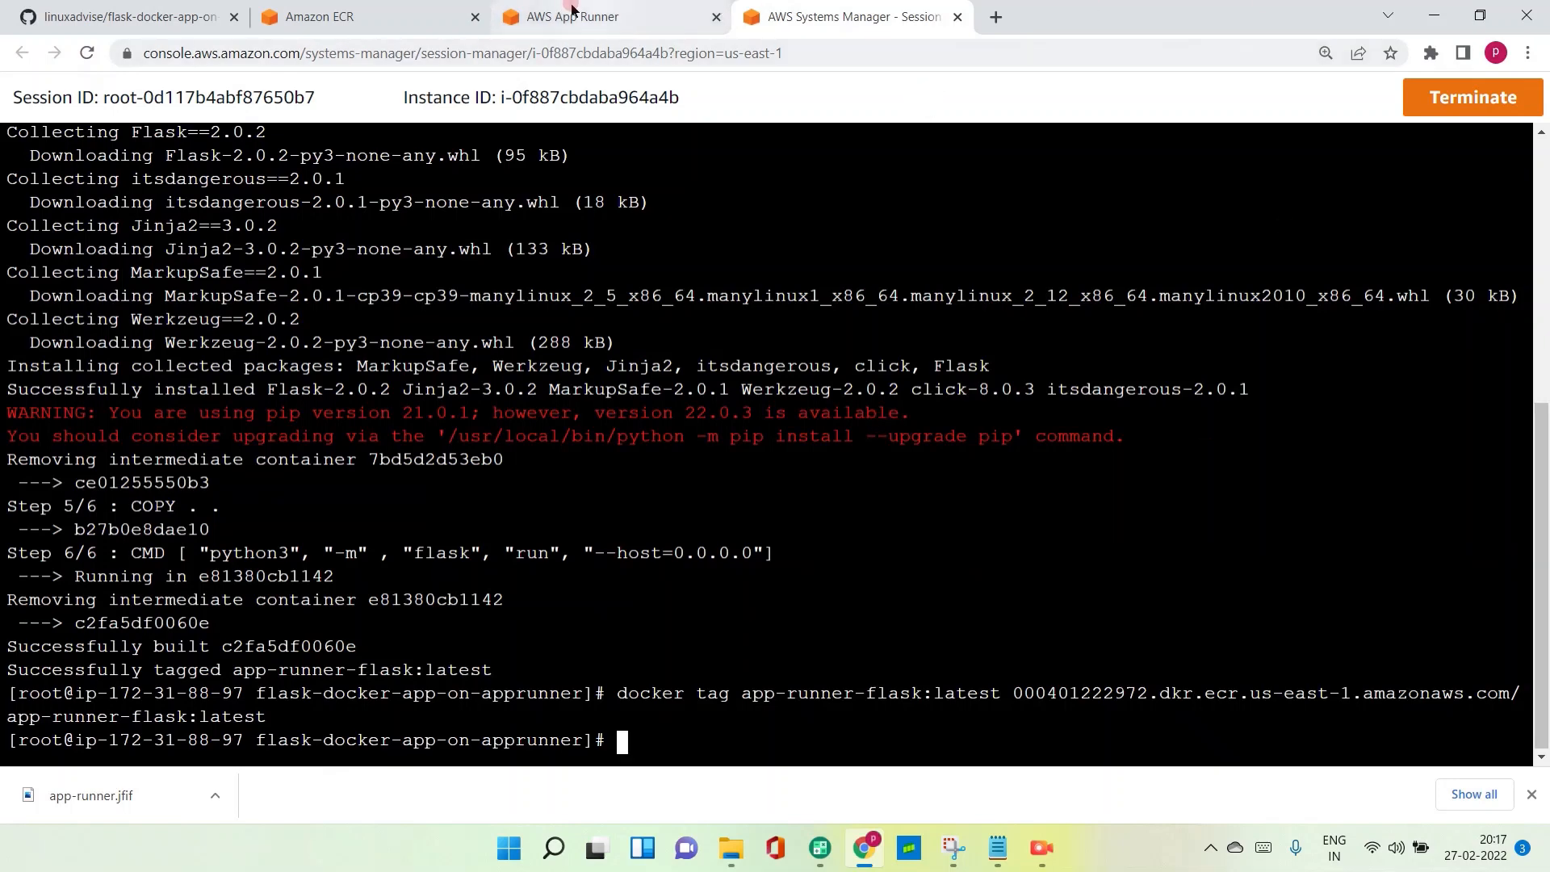
- Copy the docker push command from the ECR instructions and run it to upload app-runner-flask:latest to the repository
left_click(361, 16)
scroll(415, 686, "down", 2)
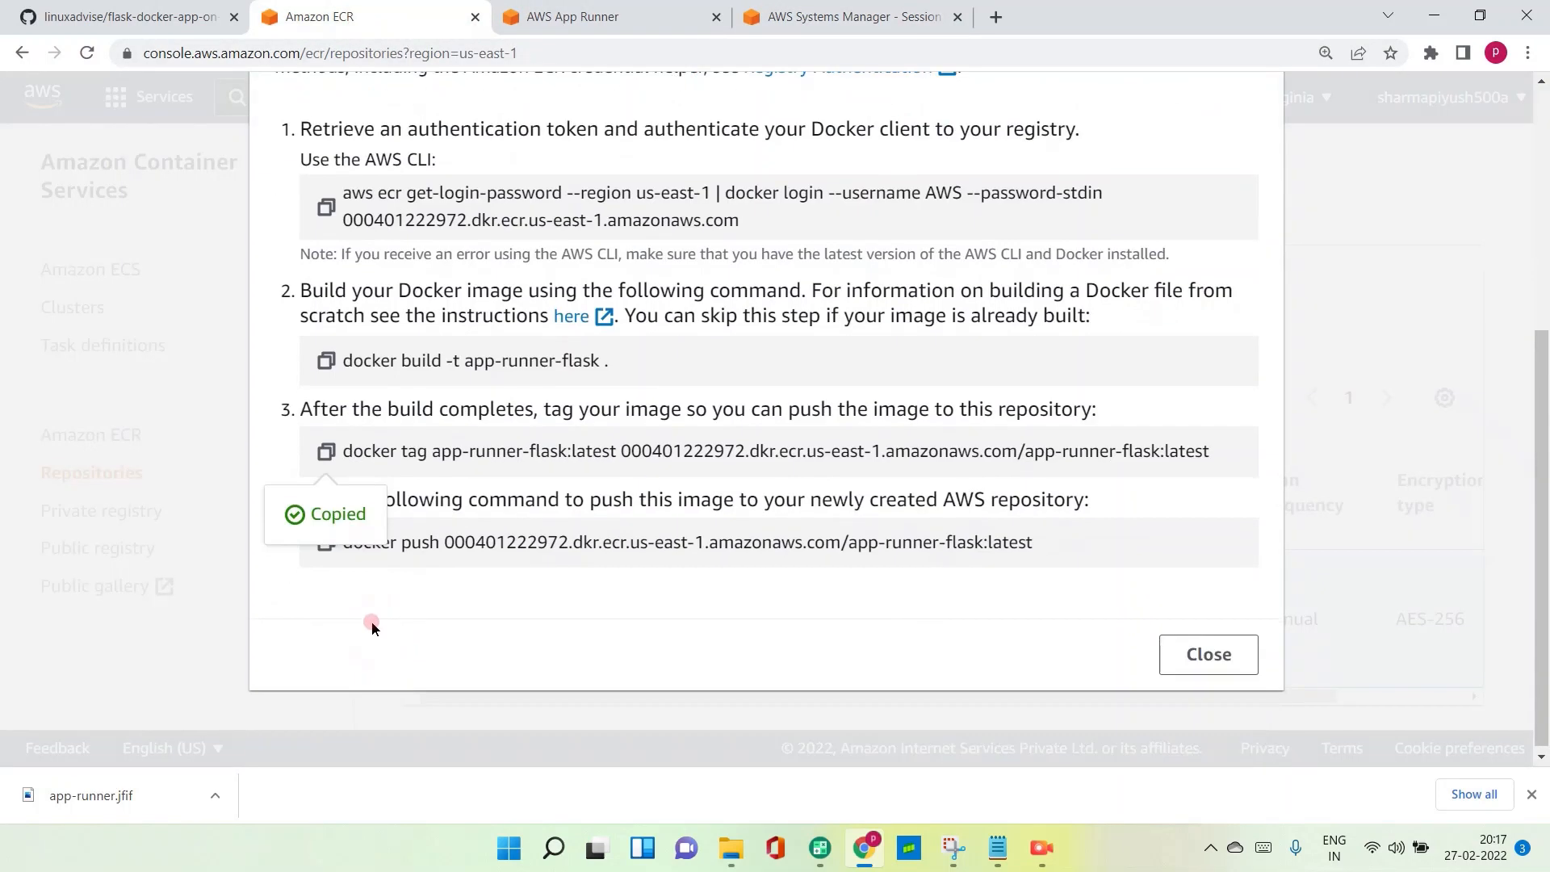
left_click(327, 549)
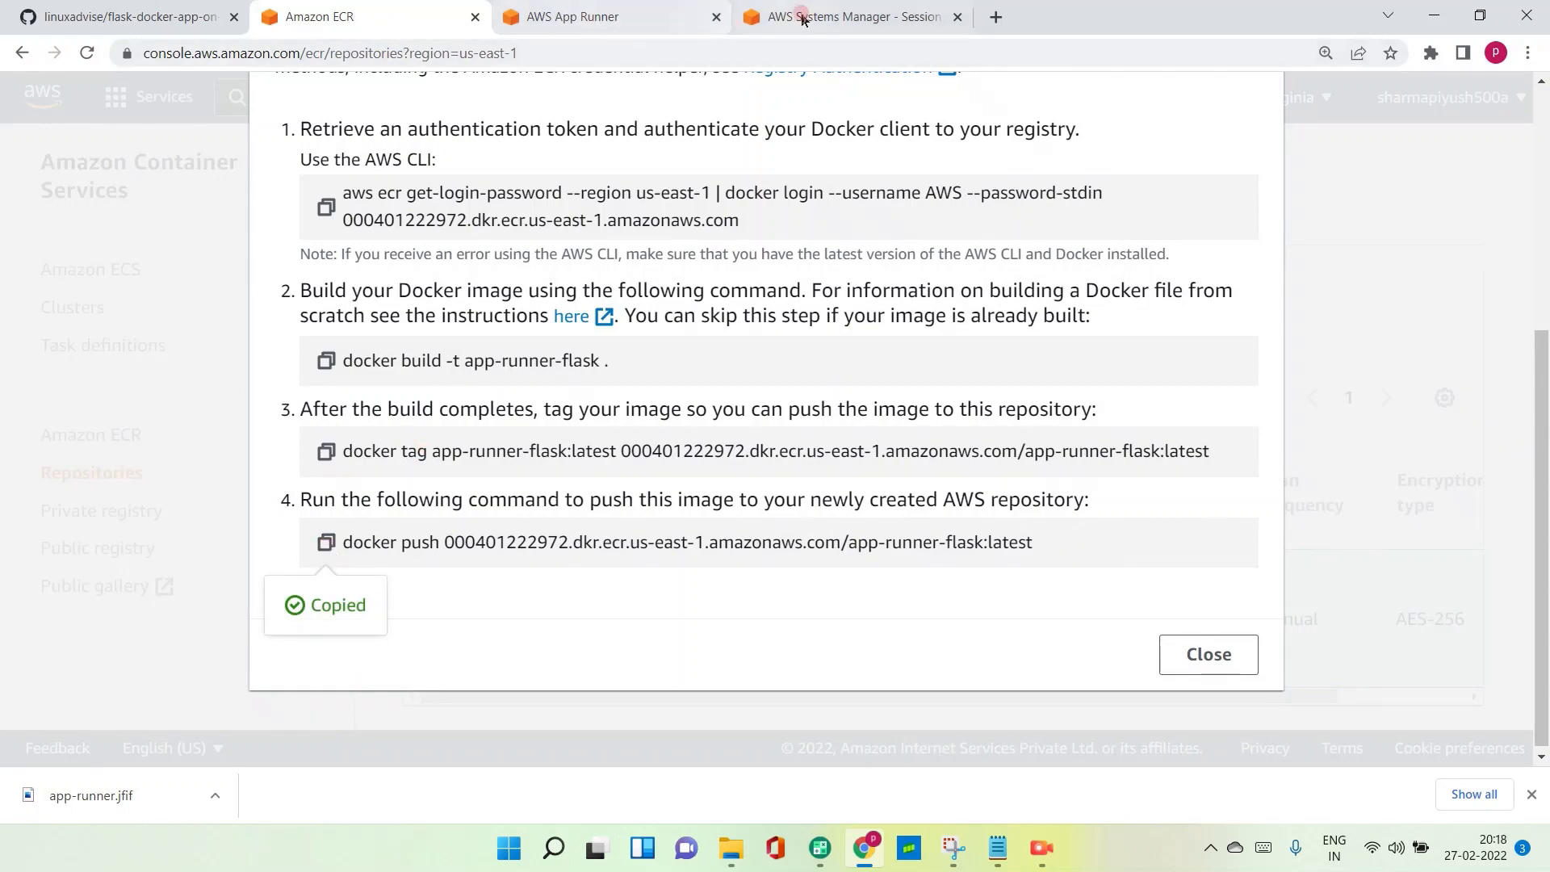
left_click(845, 13)
left_click(748, 593)
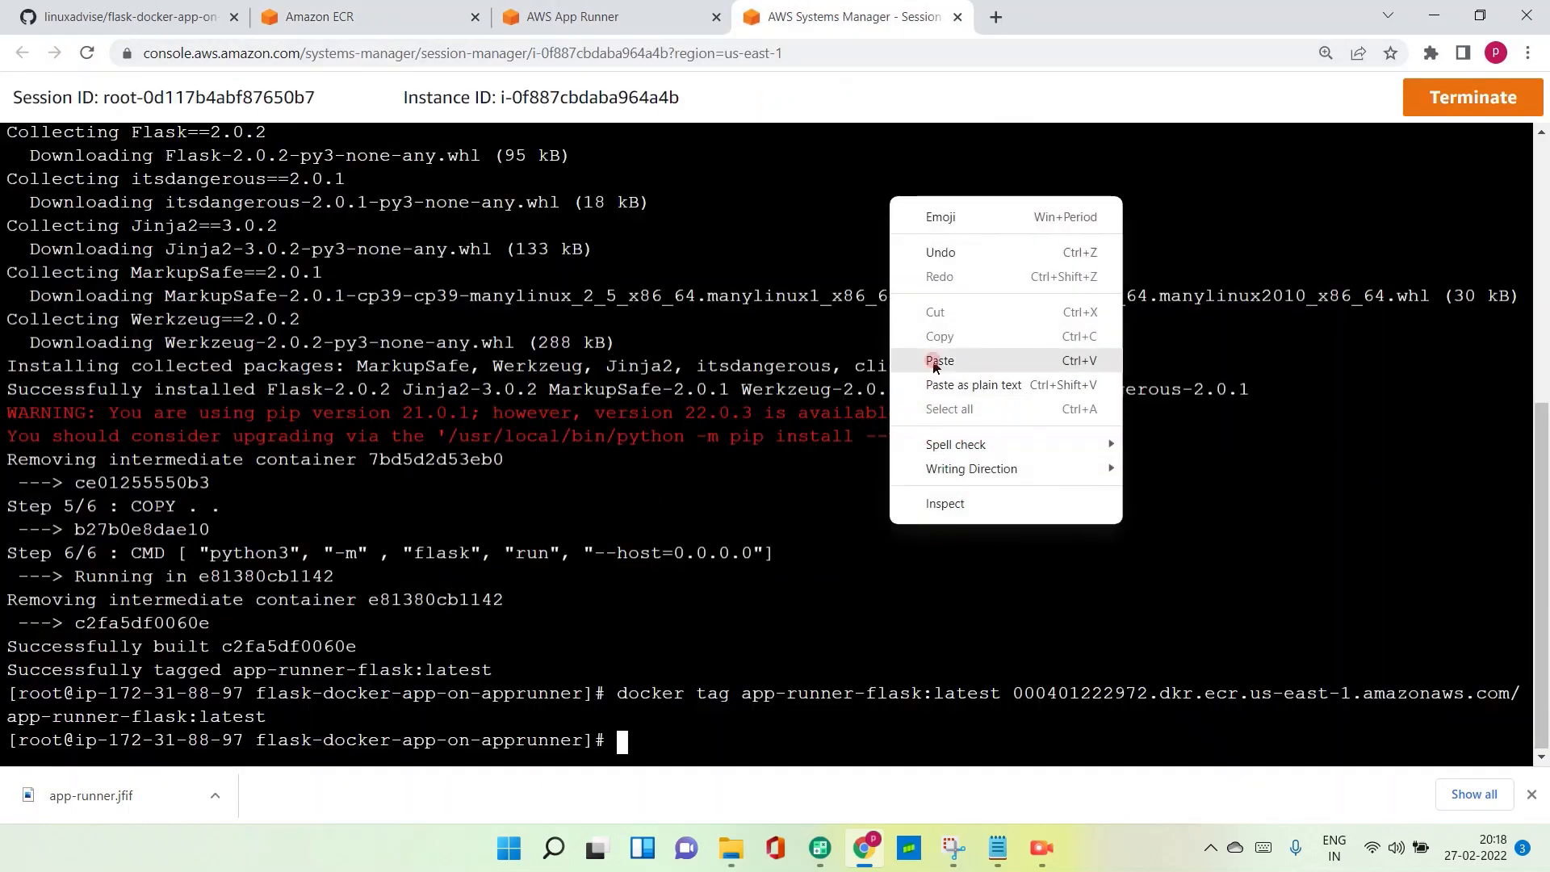
left_click(959, 365)
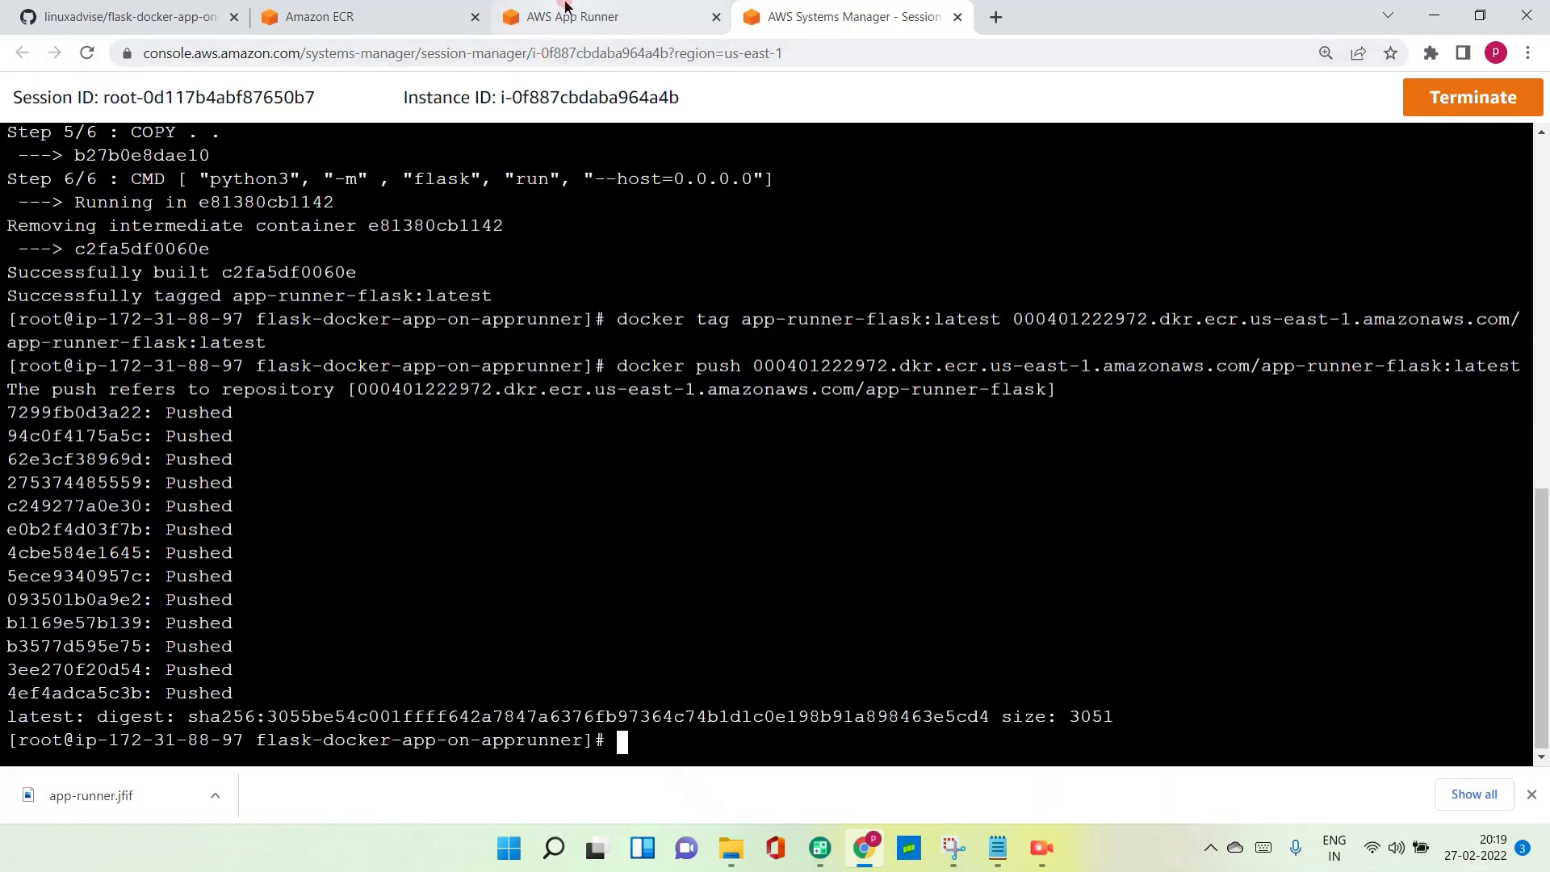
- Close the push commands dialog in Amazon ECR and open the app-runner-flask repository's image list
left_click(376, 19)
scroll(513, 243, "up", 2)
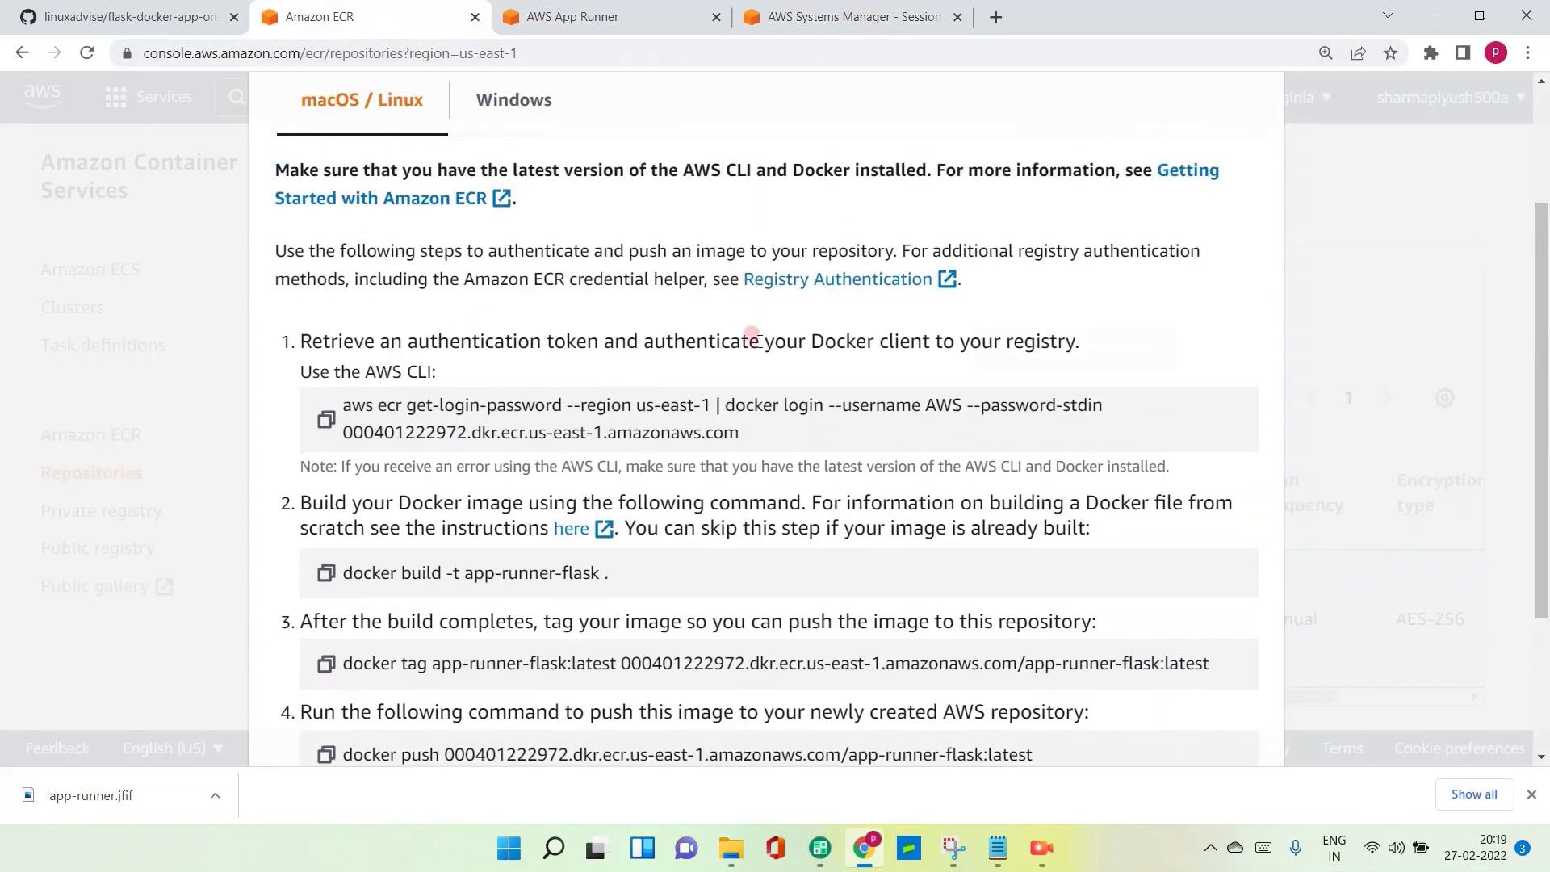
scroll(916, 472, "down", 2)
left_click(1206, 649)
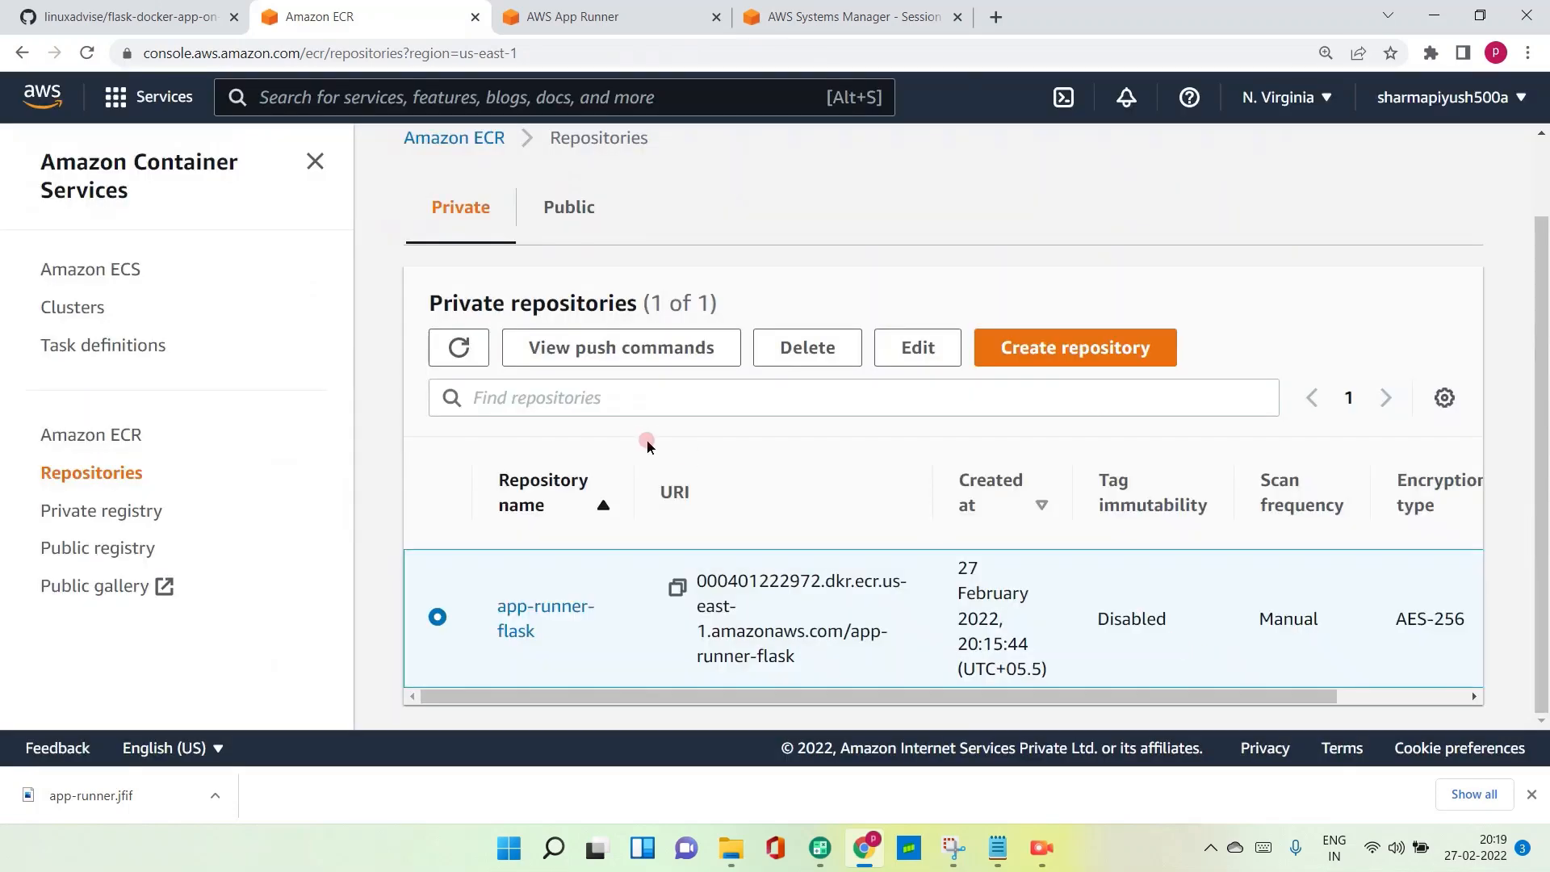
left_click(563, 617)
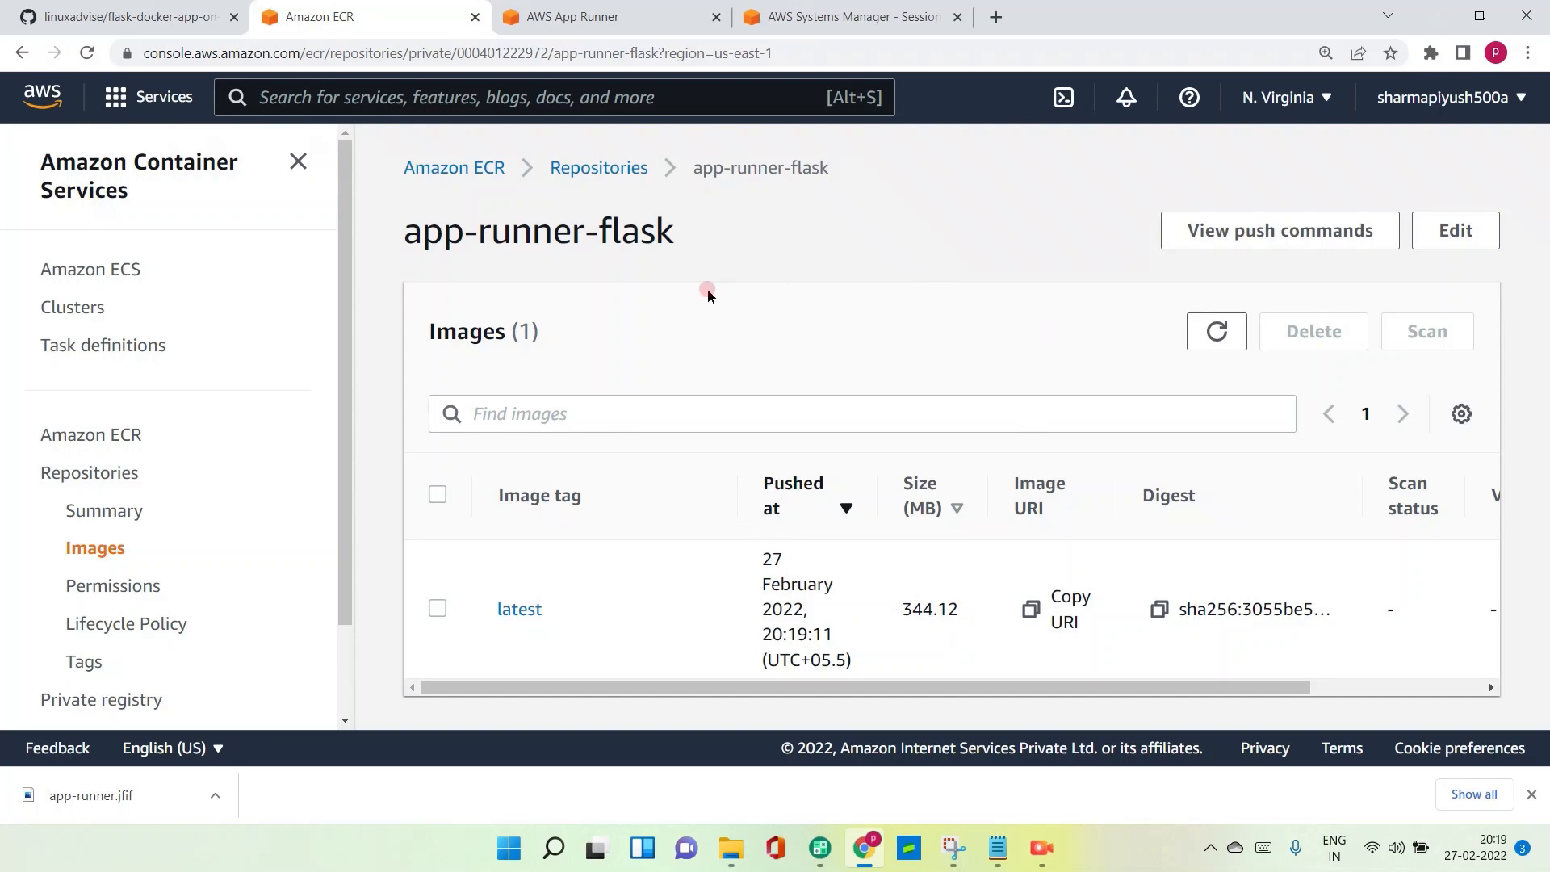
- Switch to AWS App Runner and start creating a new service
left_click(598, 17)
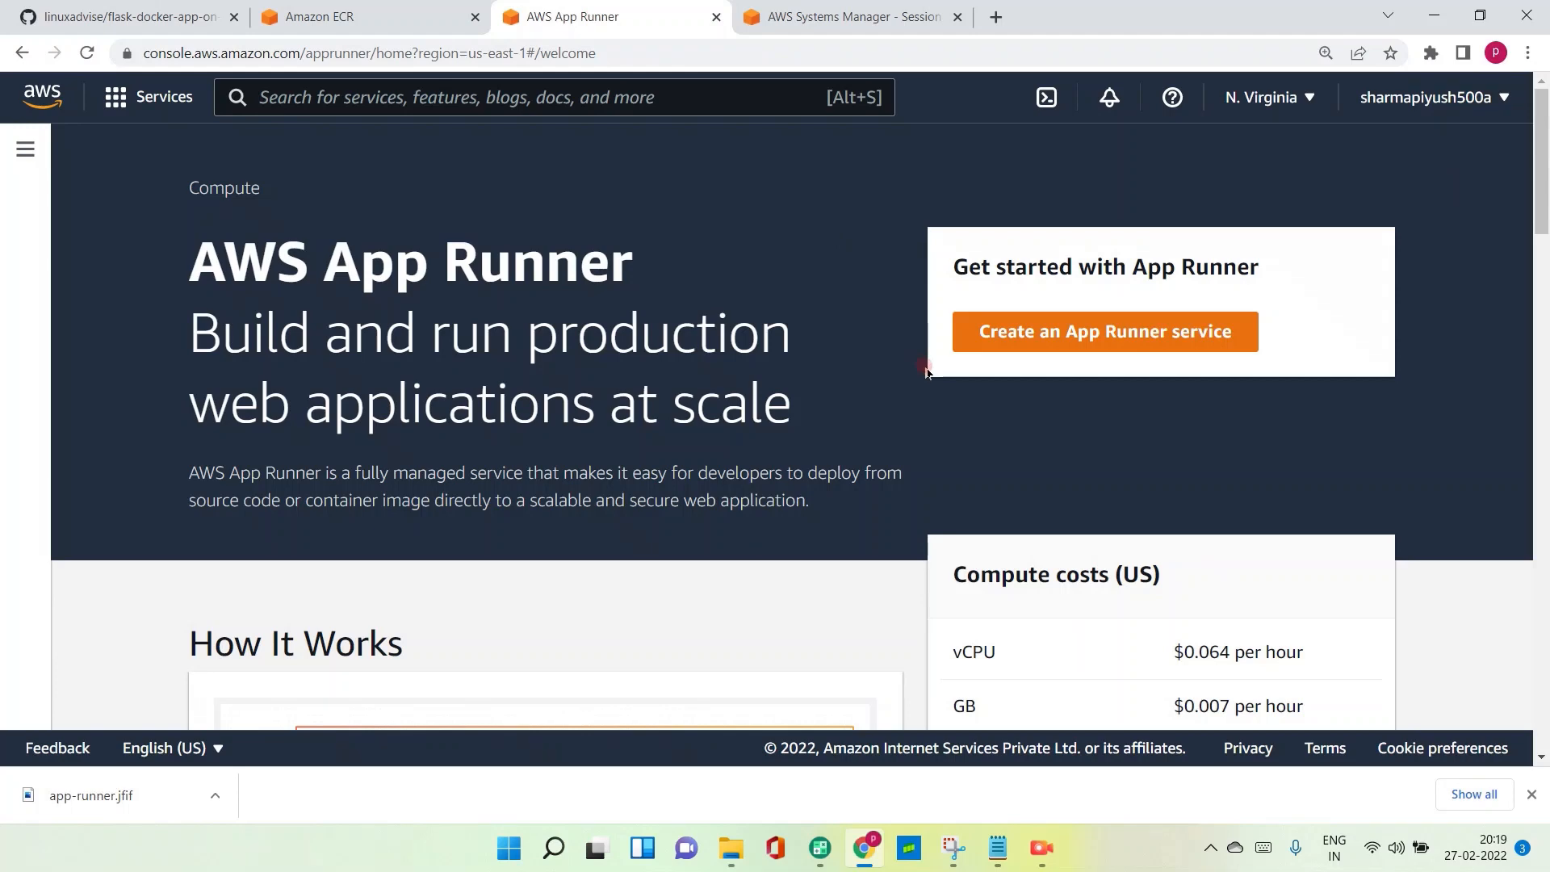
left_click(1022, 336)
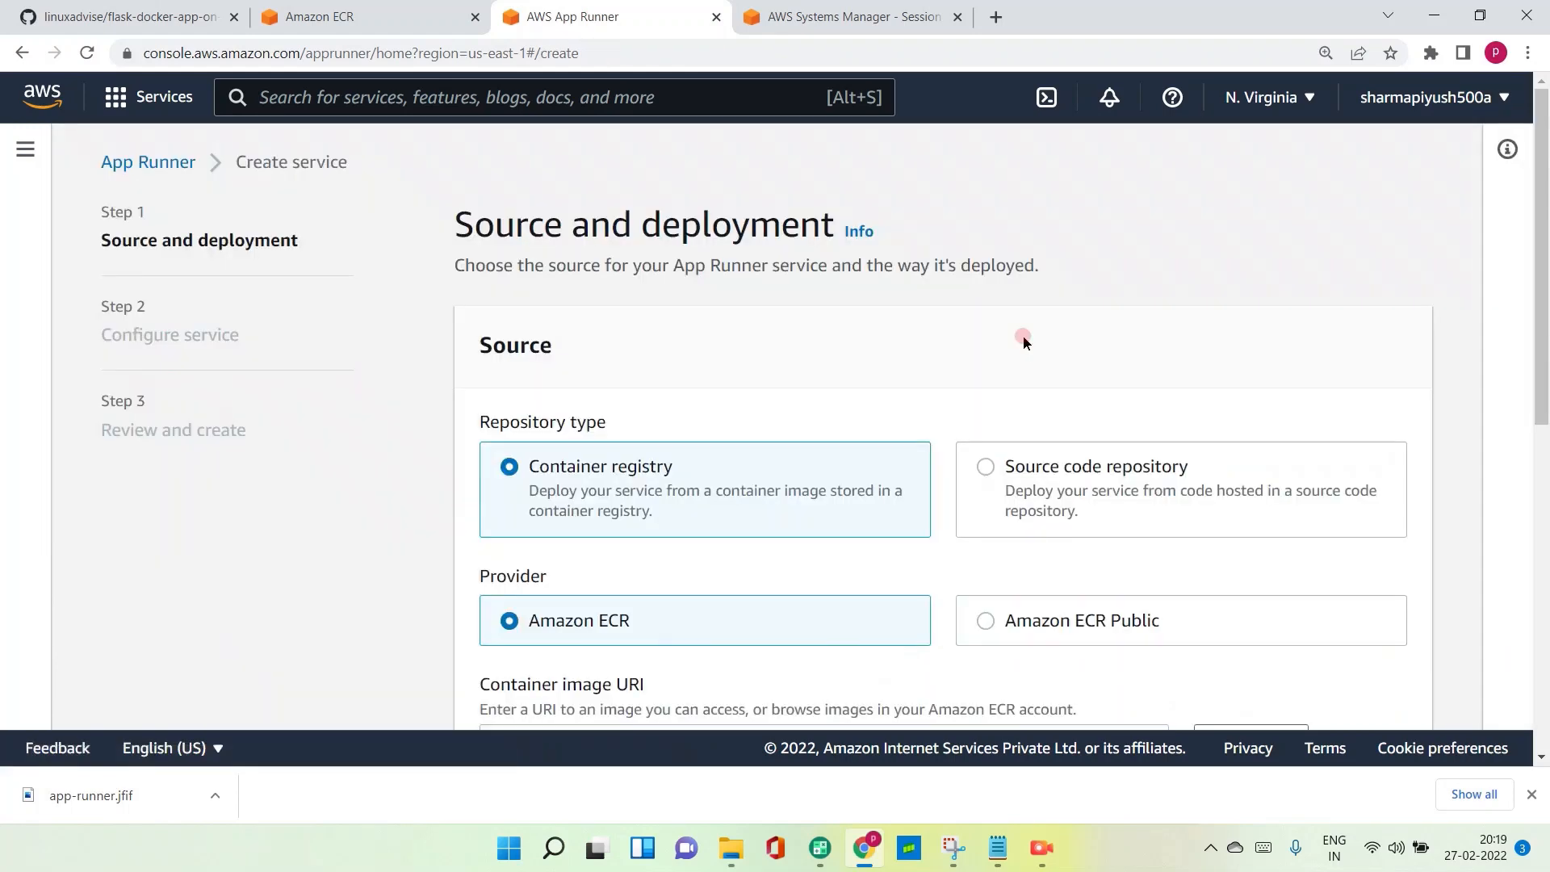
scroll(704, 441, "down", 2)
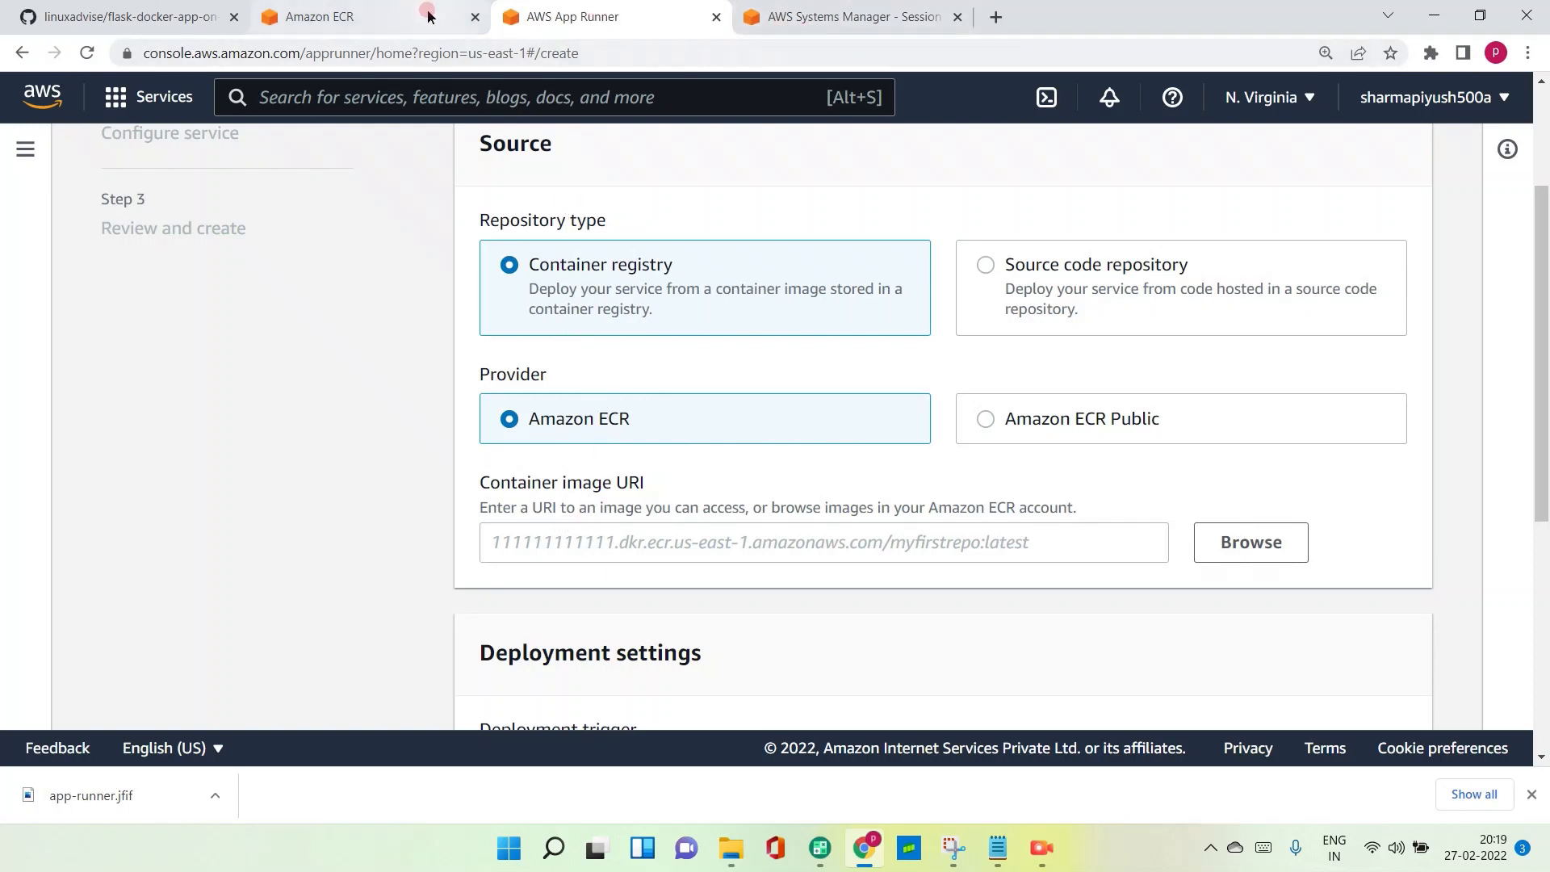
- Copy the image URI of the latest image in Amazon ECR and enter it as the App Runner service's container image URI
left_click(358, 23)
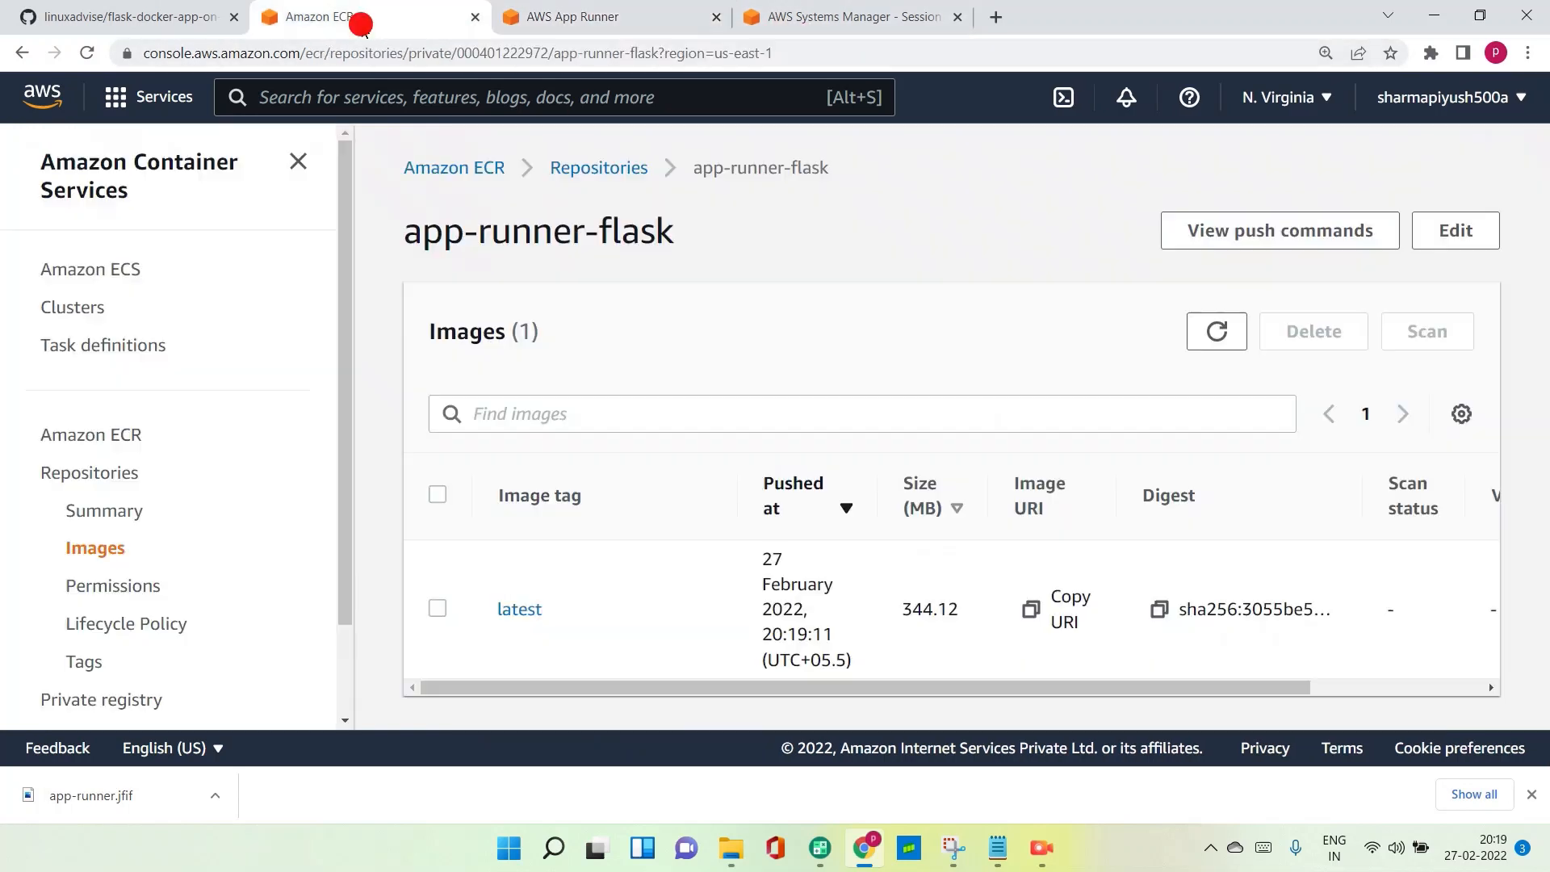
left_click(523, 609)
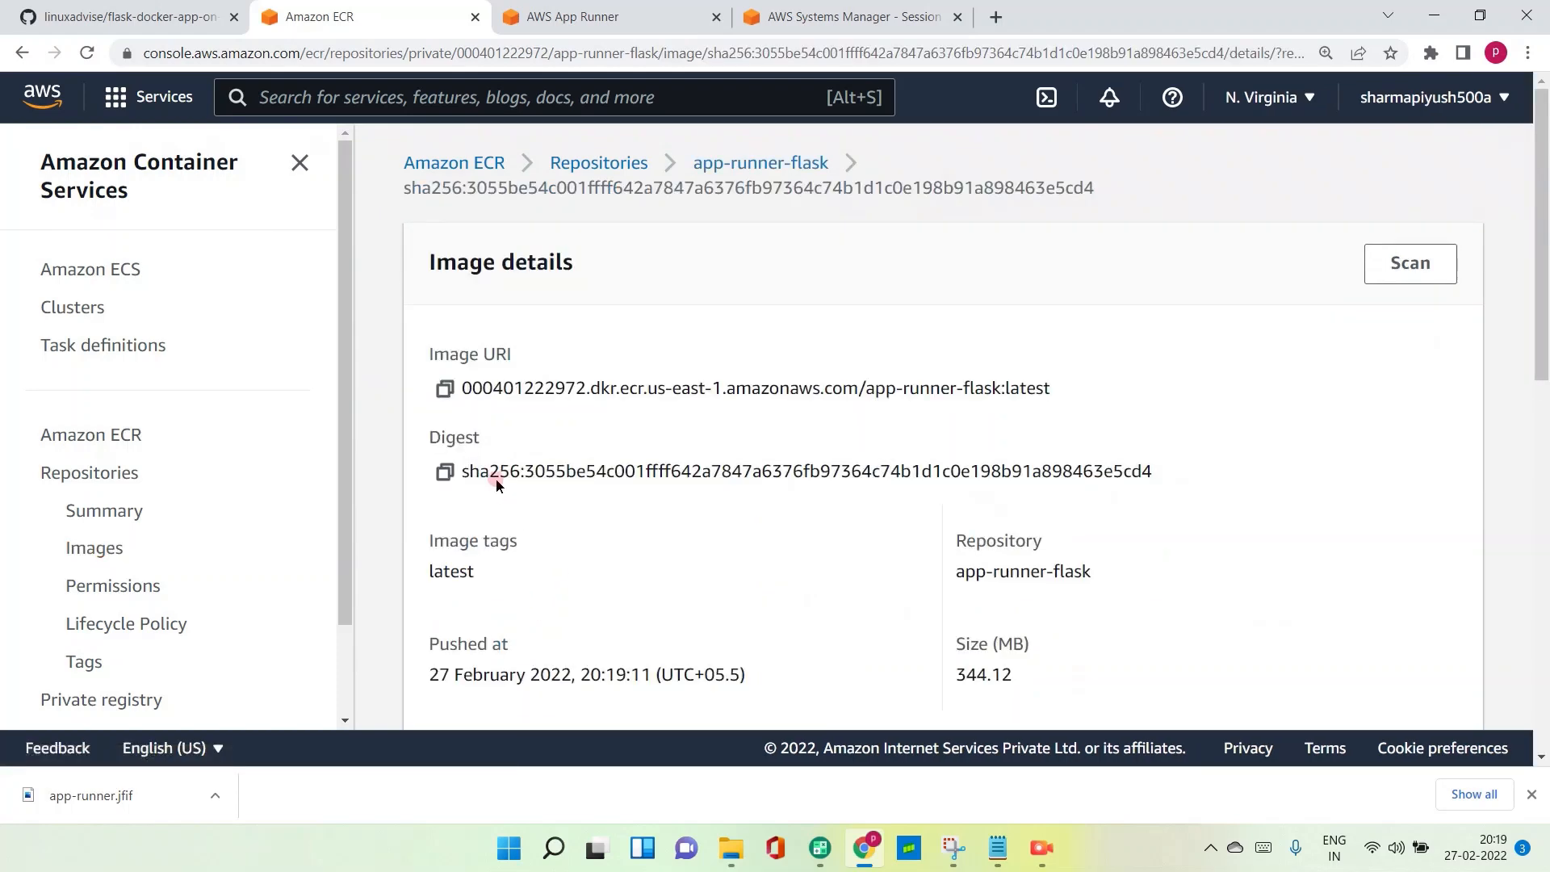
left_click(444, 389)
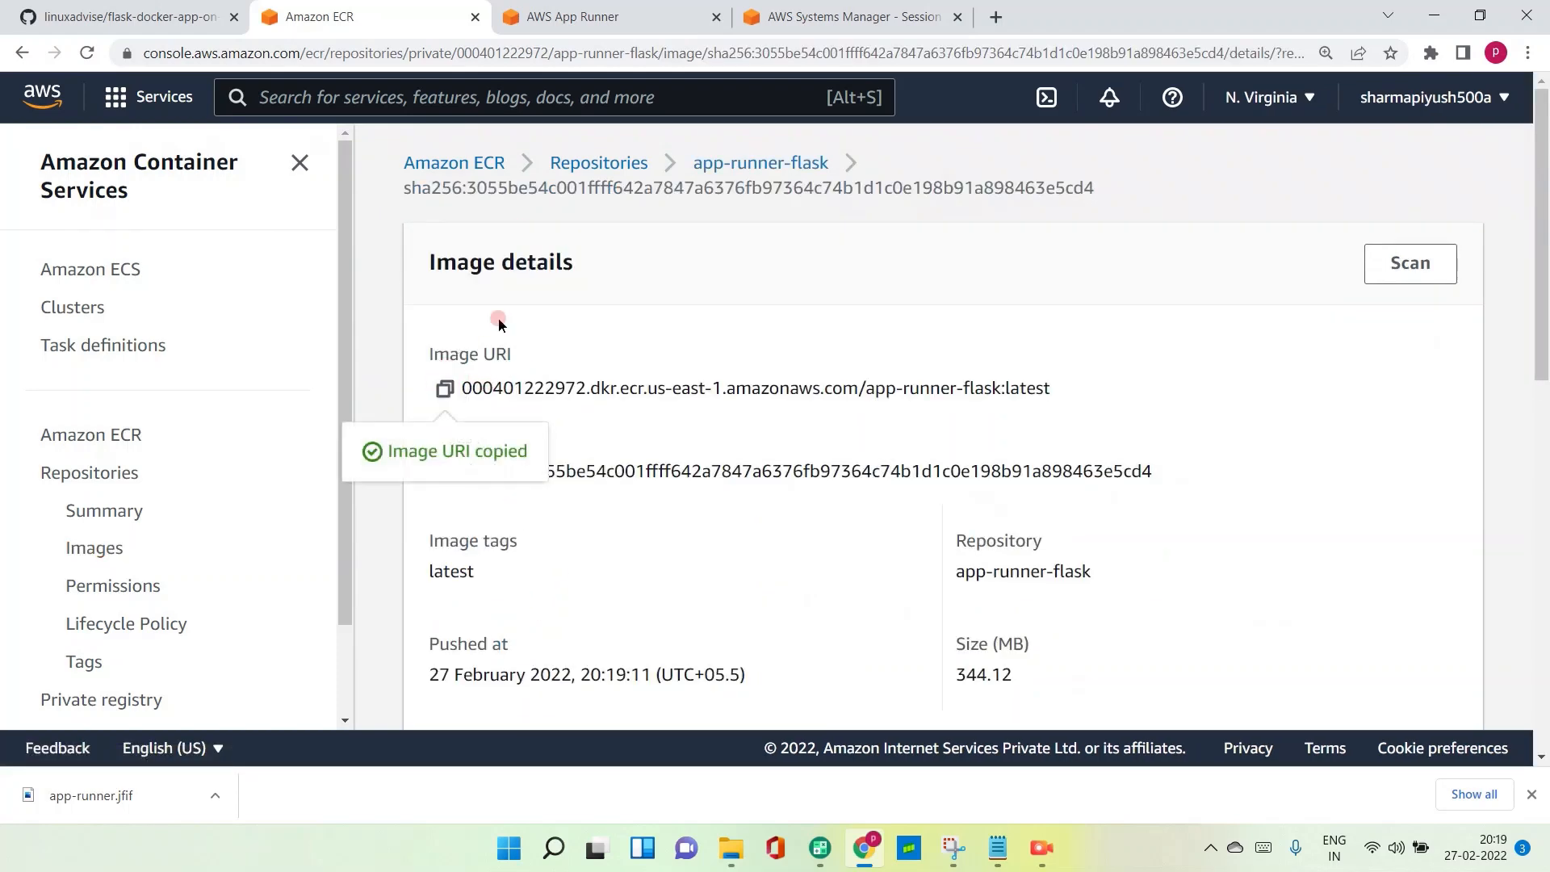
left_click(626, 14)
left_click(600, 542)
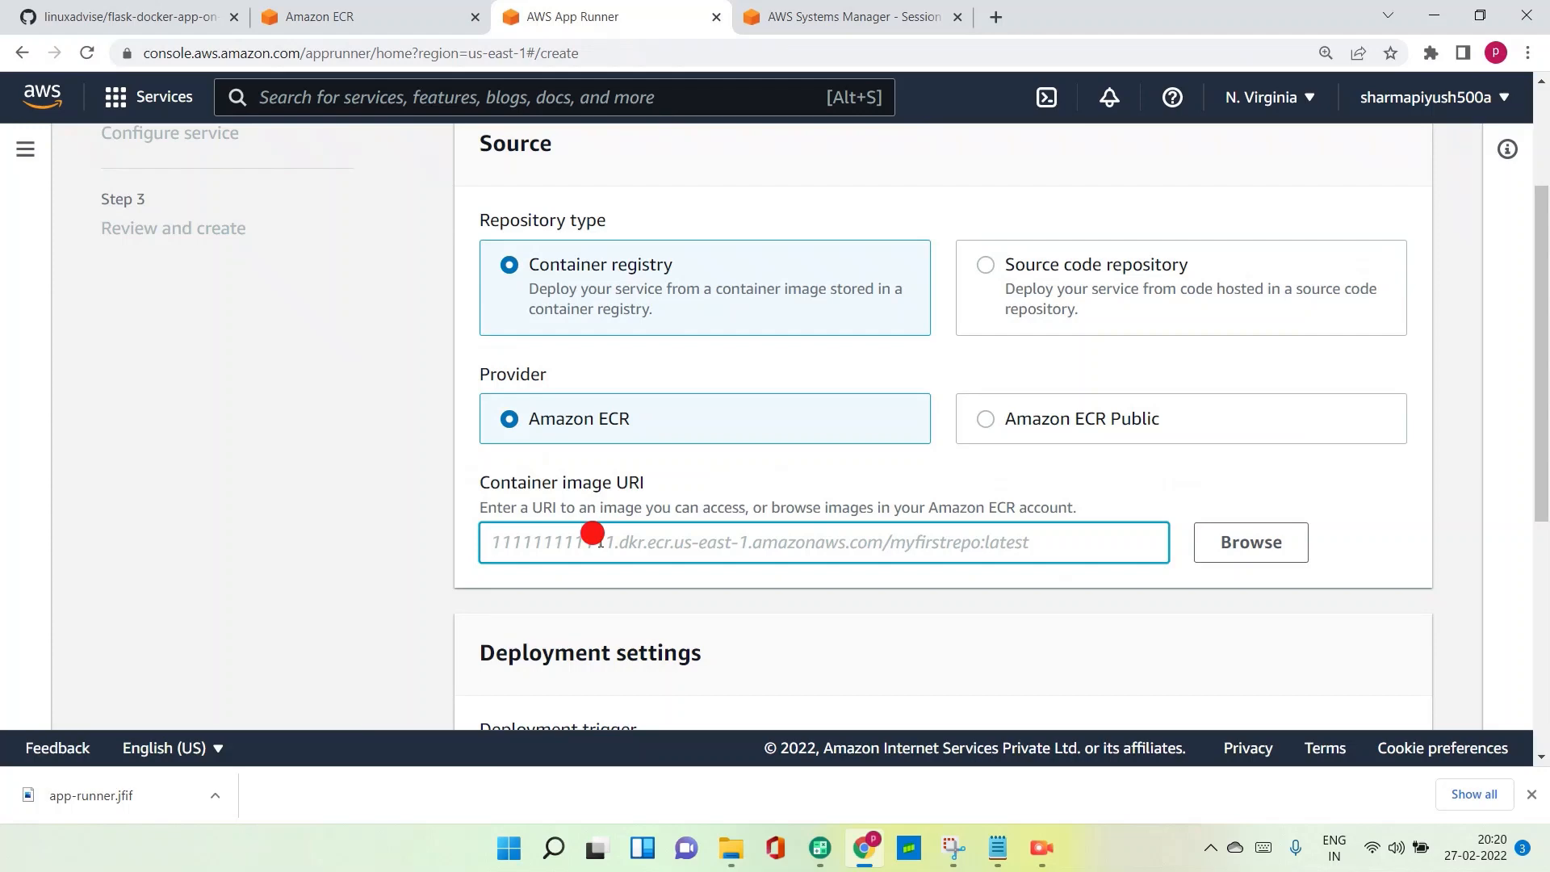
key("ctrl+v")
- Use the Manual deployment trigger, choose a new service role named AppRunnerECRAccessRole for ECR access, and continue to service configuration
scroll(600, 542, "down", 4)
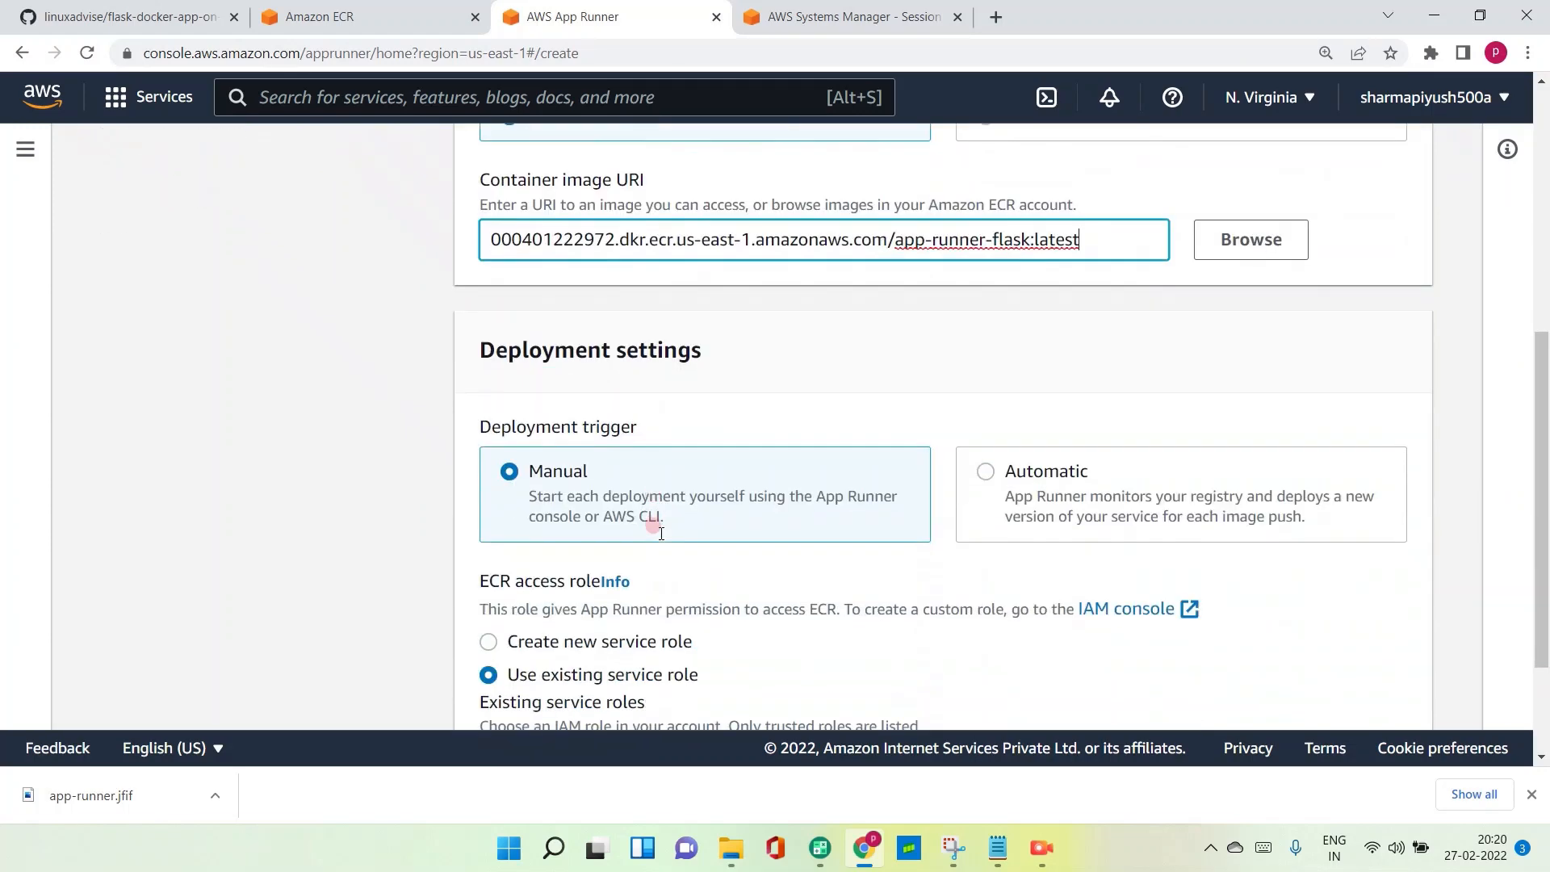
left_click(571, 495)
scroll(704, 606, "down", 1)
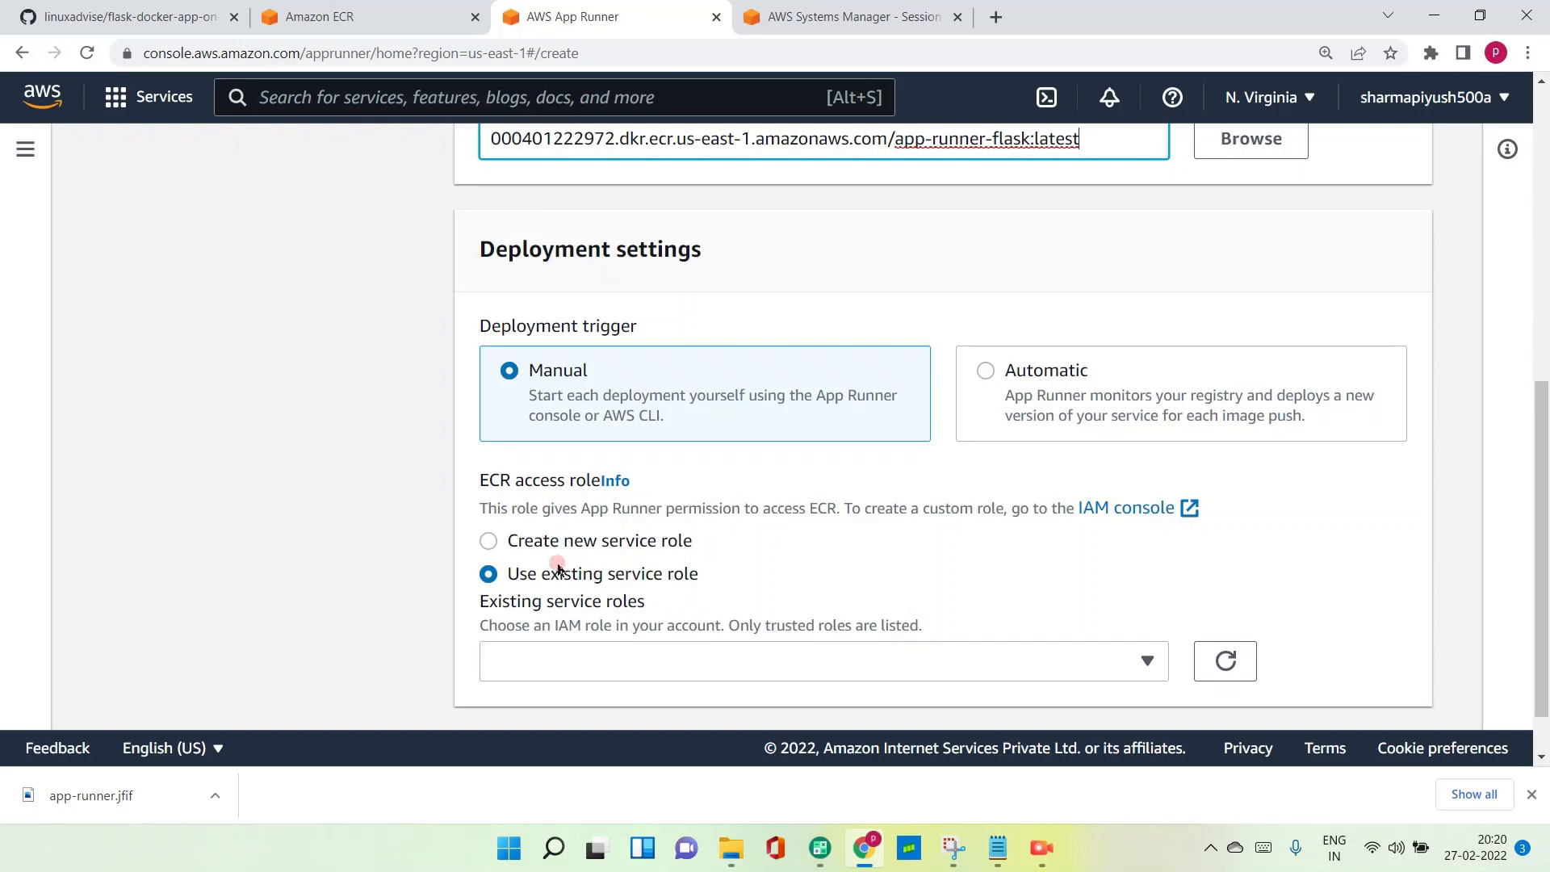
left_click(490, 541)
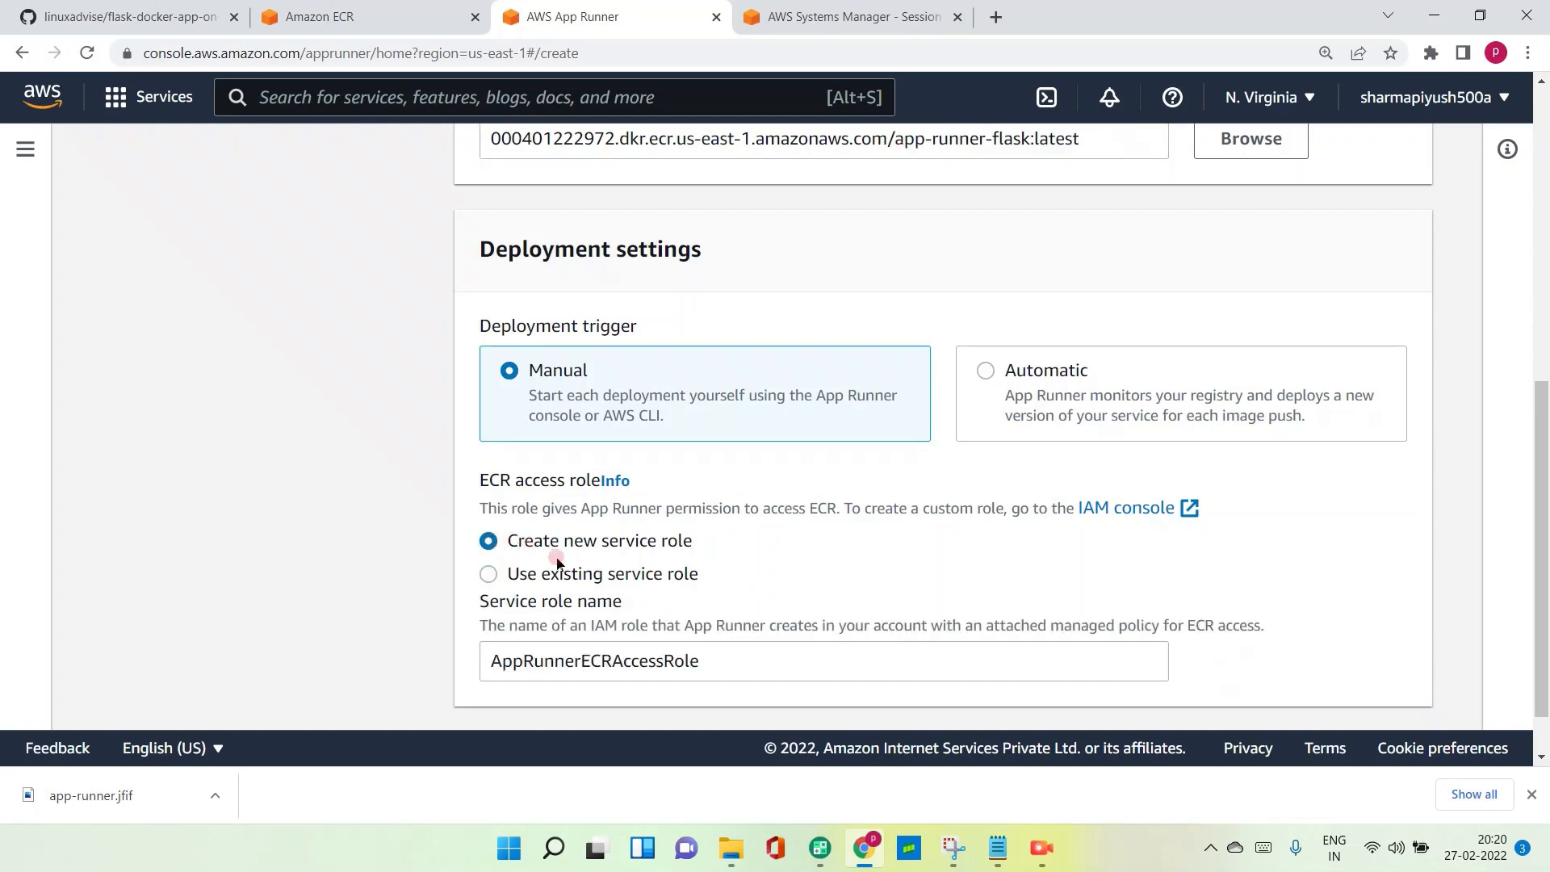
scroll(702, 606, "down", 1)
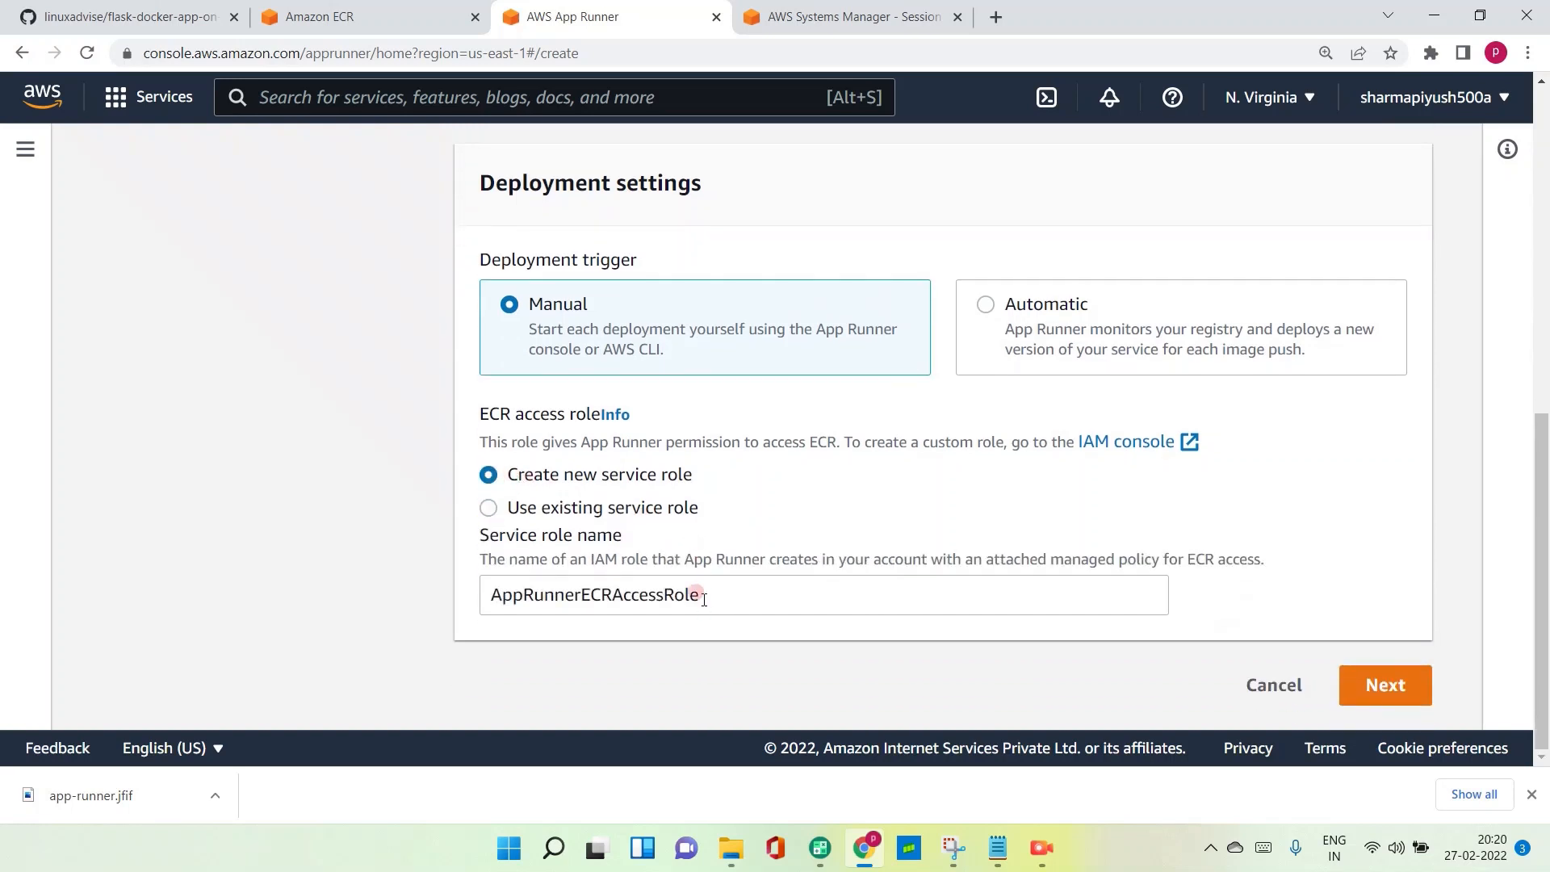
left_click(1399, 699)
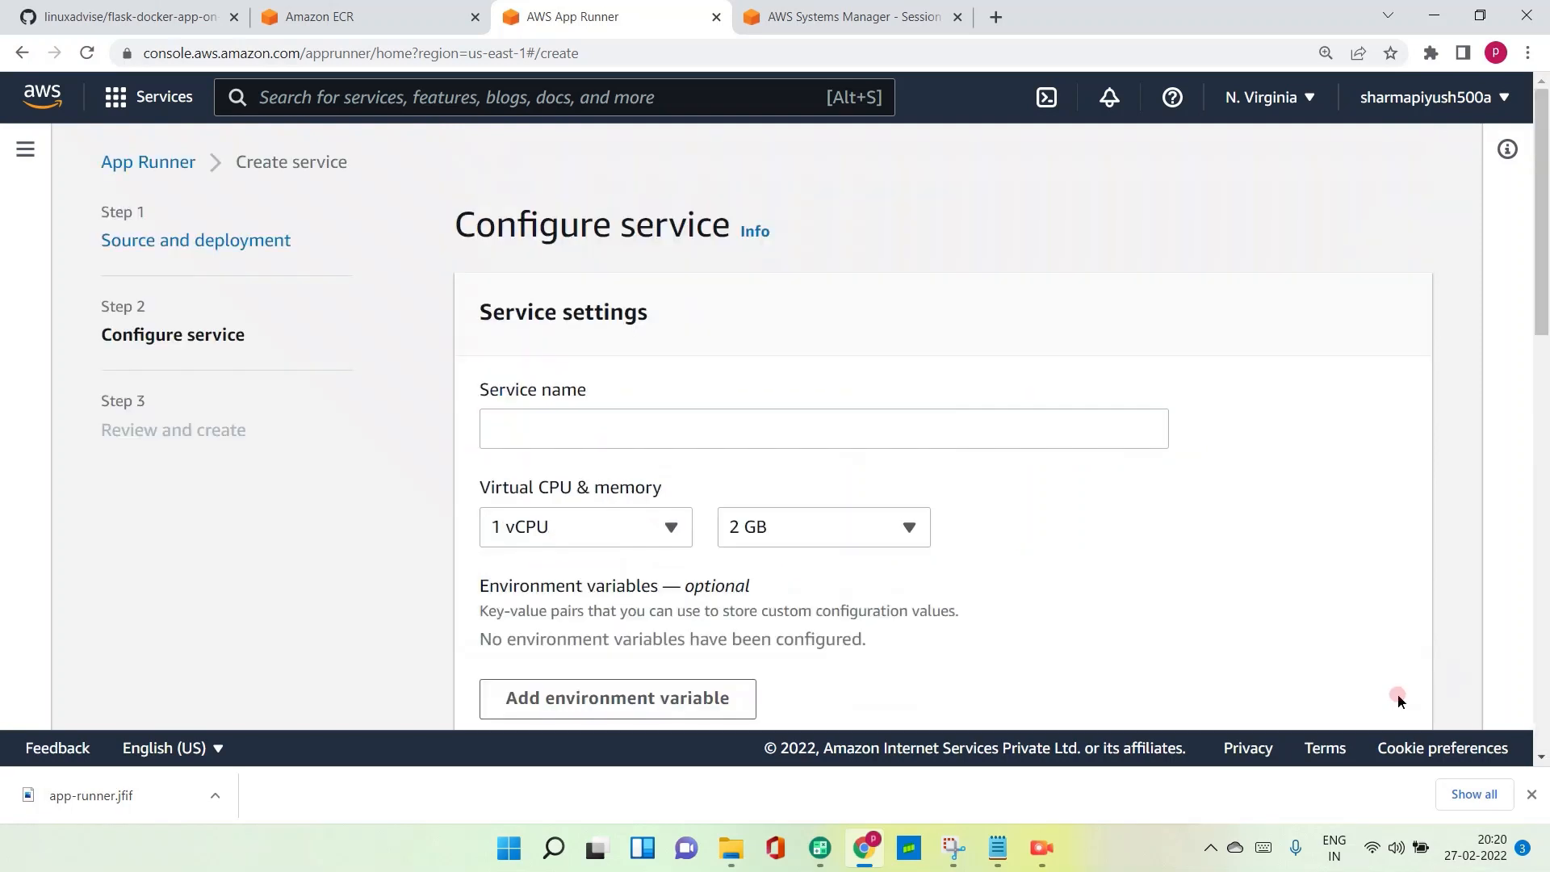
- Name the App Runner service flask-app
left_click(578, 431)
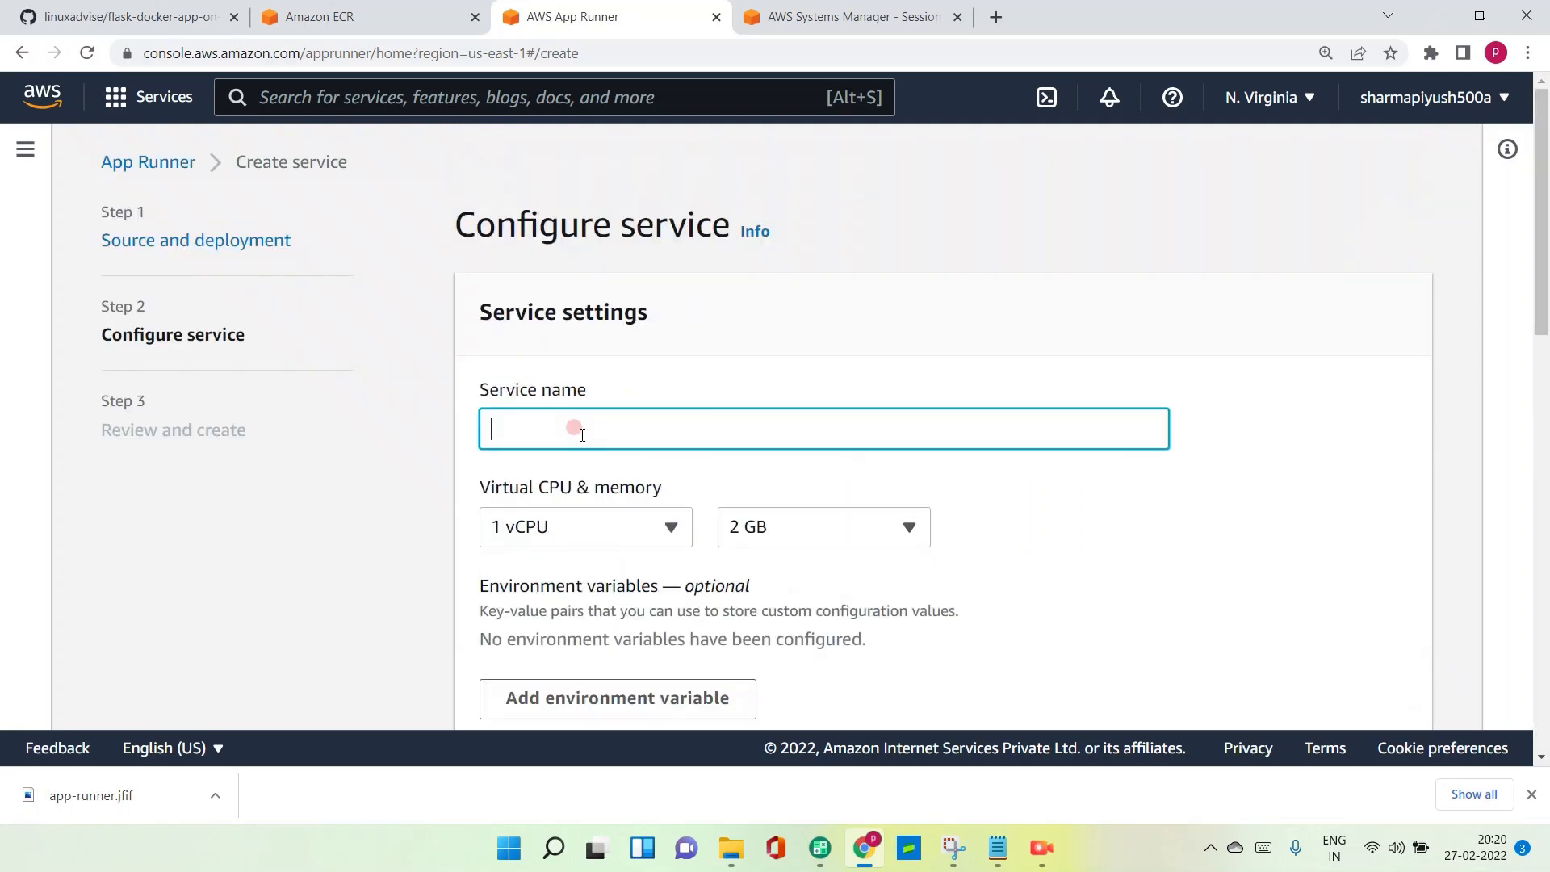
type("flask-app")
- Set the service's TCP port to 5000
scroll(567, 528, "down", 1)
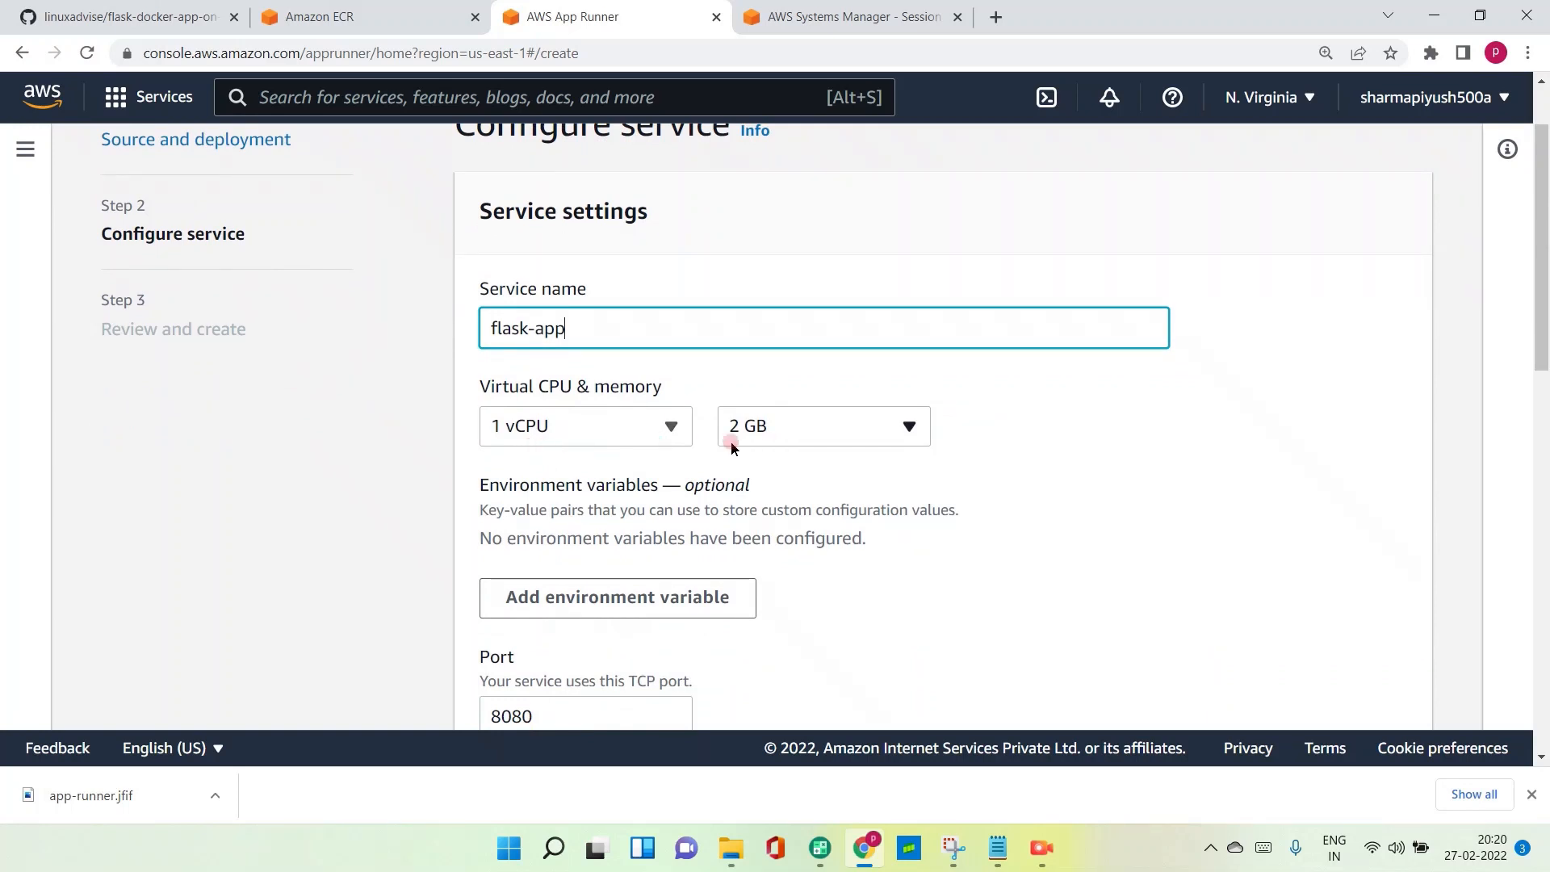
scroll(598, 489, "down", 2)
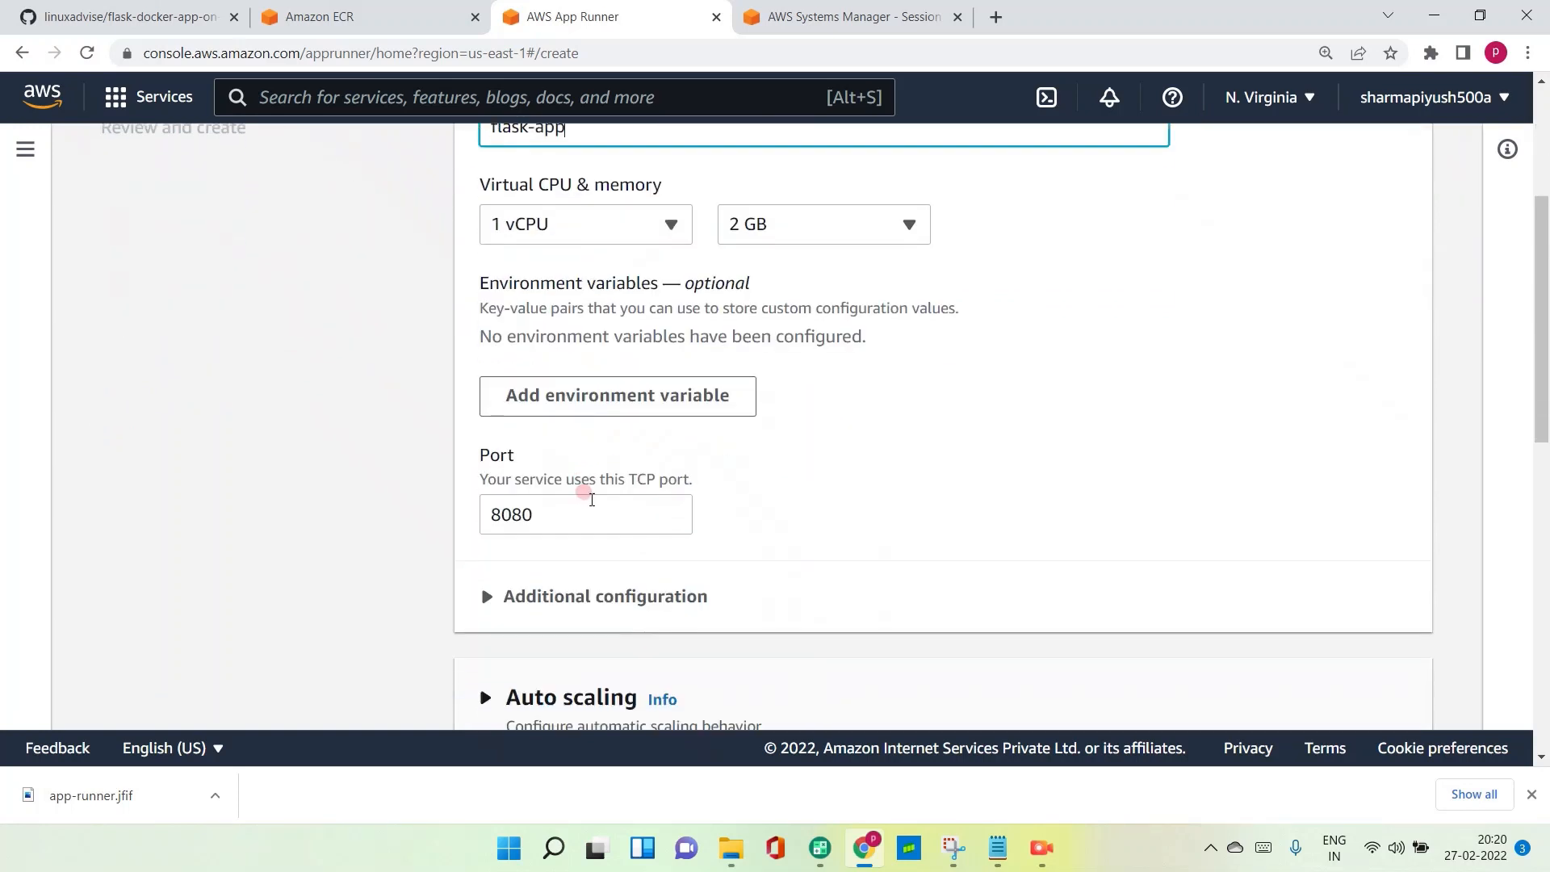
left_click(564, 511)
key("BackSpace")
key("BackSpace")
key("BackSpace")
key("BackSpace")
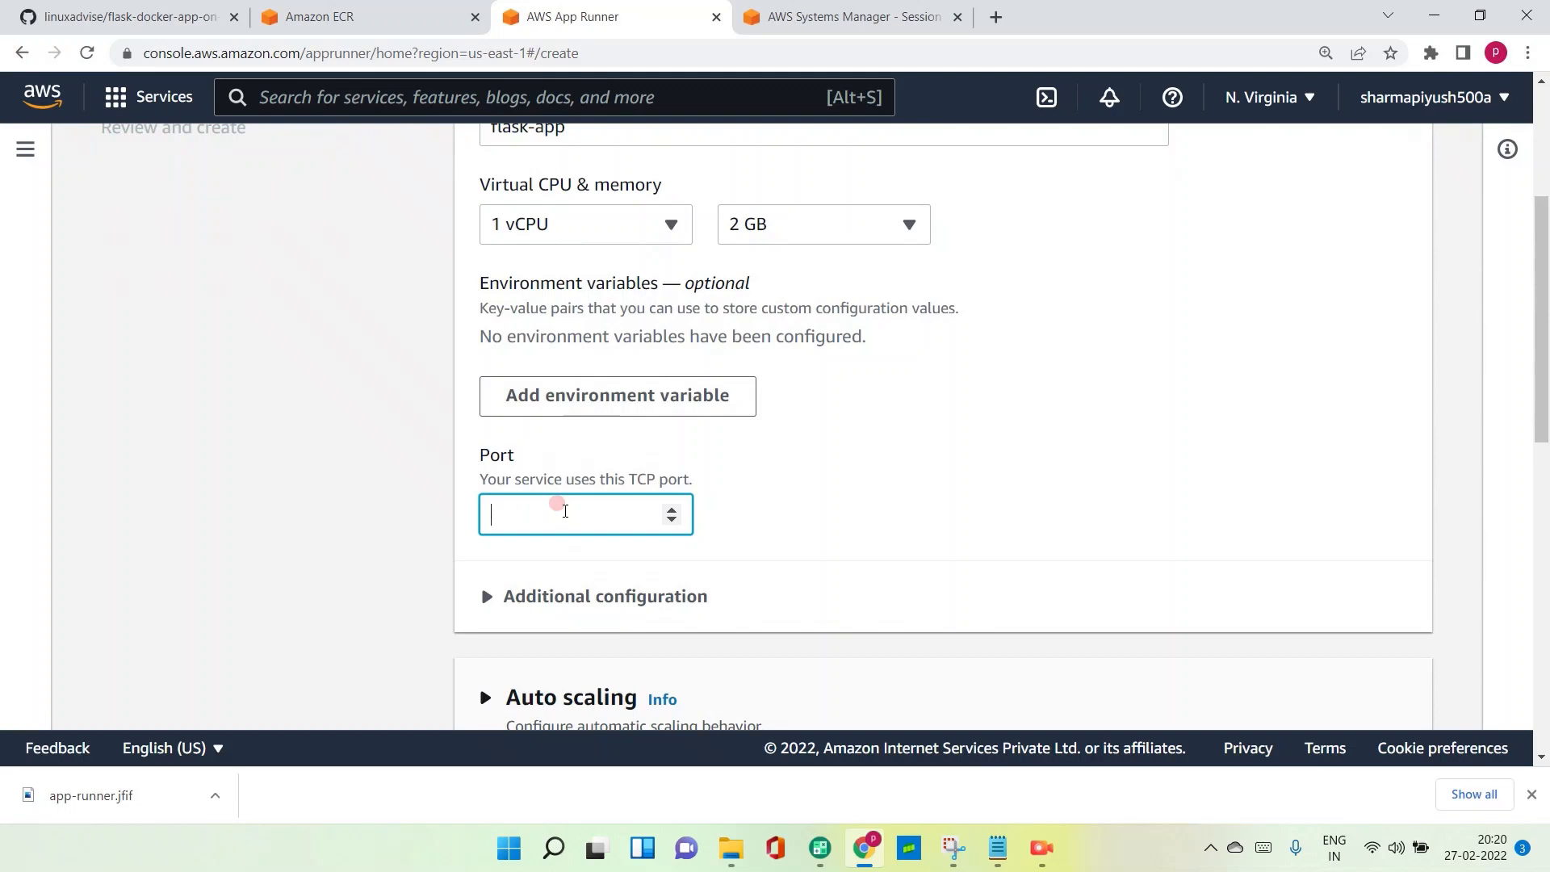
type("5000")
- Examine the service's auto scaling configuration and the health check's timeout, interval and threshold settings
scroll(567, 512, "down", 3)
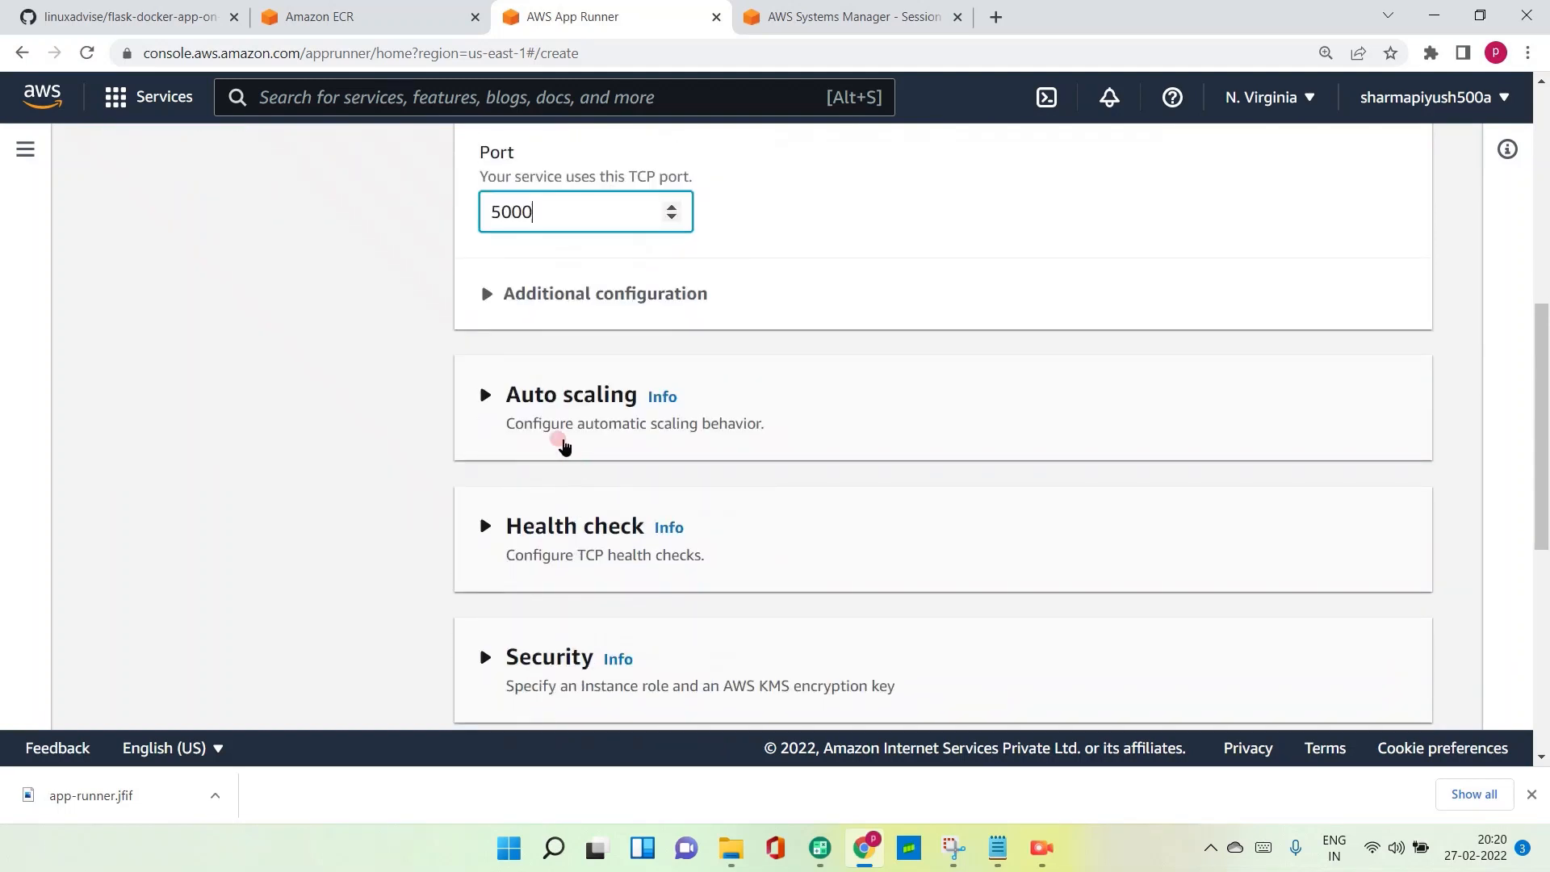
left_click(545, 396)
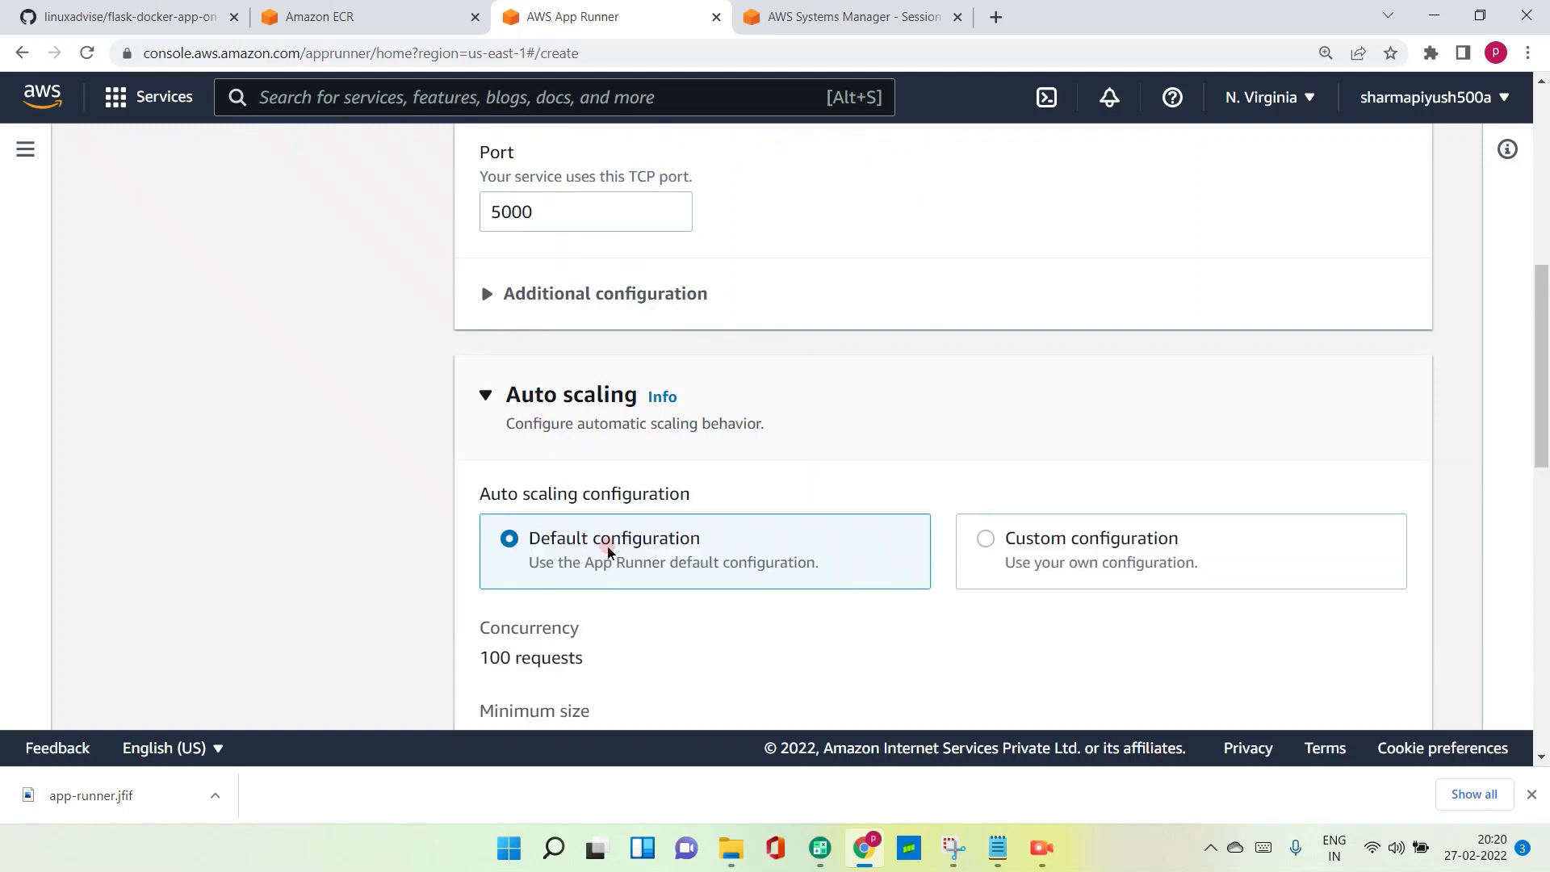
scroll(673, 571, "down", 1)
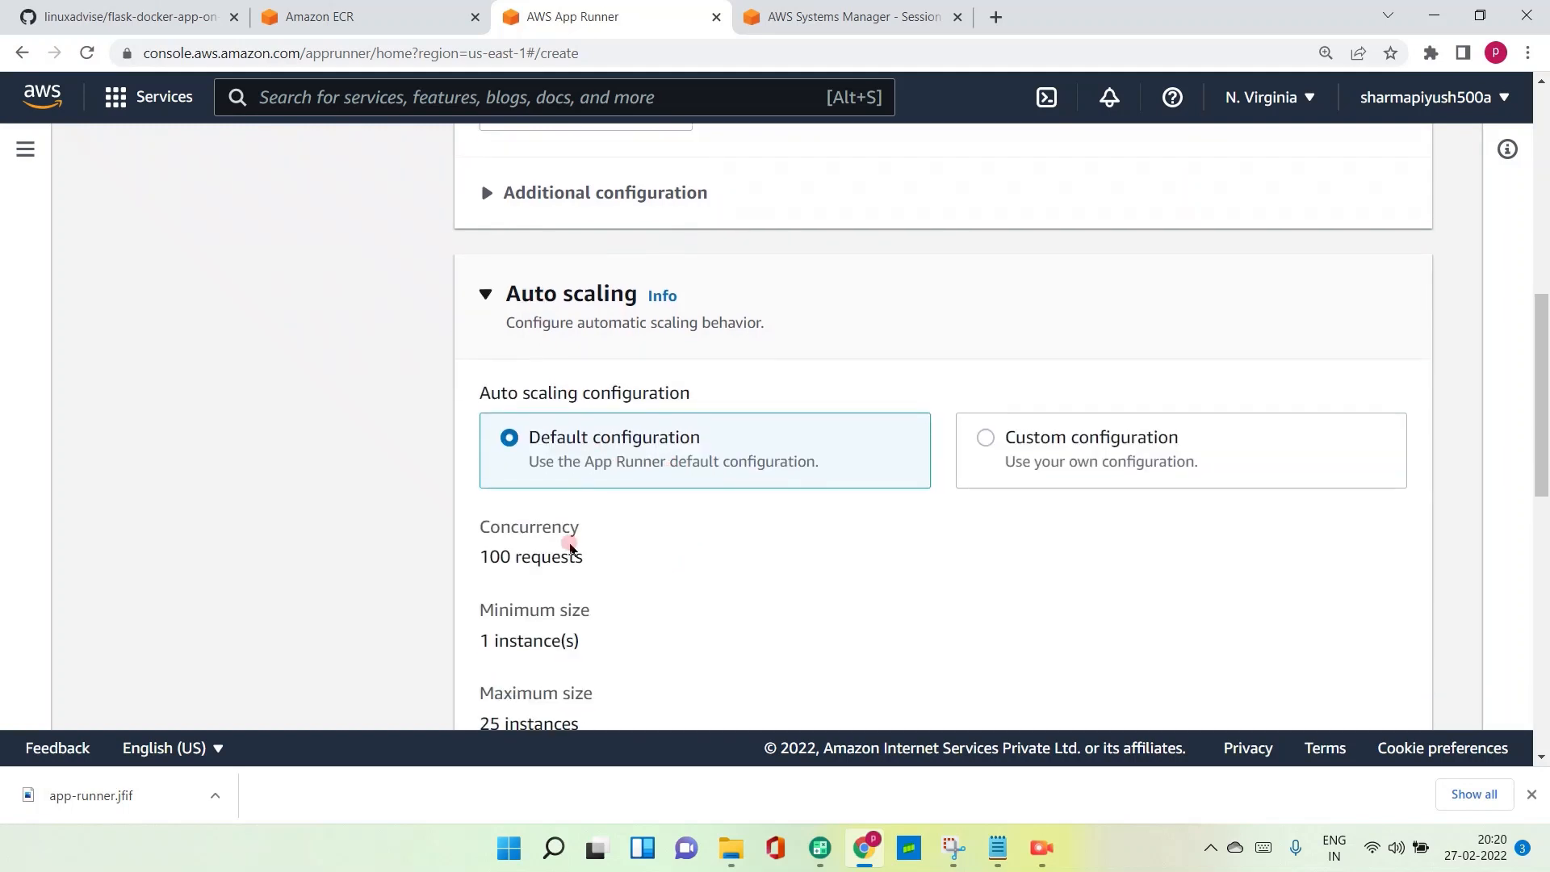
scroll(569, 548, "down", 3)
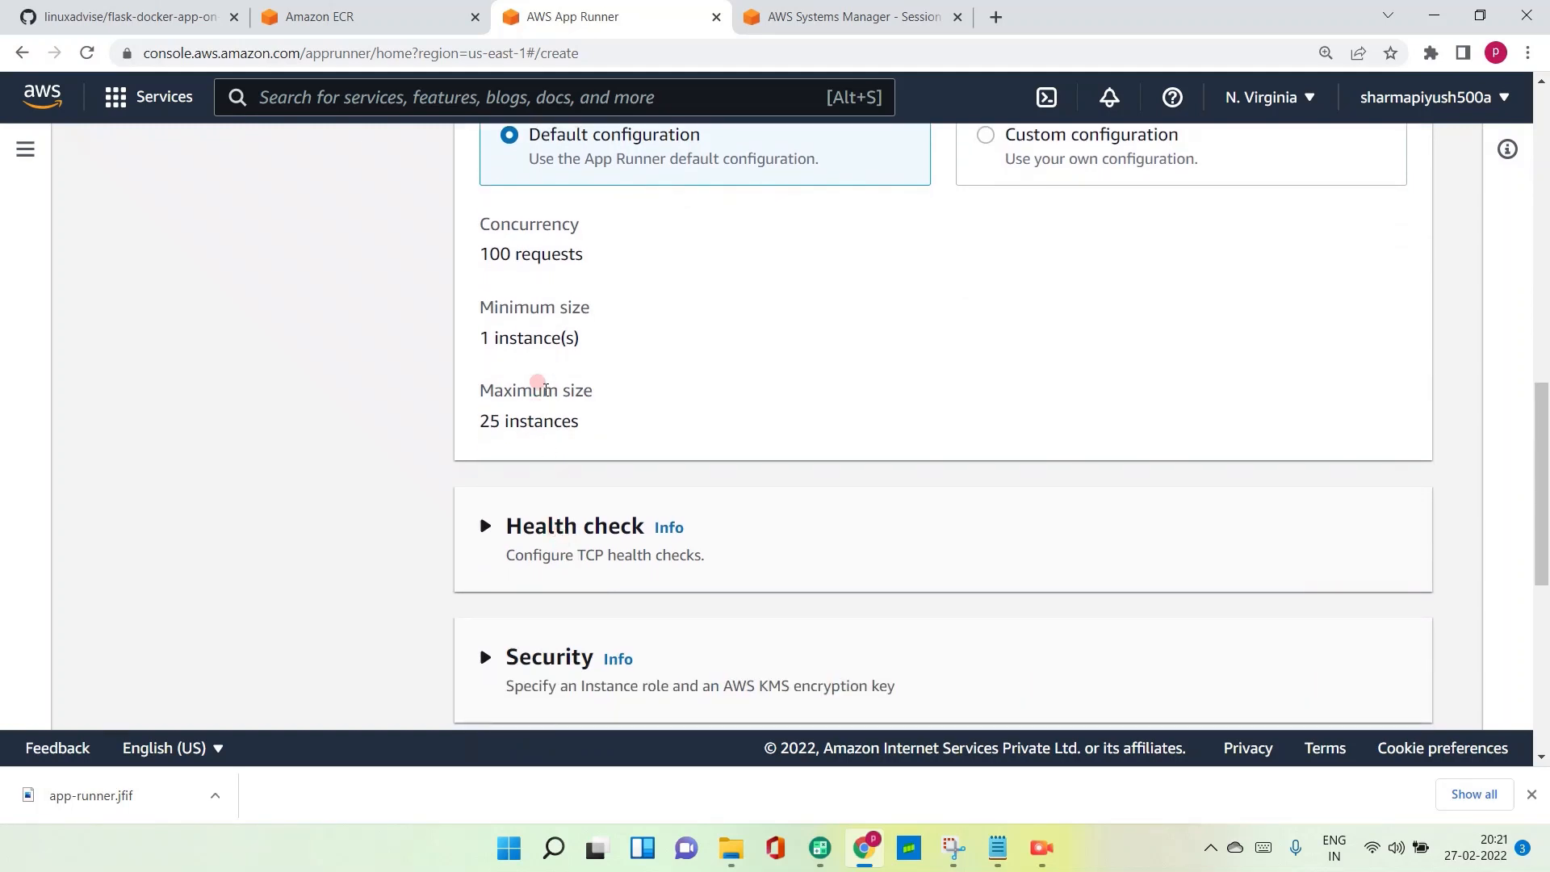
left_click(519, 526)
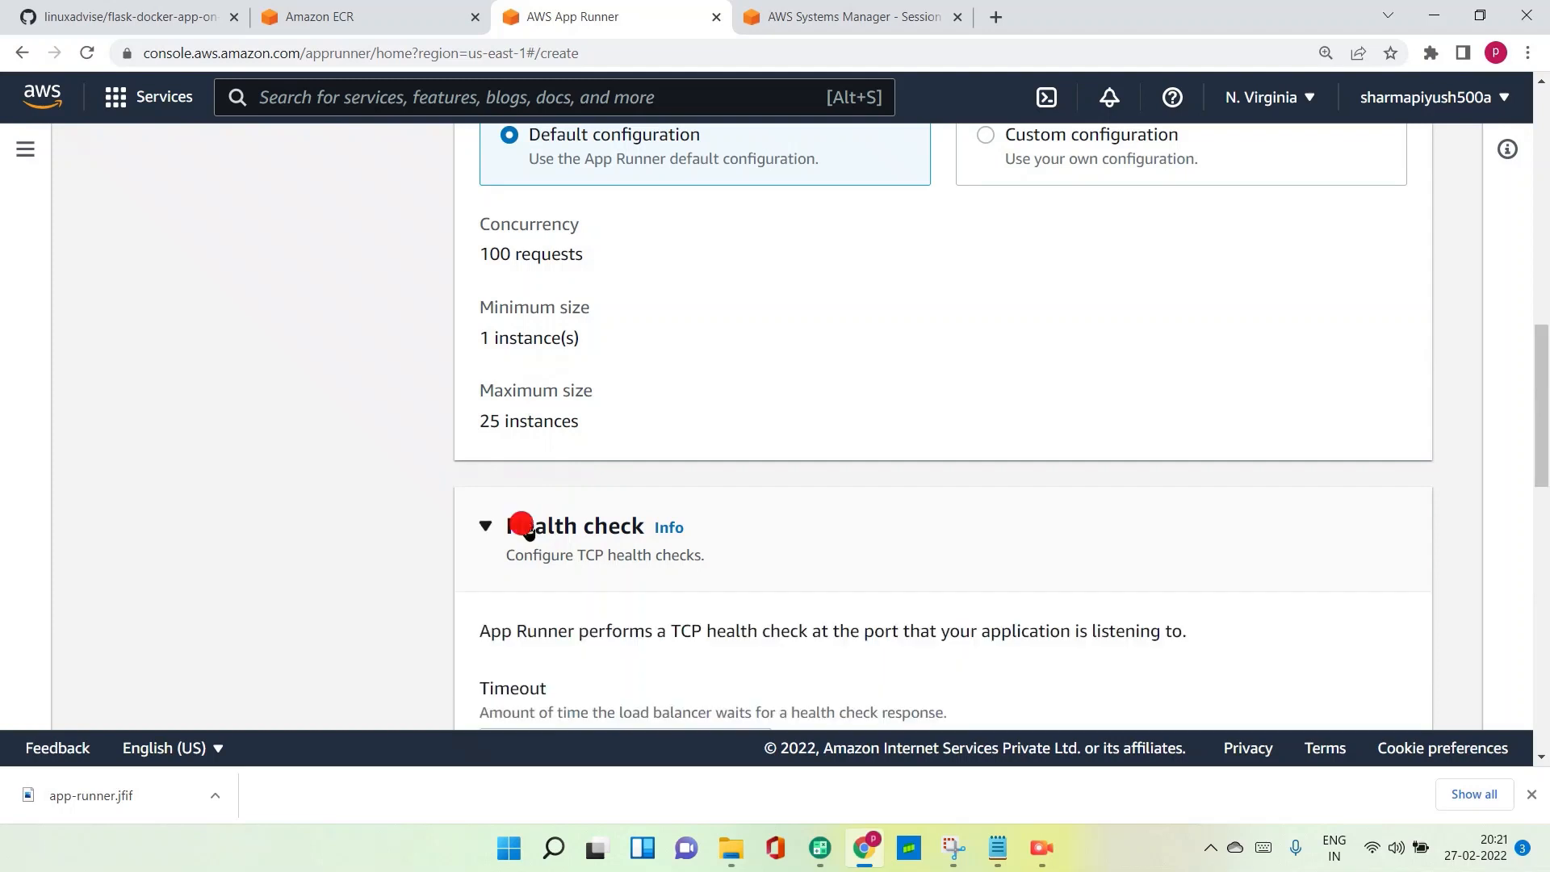
scroll(553, 543, "down", 2)
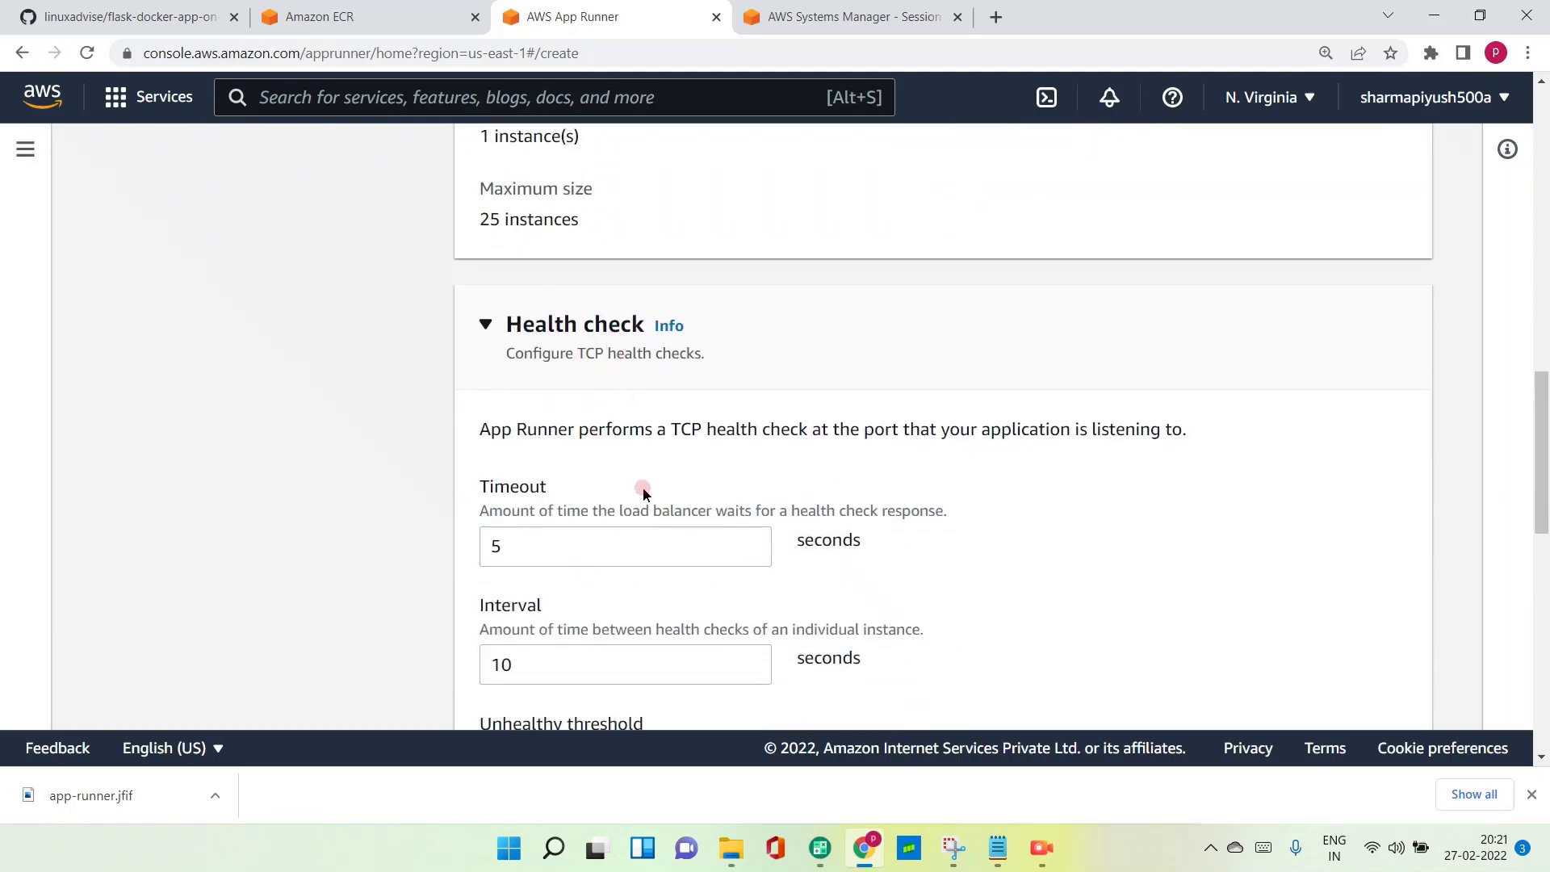
scroll(616, 524, "down", 2)
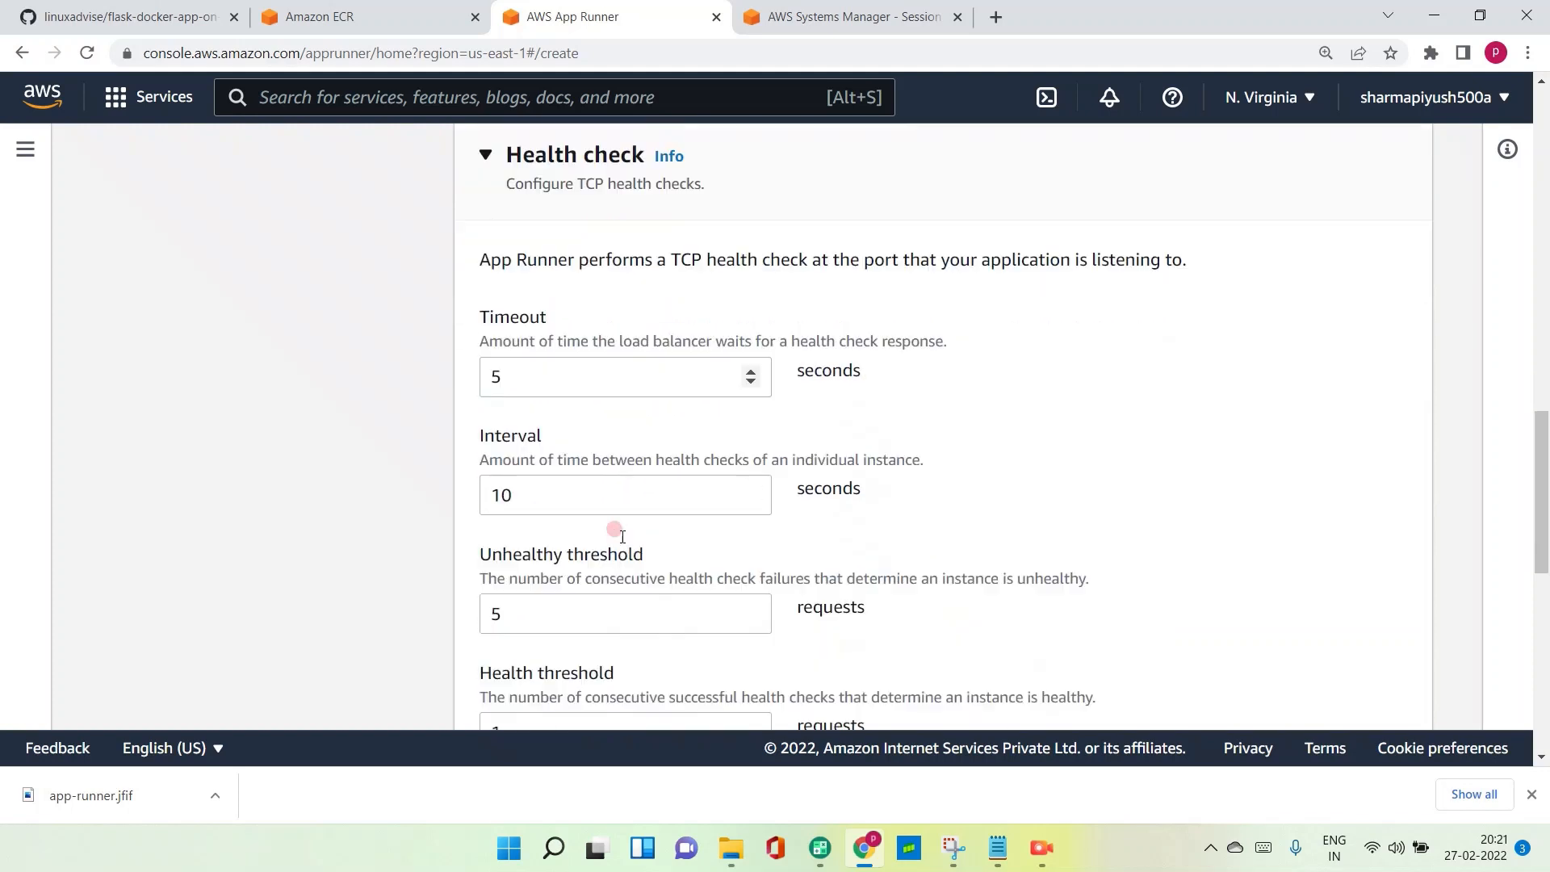
scroll(617, 535, "down", 2)
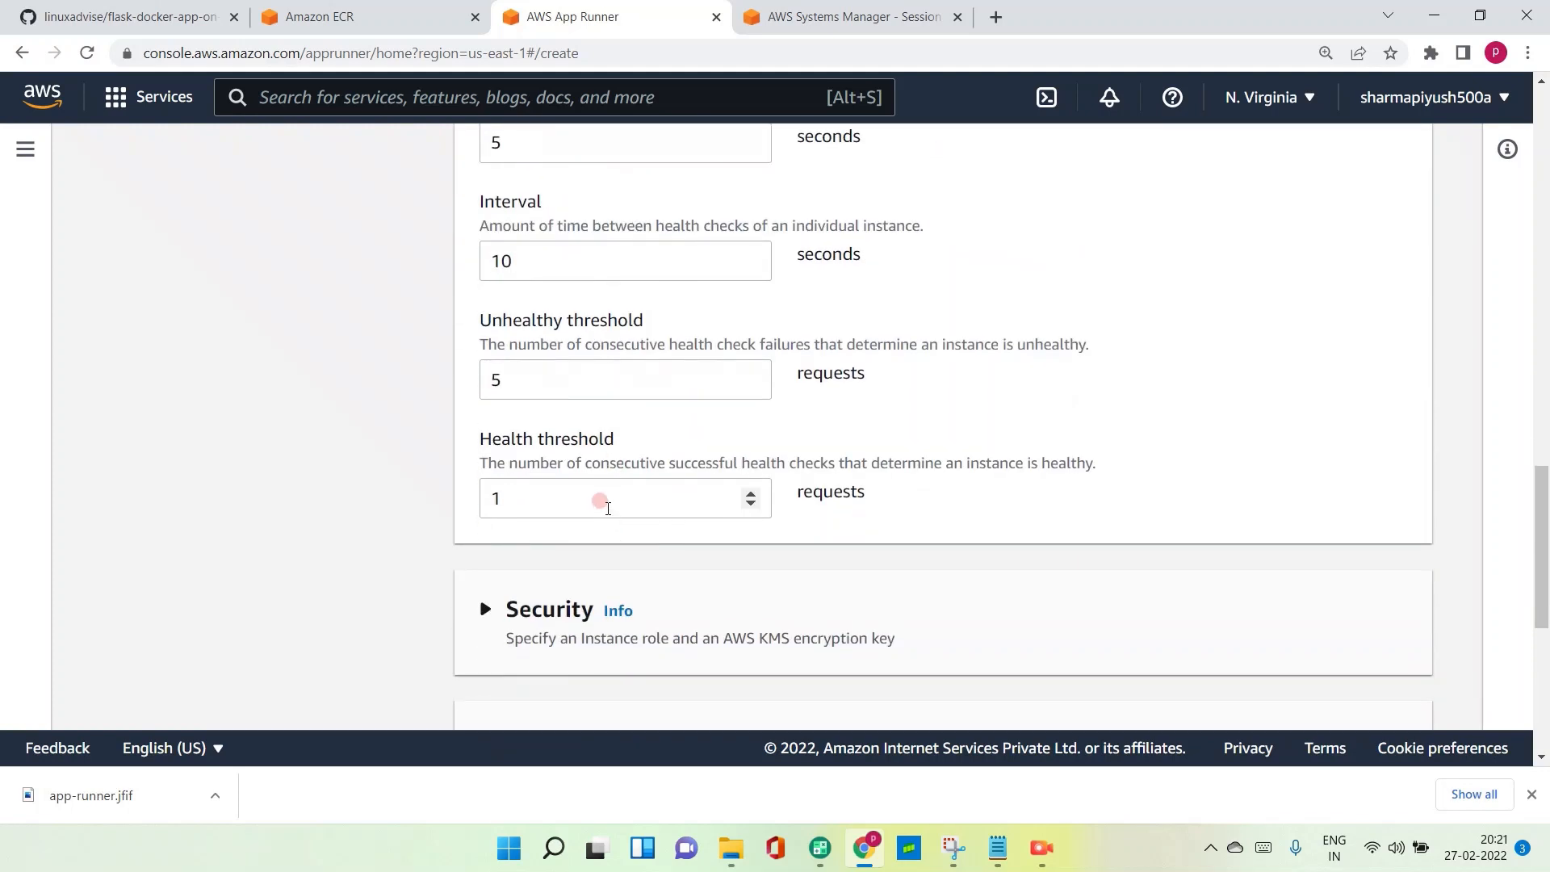
scroll(604, 507, "down", 2)
- Expand the security settings, keep the AWS-owned KMS key without an instance role, and continue to the review step
left_click(487, 408)
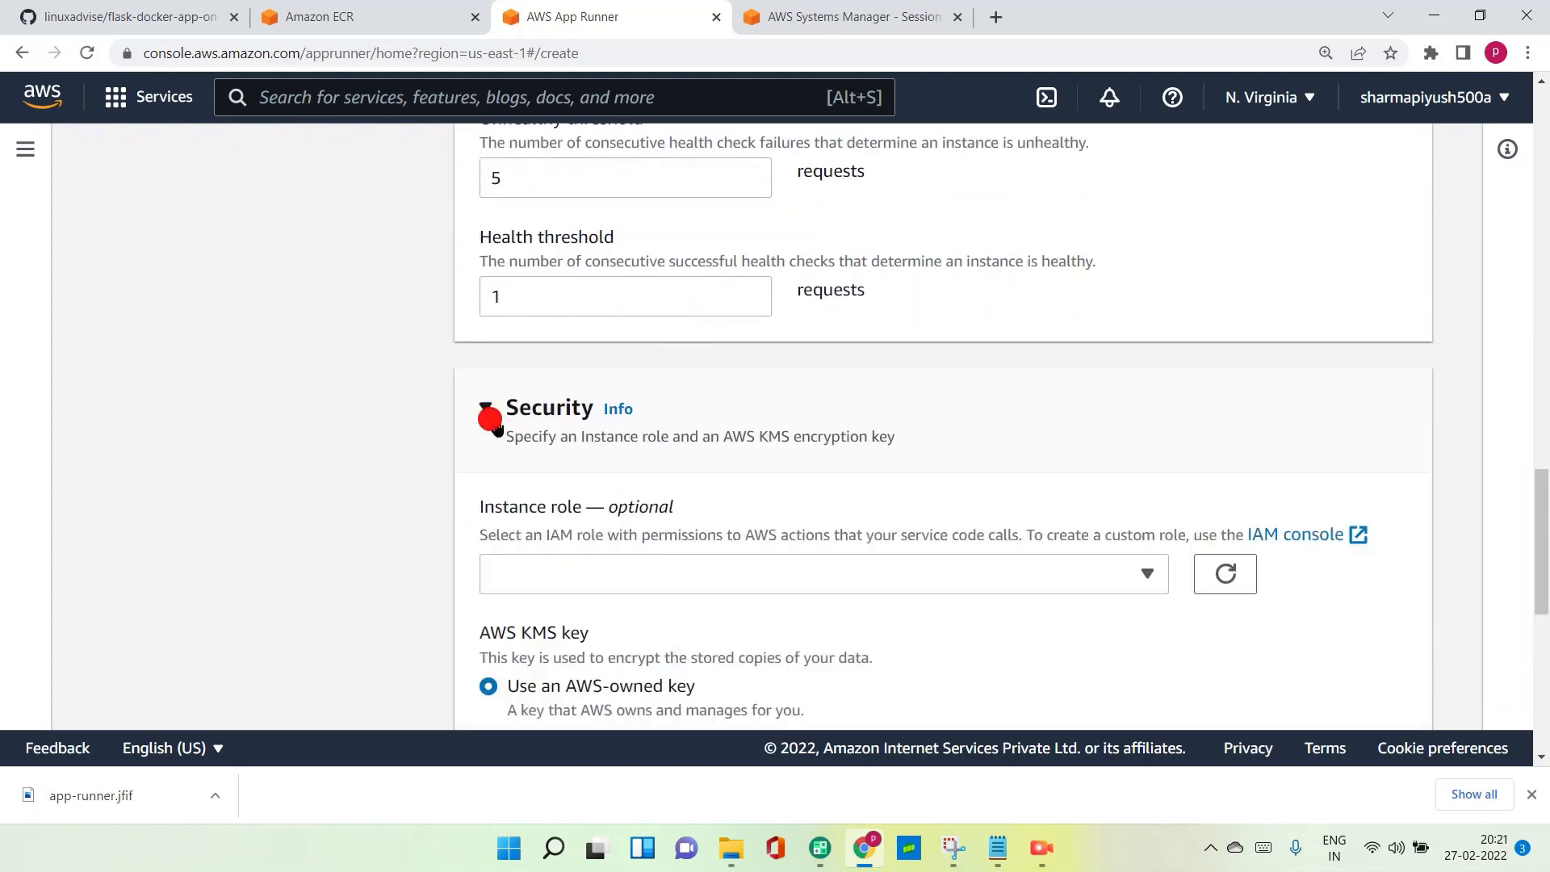
scroll(592, 498, "down", 1)
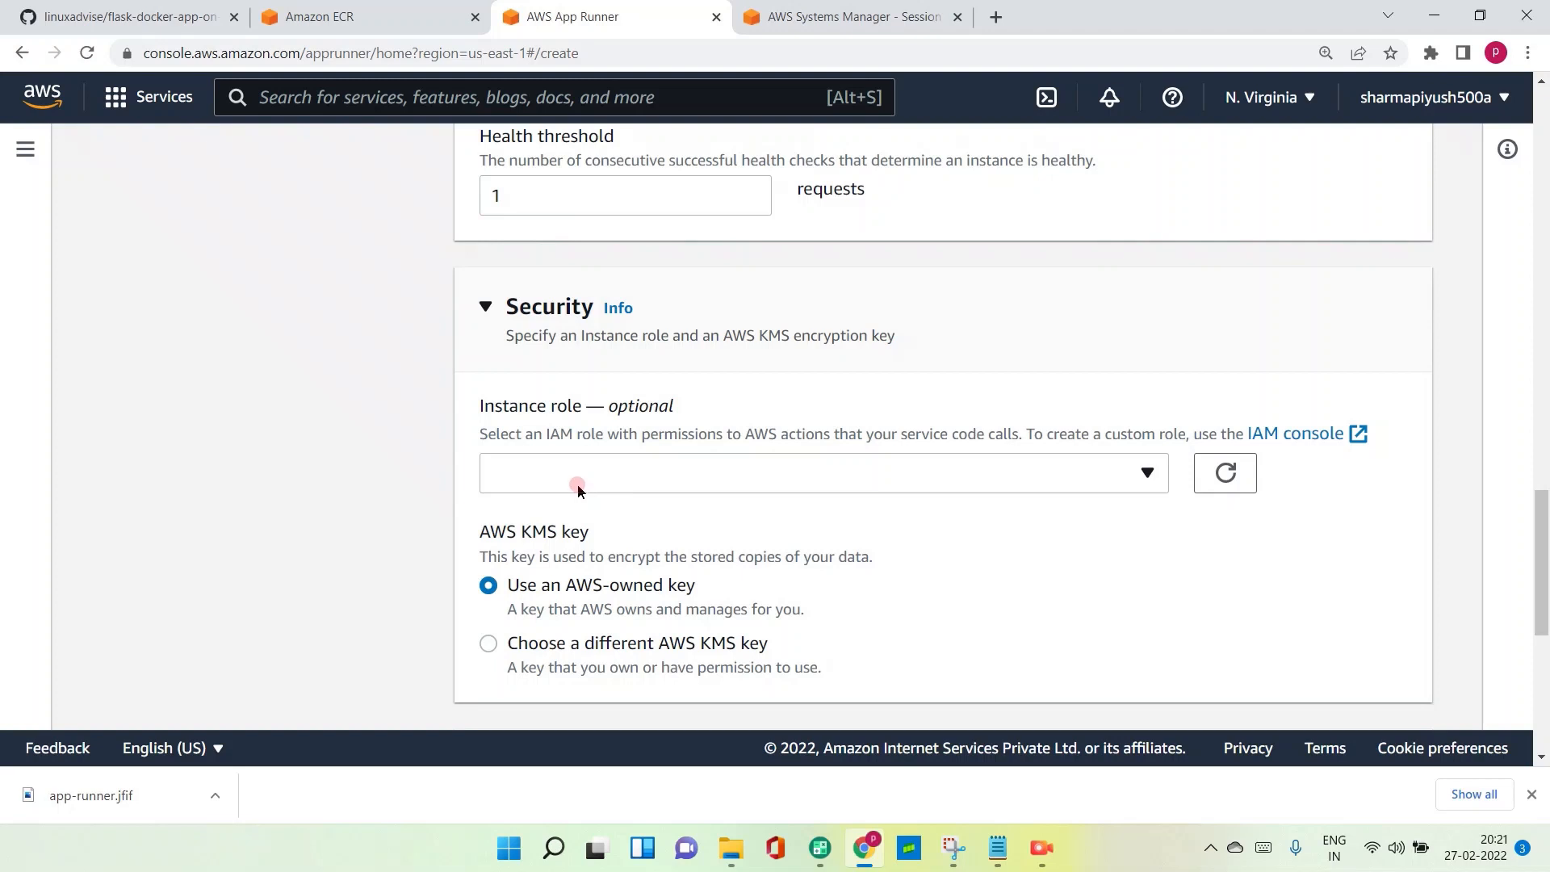
scroll(578, 490, "down", 3)
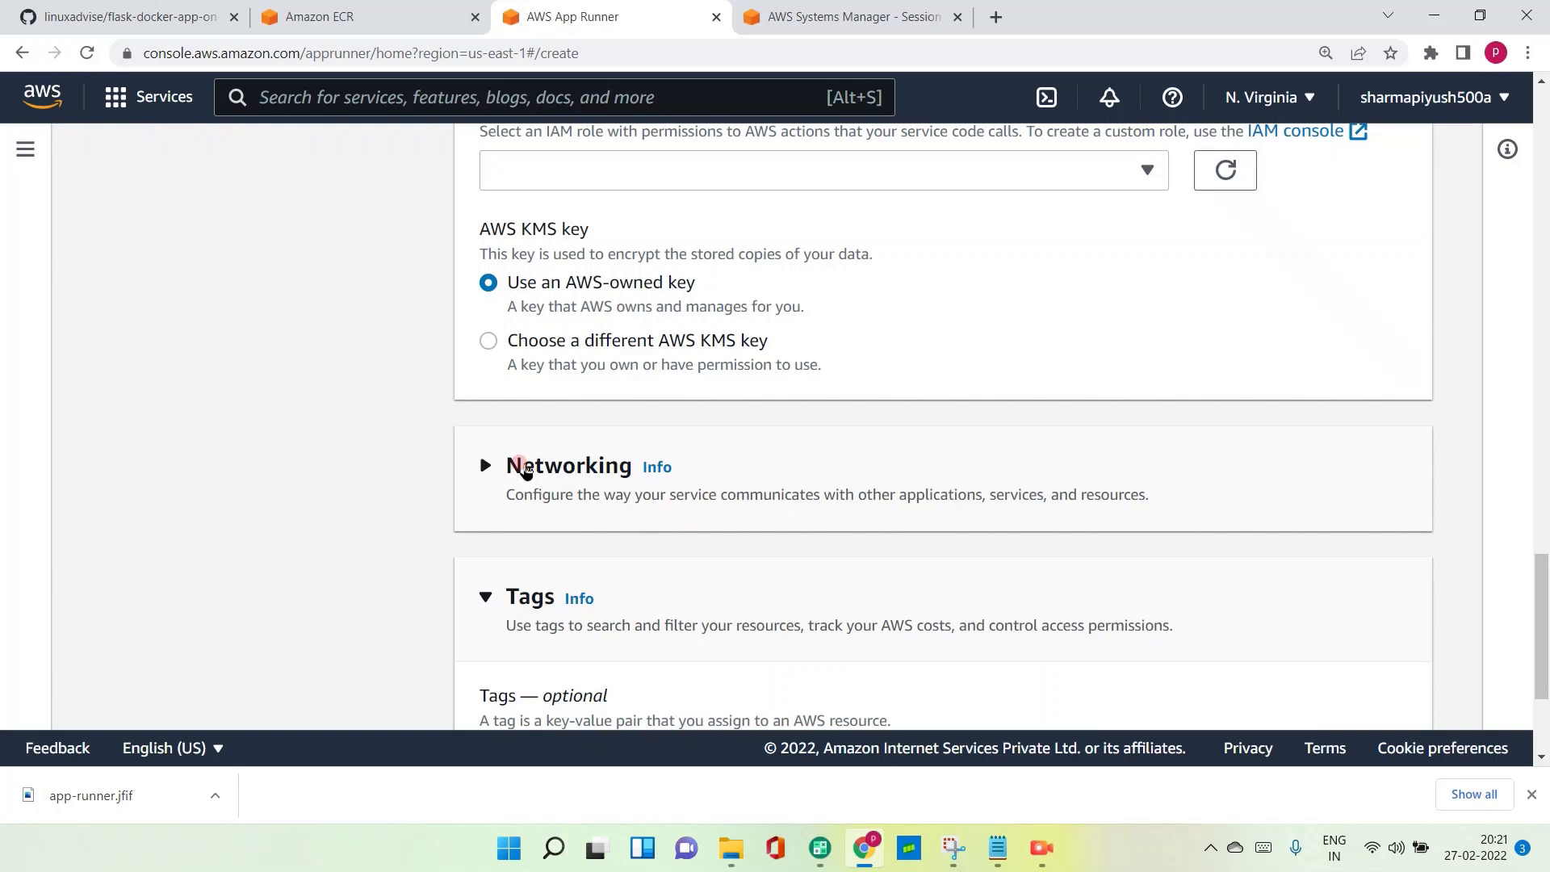
scroll(557, 482, "down", 3)
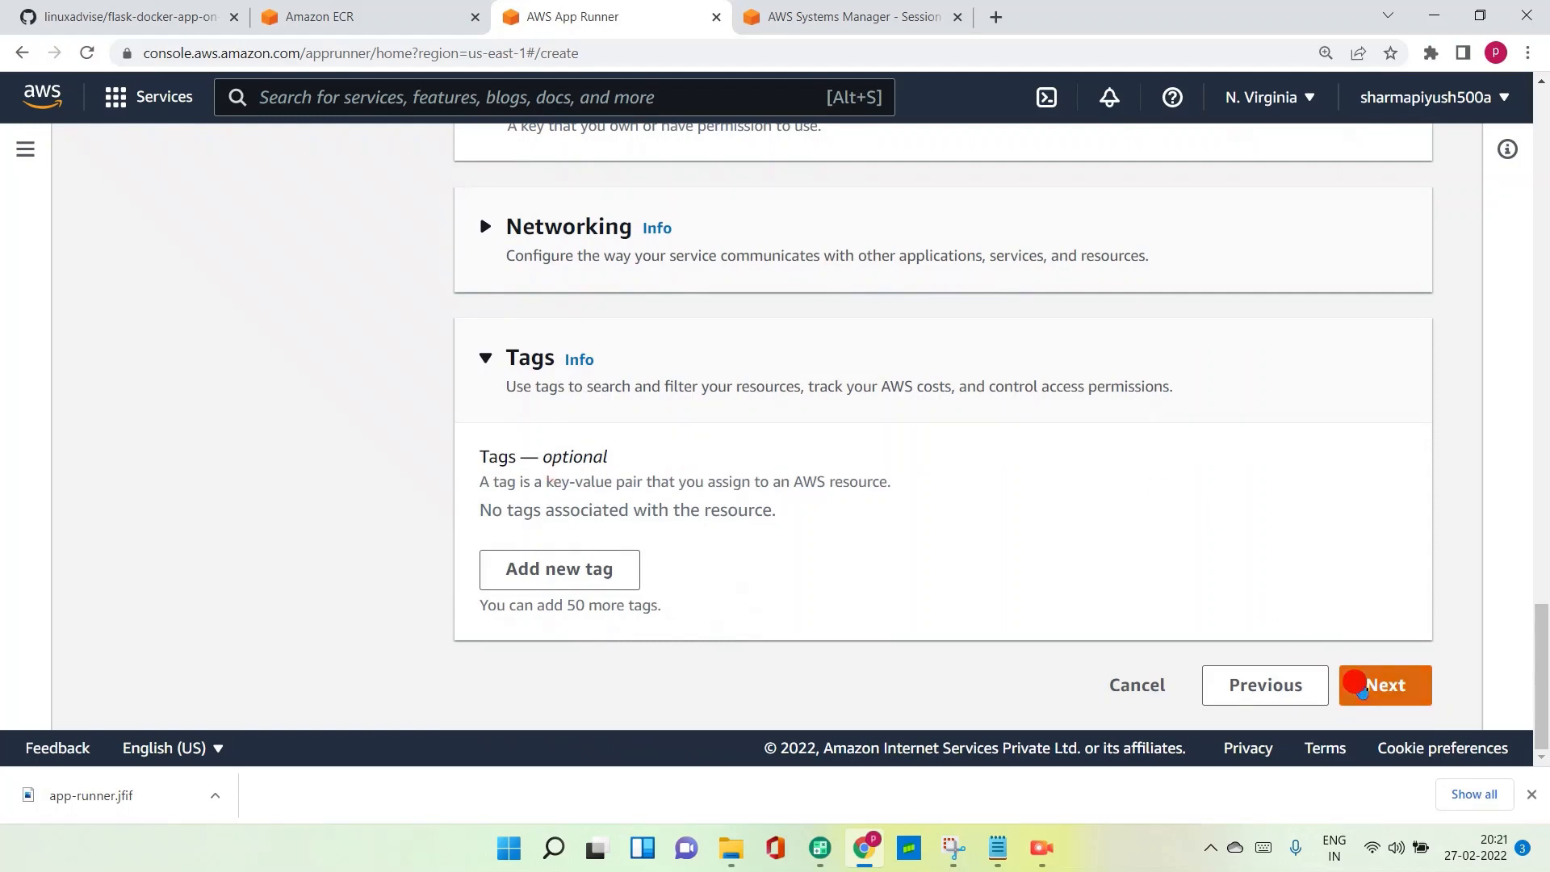
left_click(1353, 682)
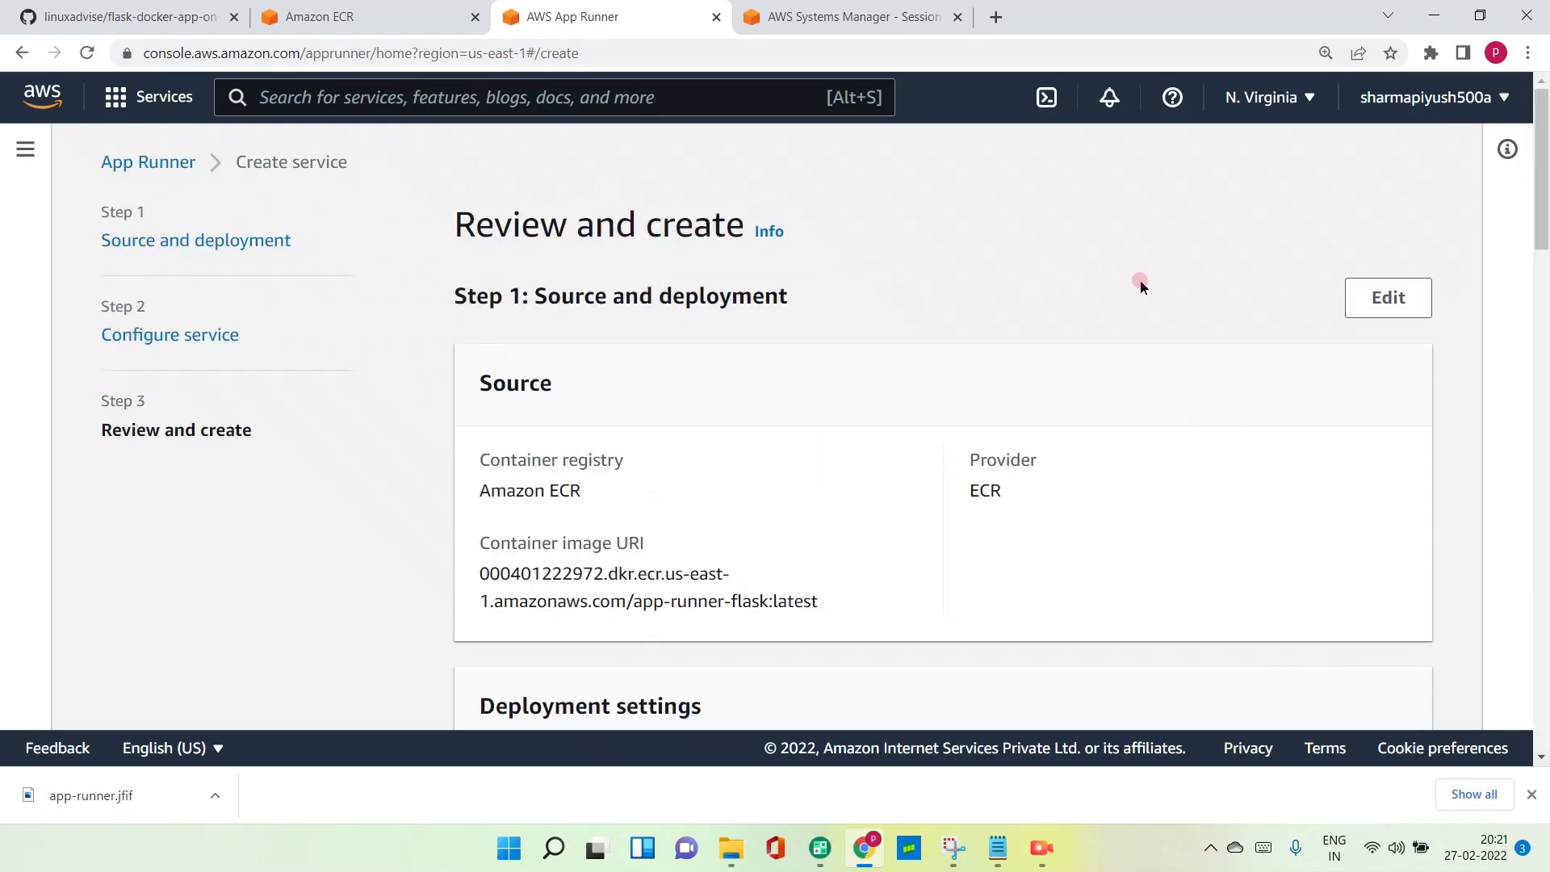
- Review the service configuration and try to create and deploy the service
scroll(1015, 303, "down", 12)
scroll(1015, 303, "down", 6)
scroll(1011, 294, "up", 9)
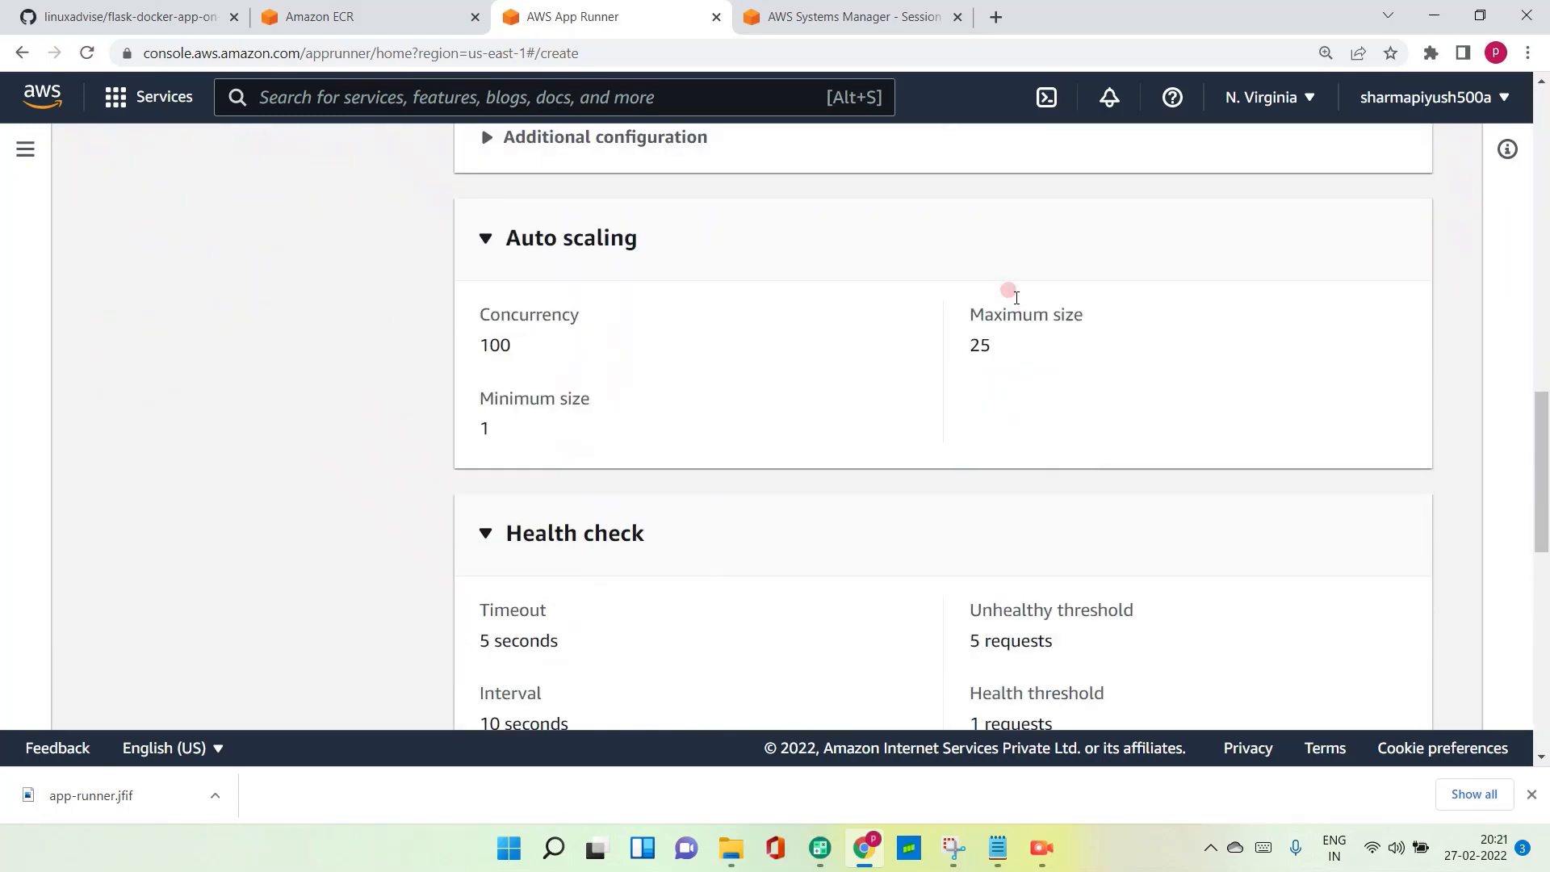
scroll(1010, 294, "down", 8)
scroll(1015, 298, "down", 5)
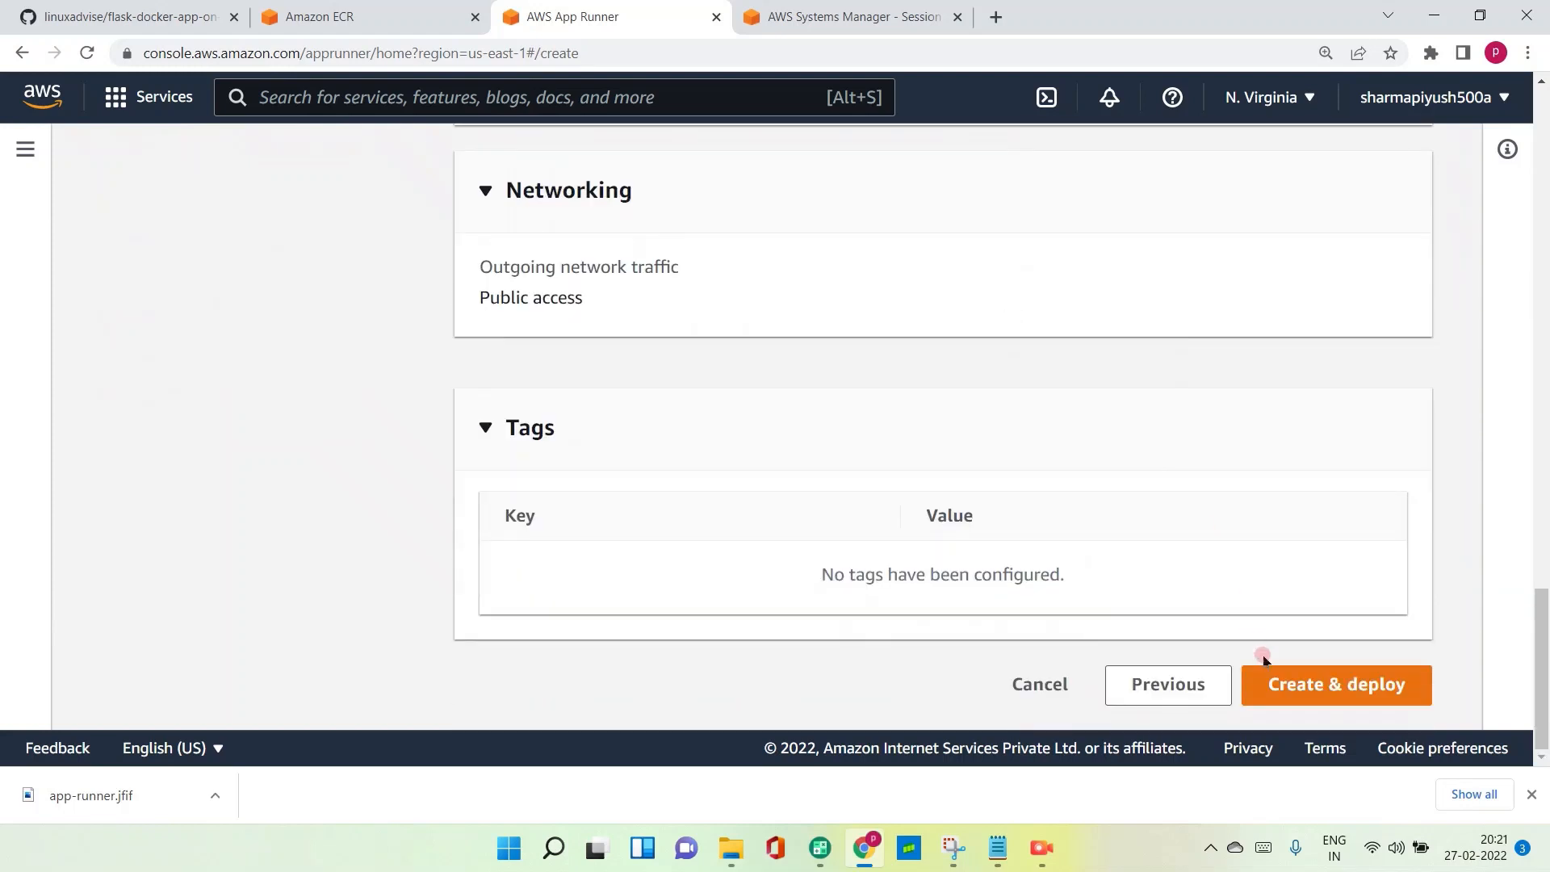
left_click(1299, 687)
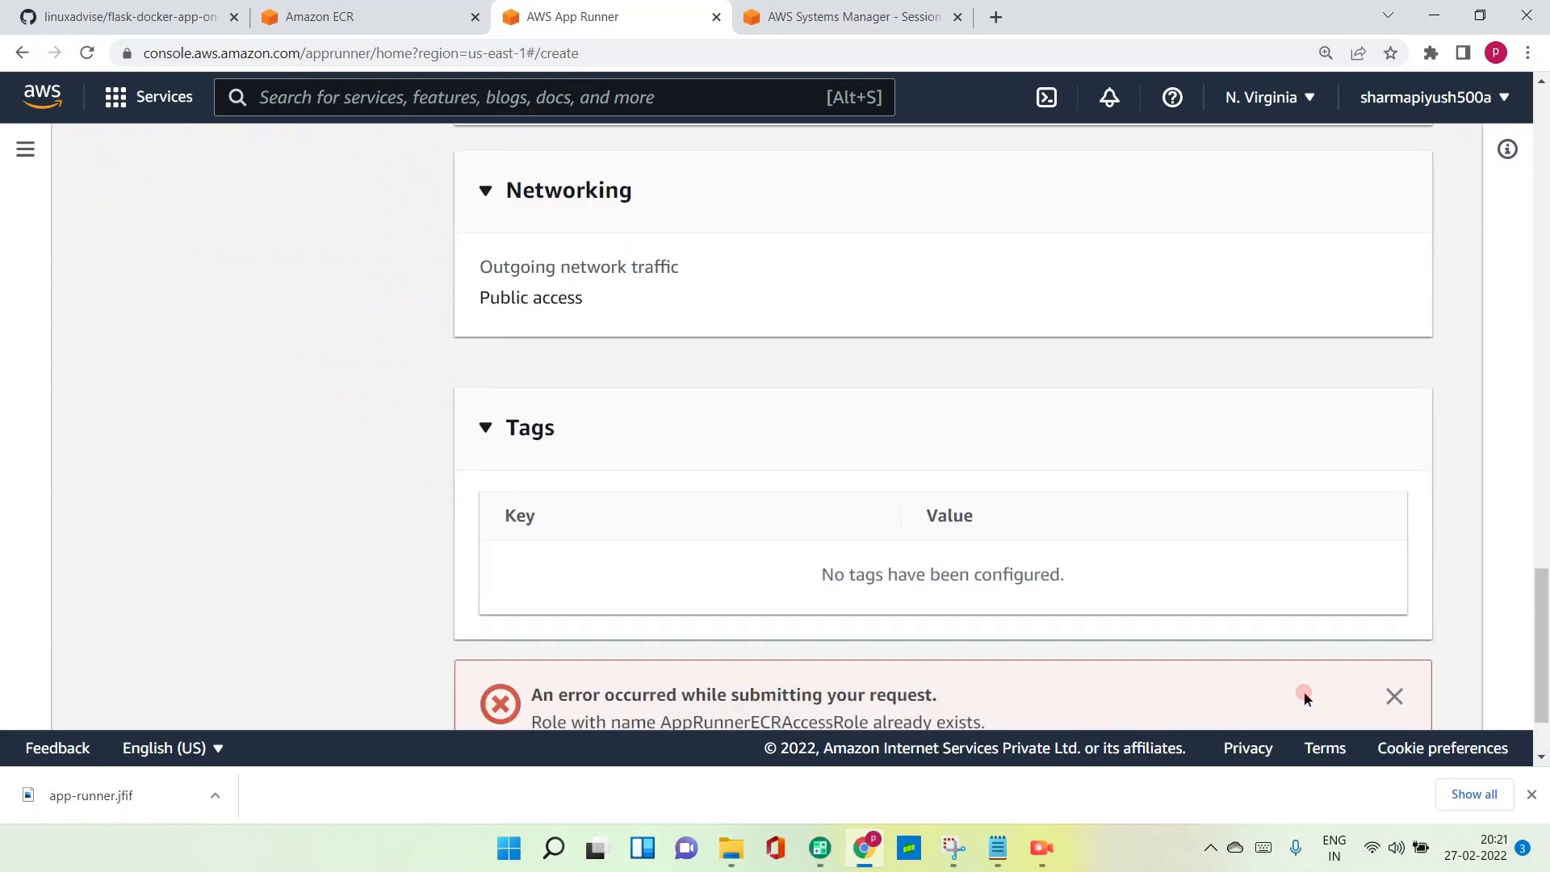
scroll(1171, 605, "down", 2)
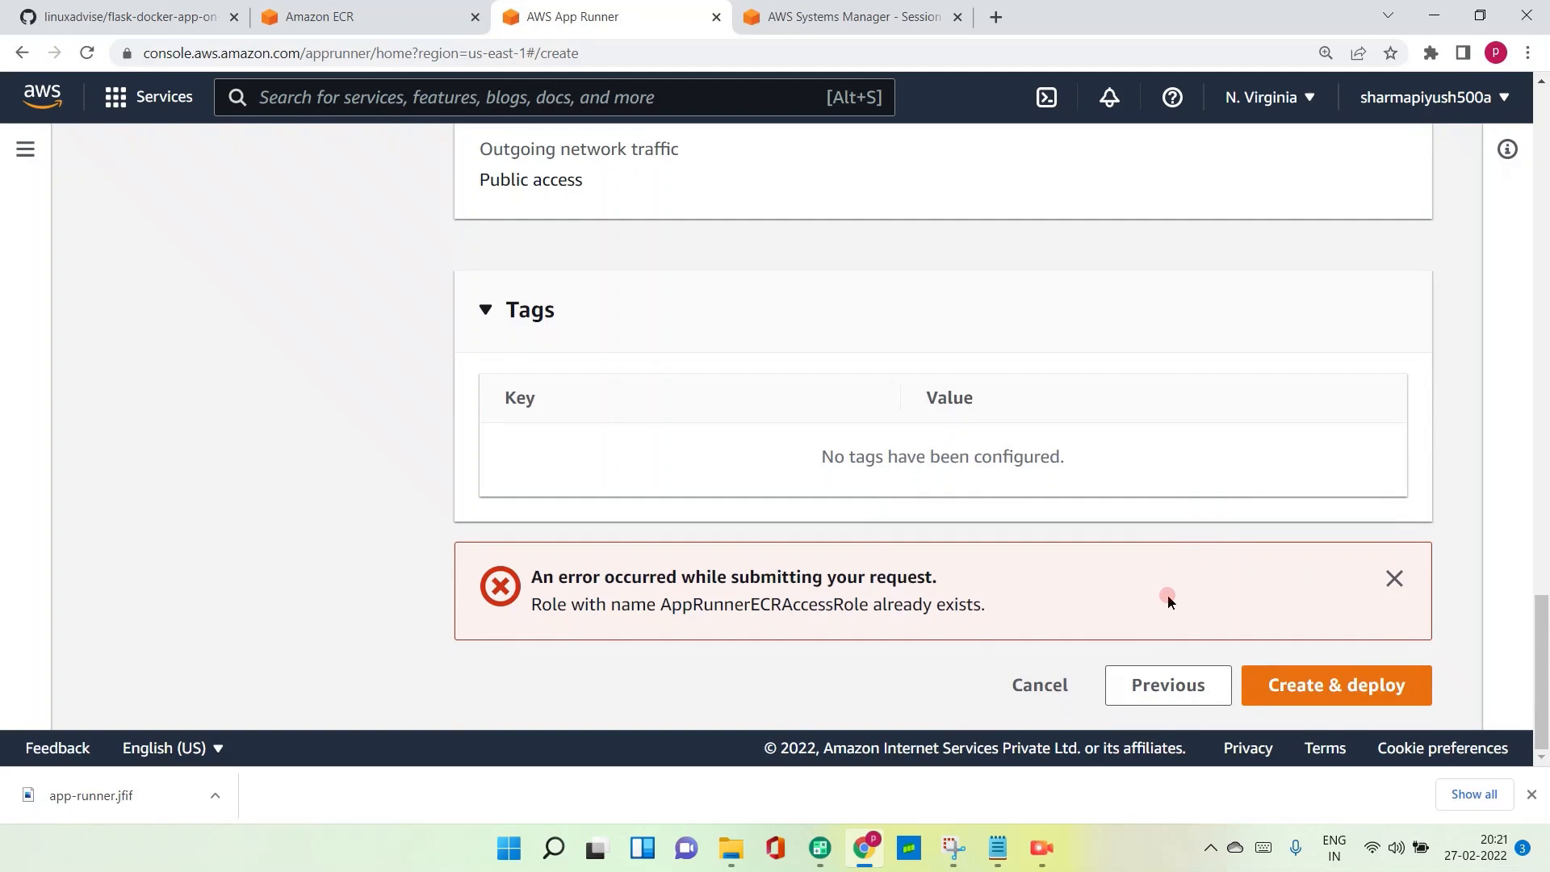
- Edit the source and deployment settings to name the new ECR service role AppRunnerECRAccessRole1, and return to service configuration
scroll(1164, 580, "up", 15)
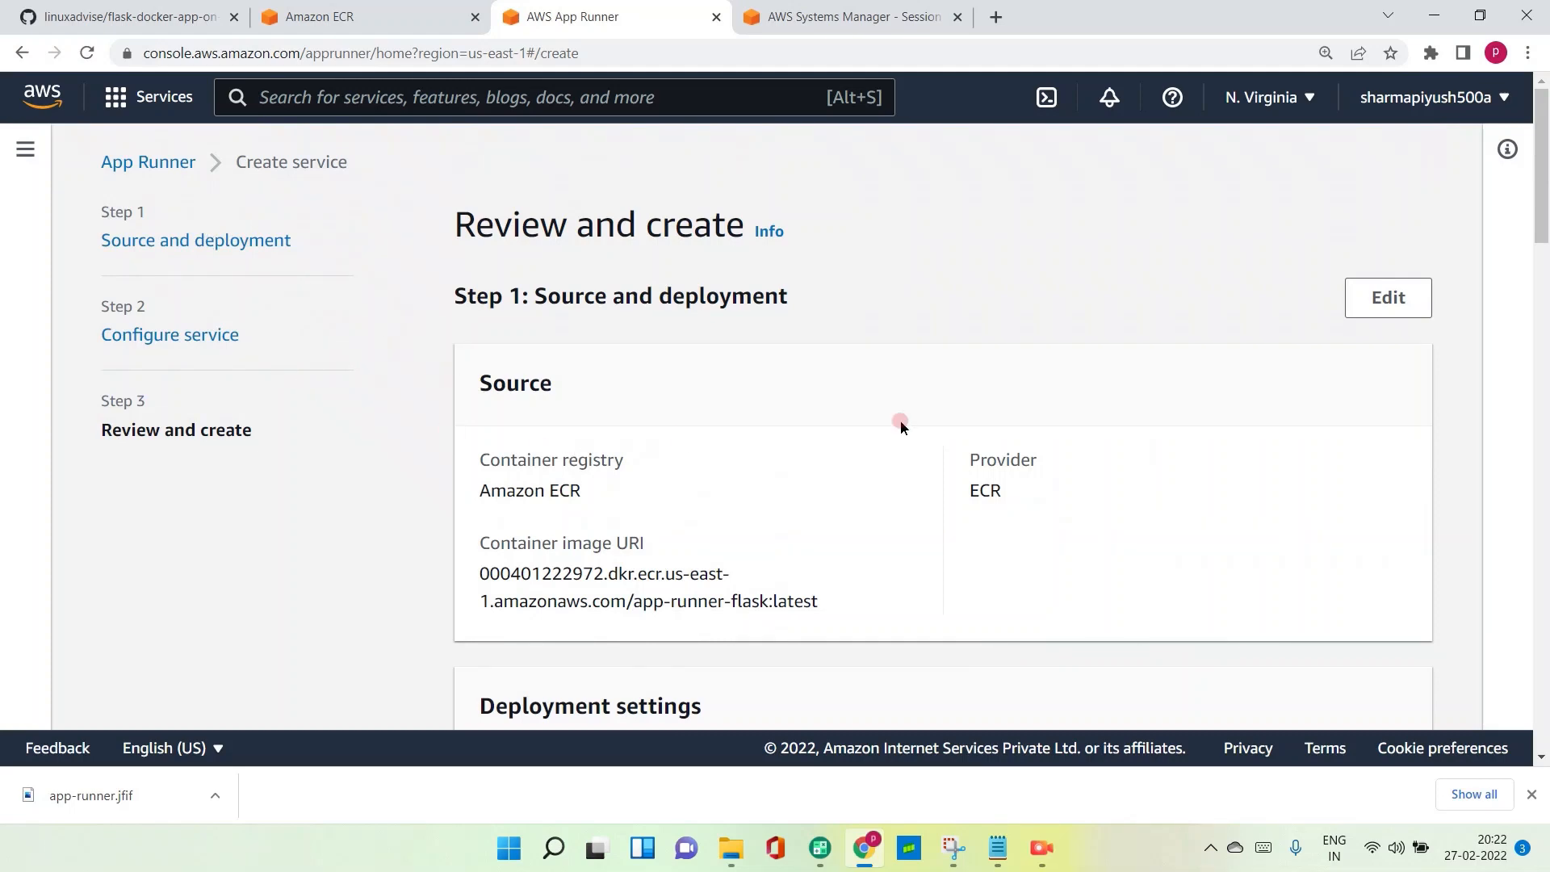
left_click(1379, 308)
scroll(839, 363, "down", 7)
scroll(779, 390, "down", 3)
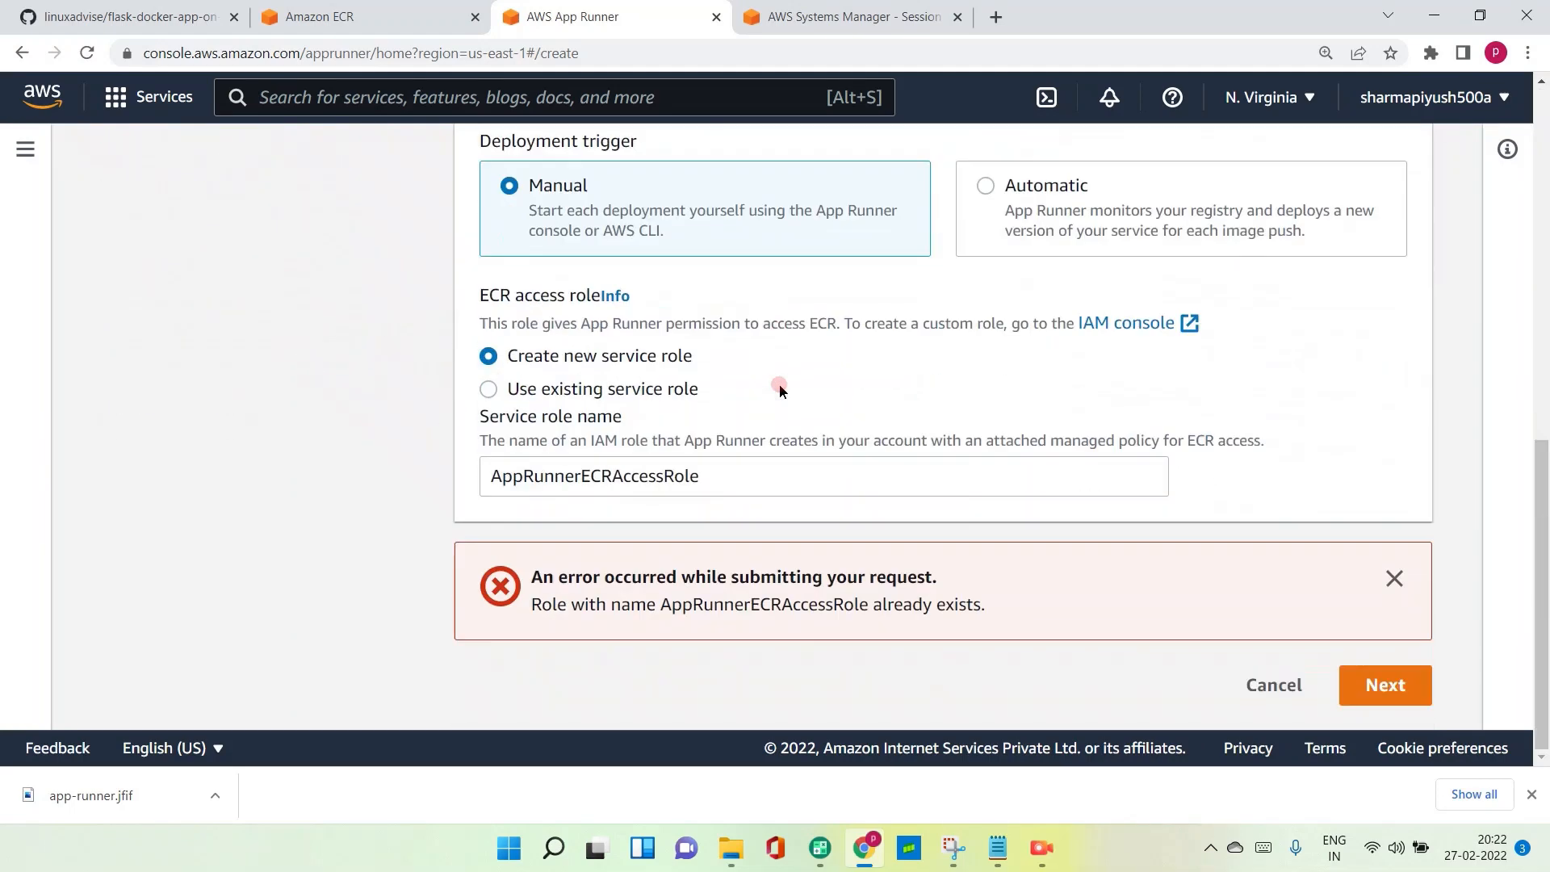
left_click(715, 464)
type("1")
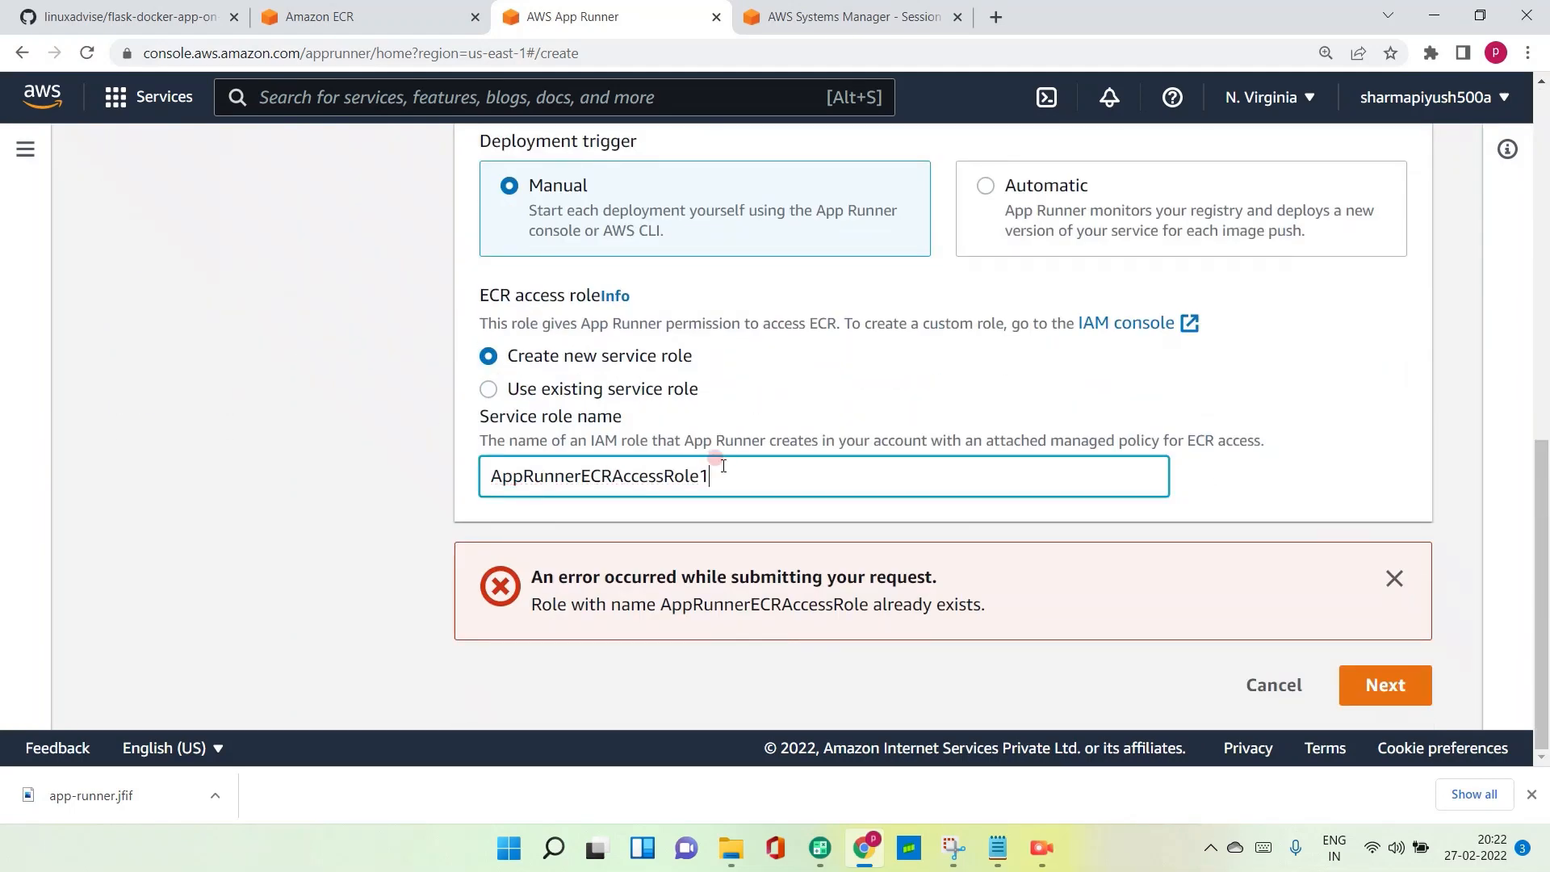
left_click(1358, 684)
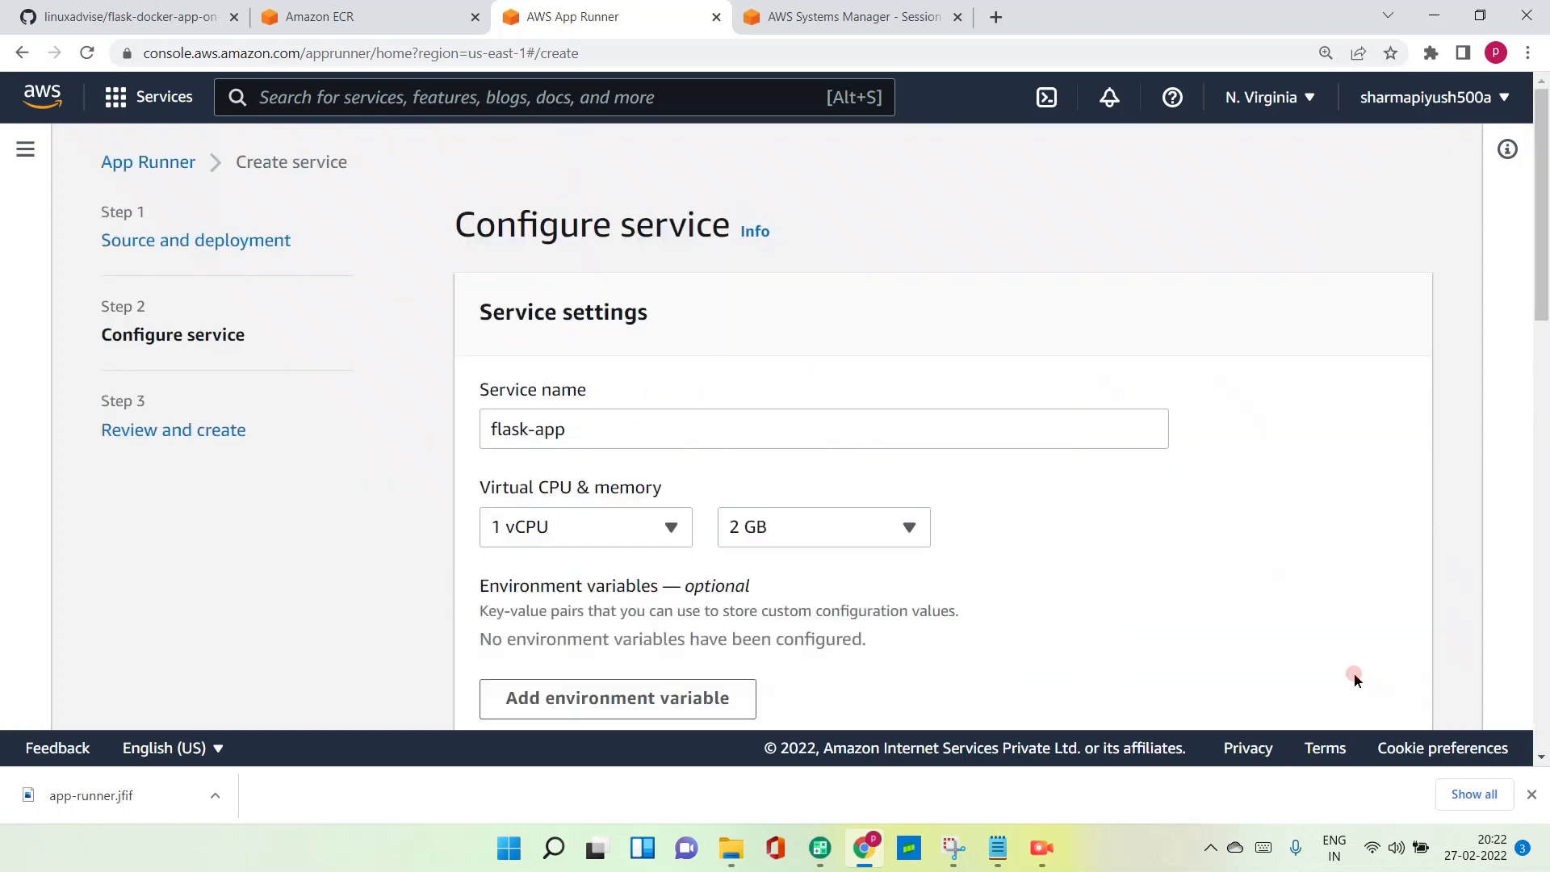
- Keep the existing service configuration, create and deploy the service from the review step, and dismiss the old error message
scroll(1003, 512, "down", 15)
left_click(1385, 685)
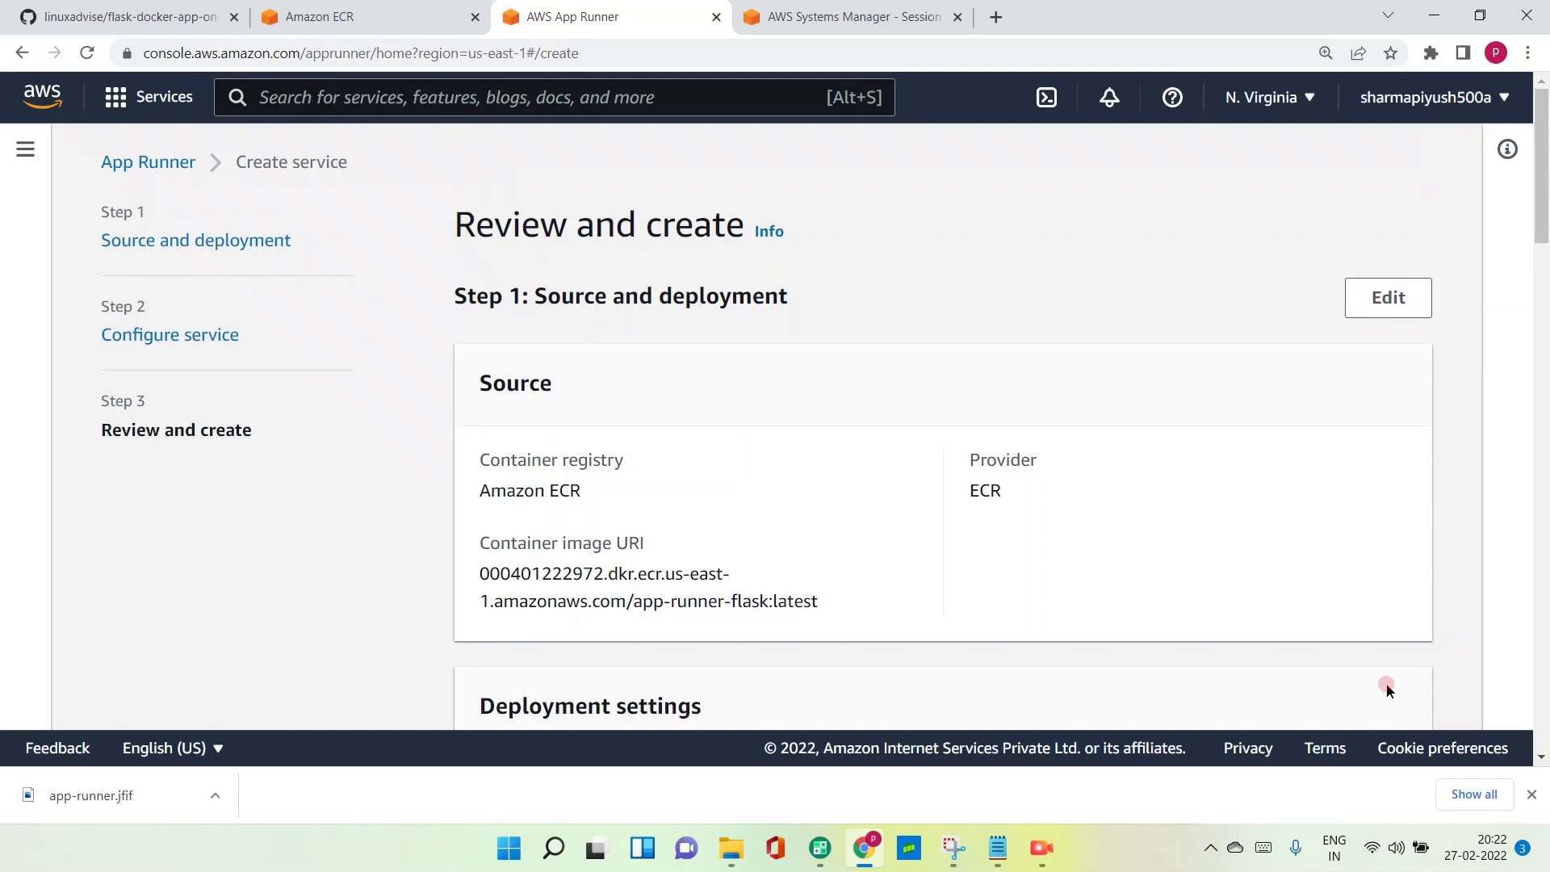
scroll(1121, 449, "down", 15)
scroll(1120, 452, "down", 7)
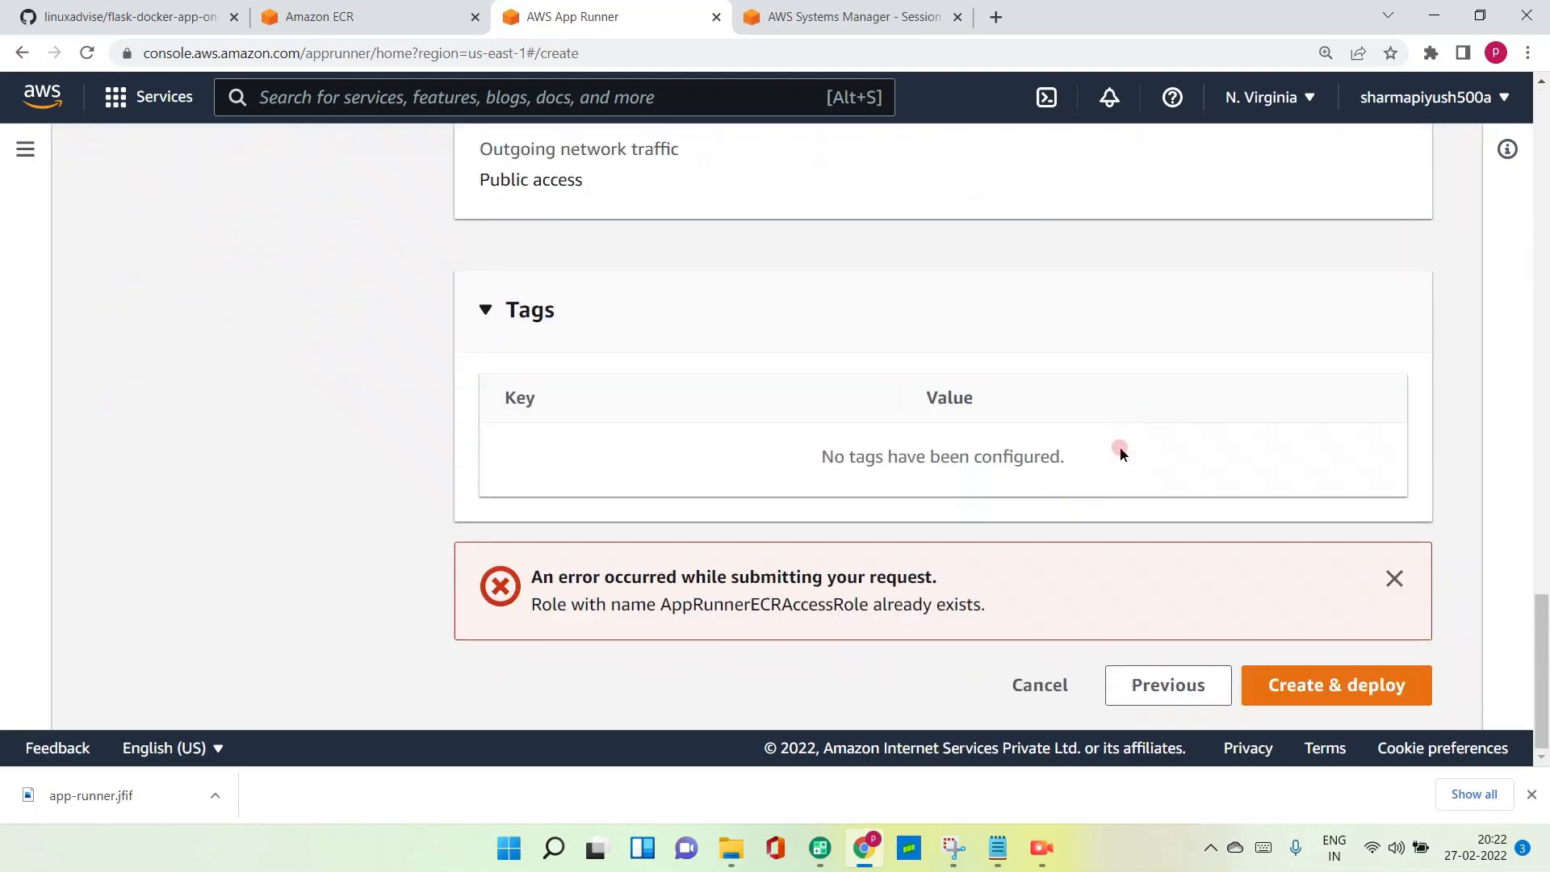
left_click(1373, 694)
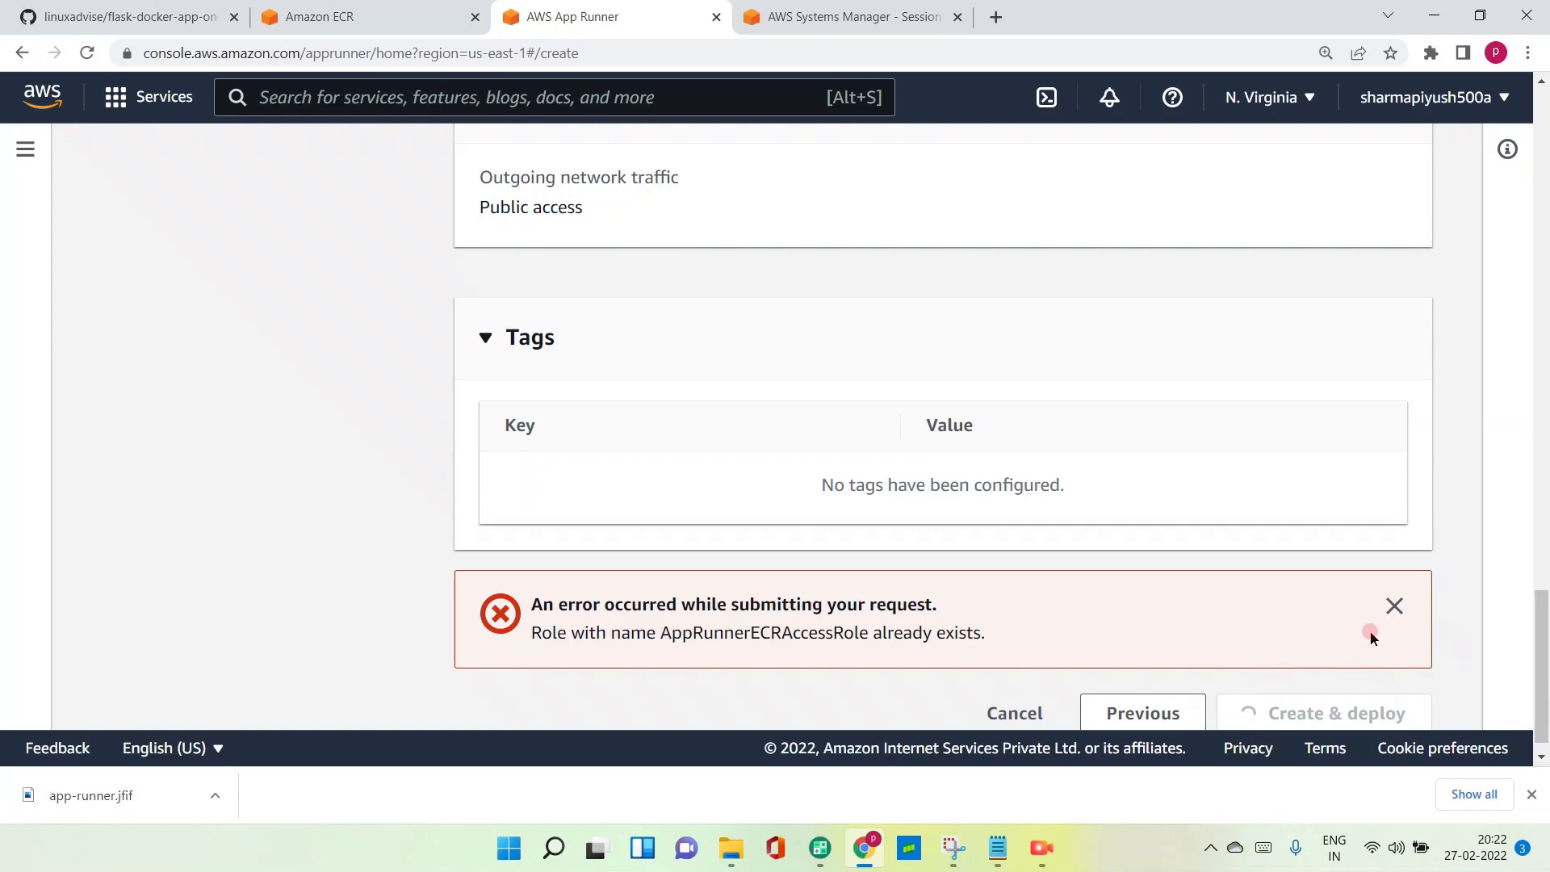
left_click(1393, 612)
scroll(1214, 578, "up", 3)
scroll(1214, 578, "down", 3)
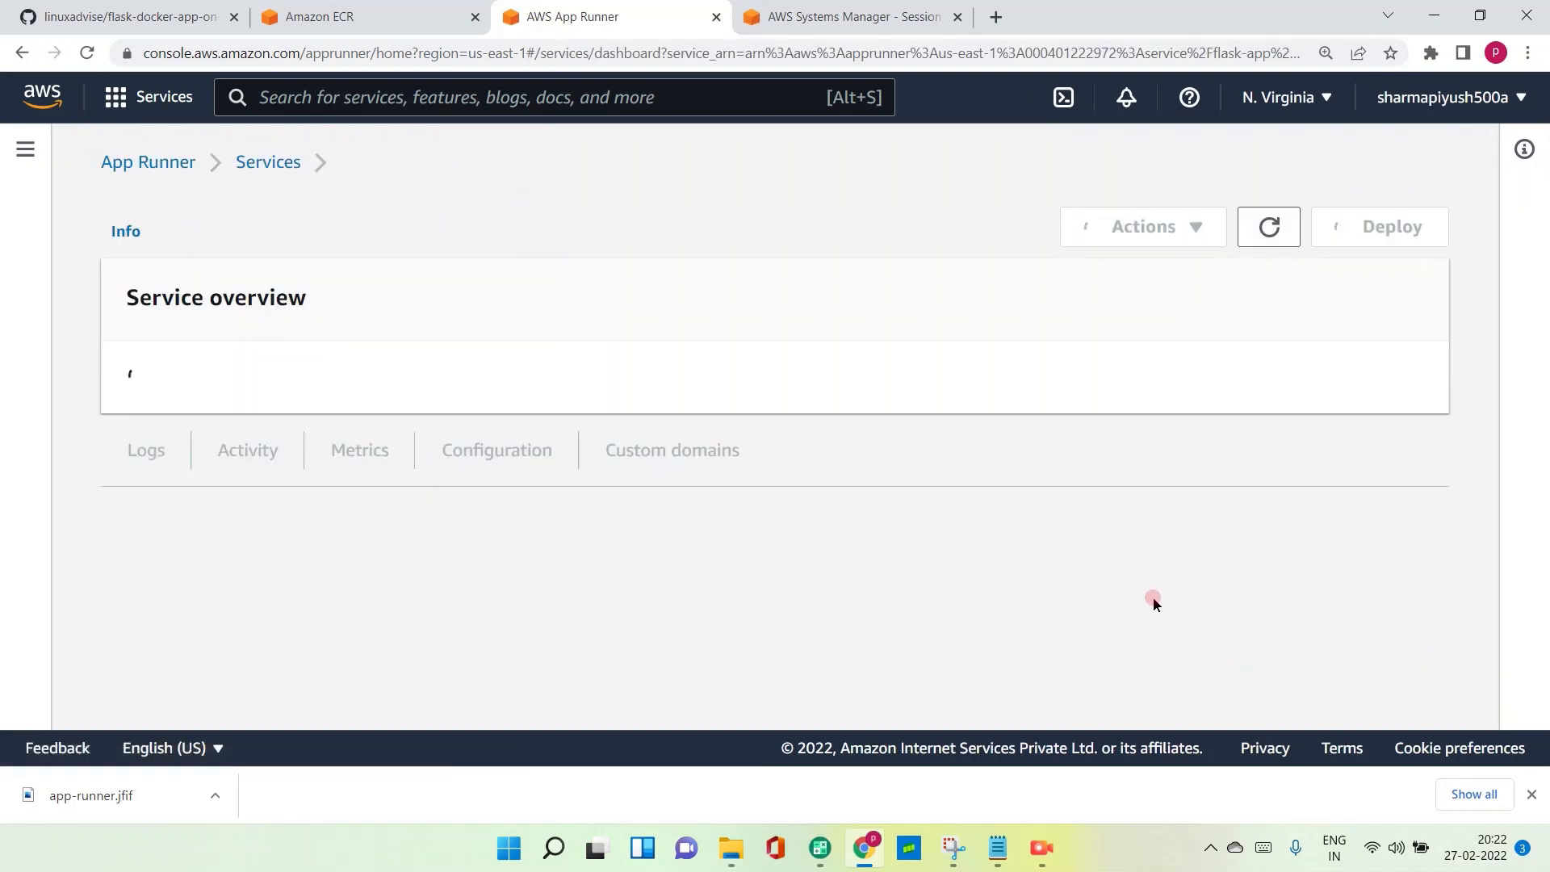
- Check the flask-app service's status, deployment logs and application logs on its service page
scroll(920, 470, "down", 2)
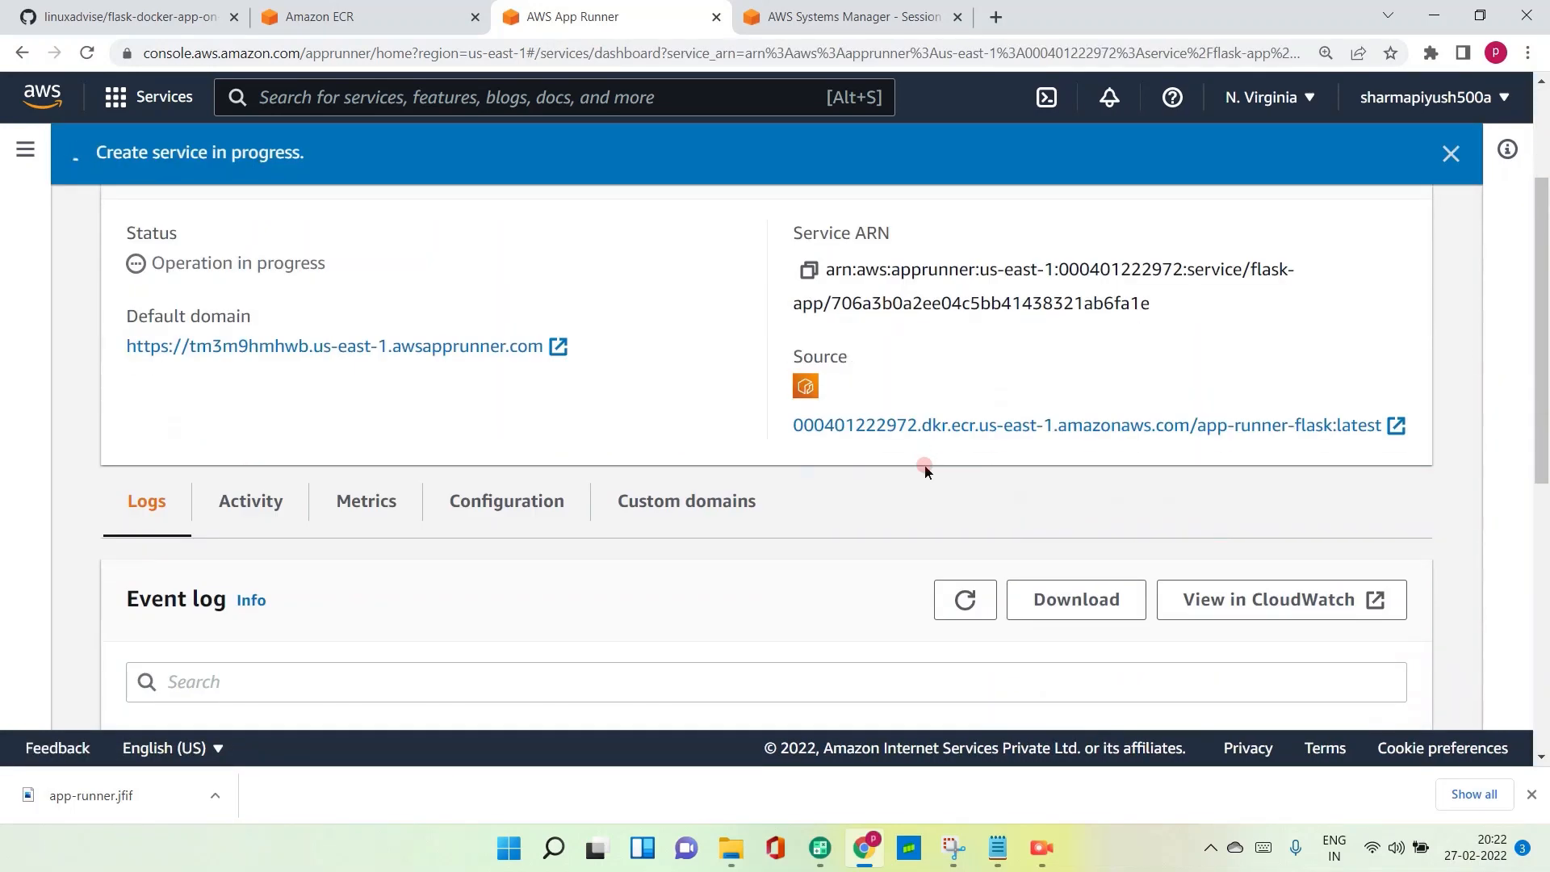
scroll(861, 470, "down", 1)
scroll(861, 471, "down", 5)
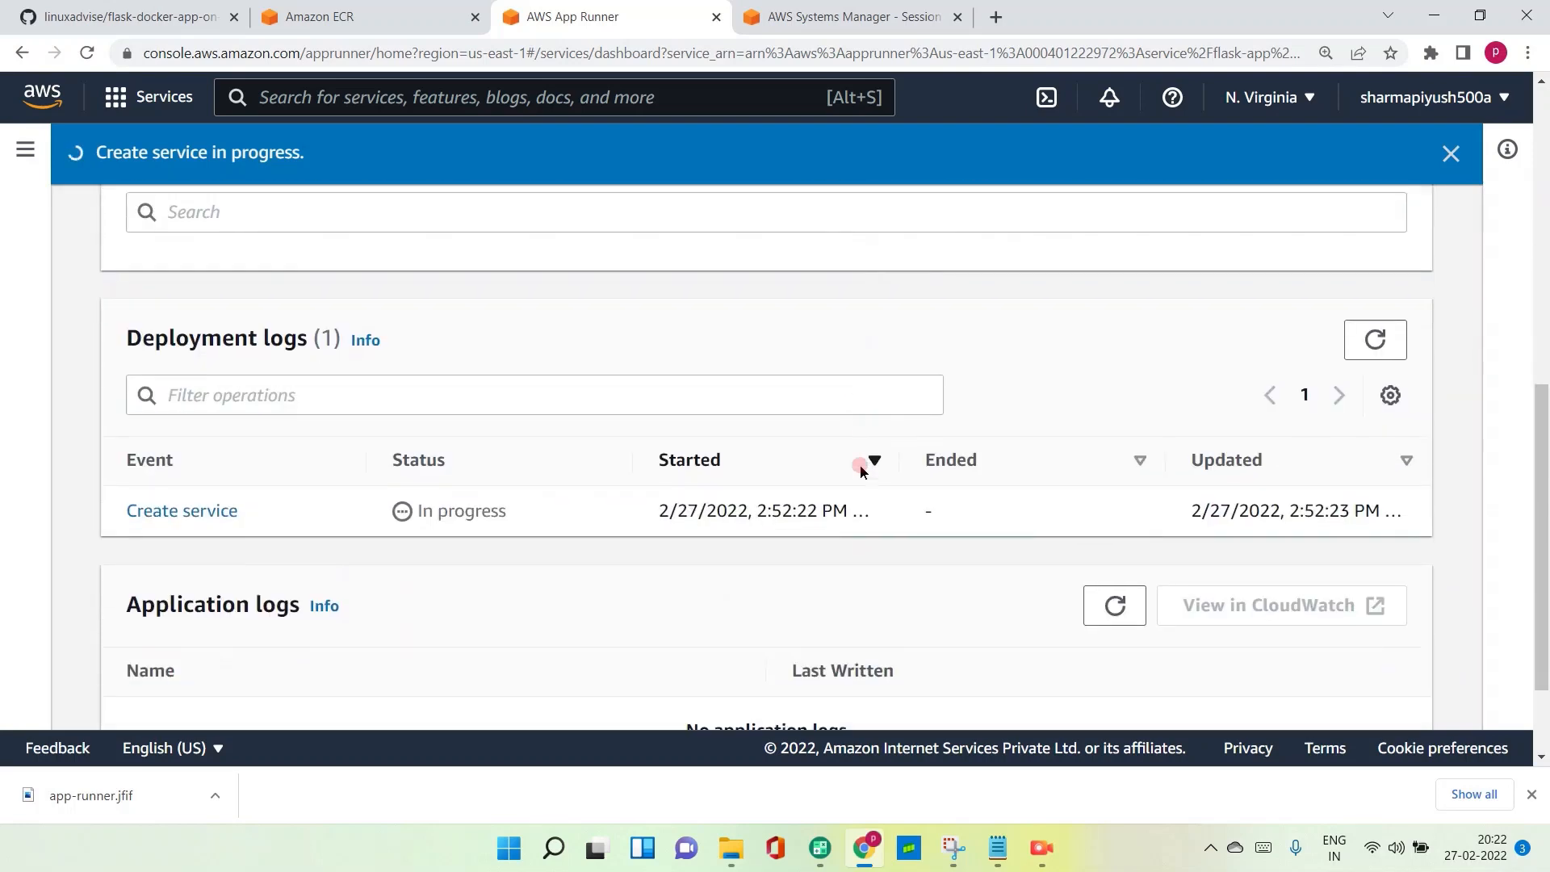
scroll(861, 466, "up", 5)
scroll(861, 466, "down", 2)
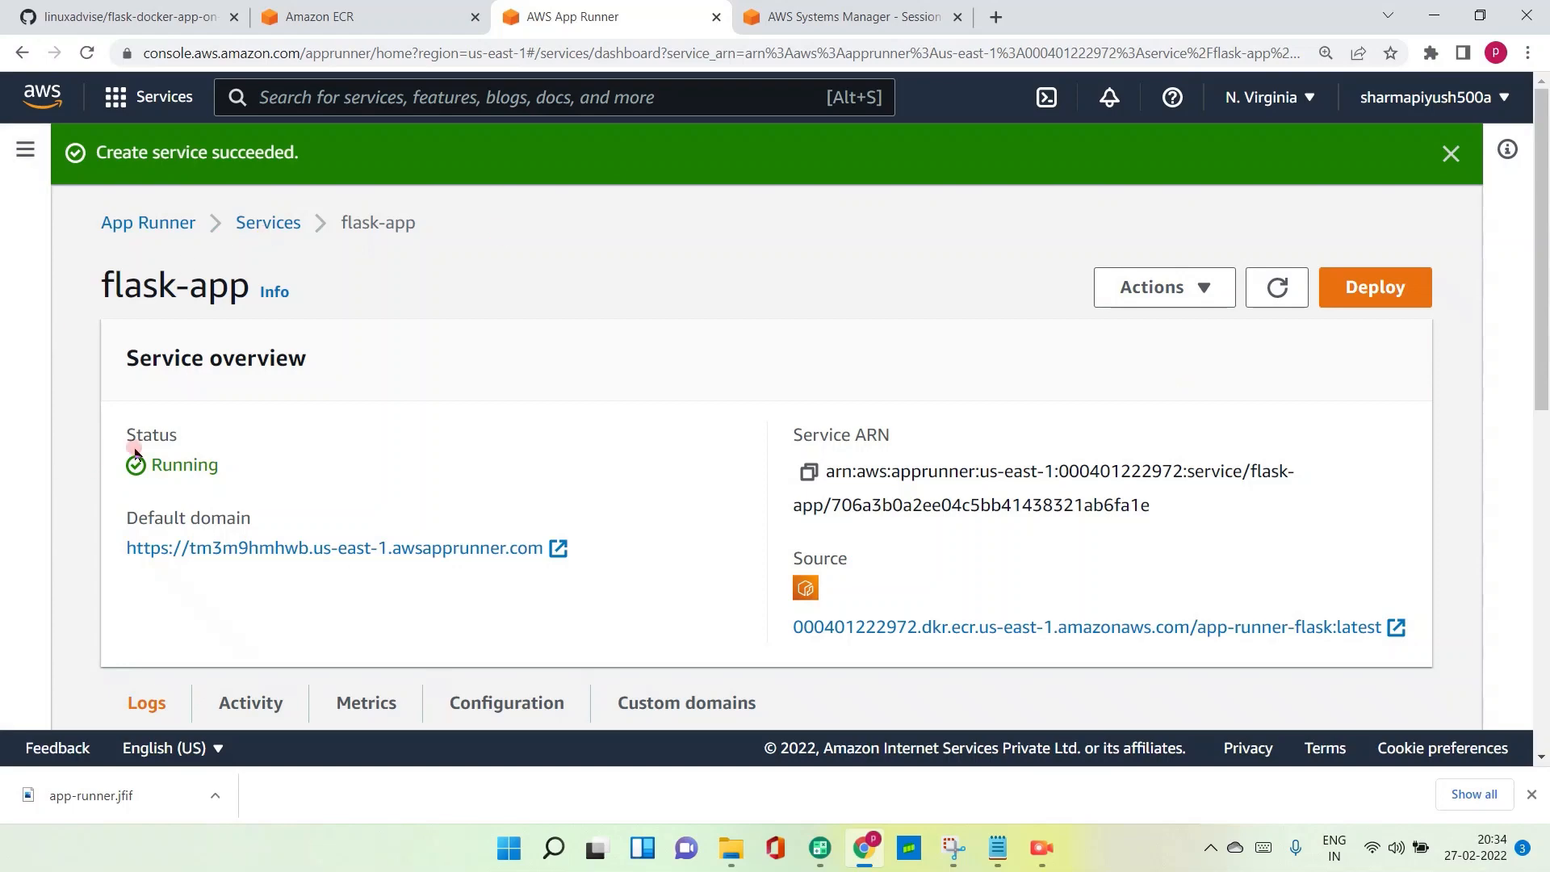
scroll(145, 452, "down", 8)
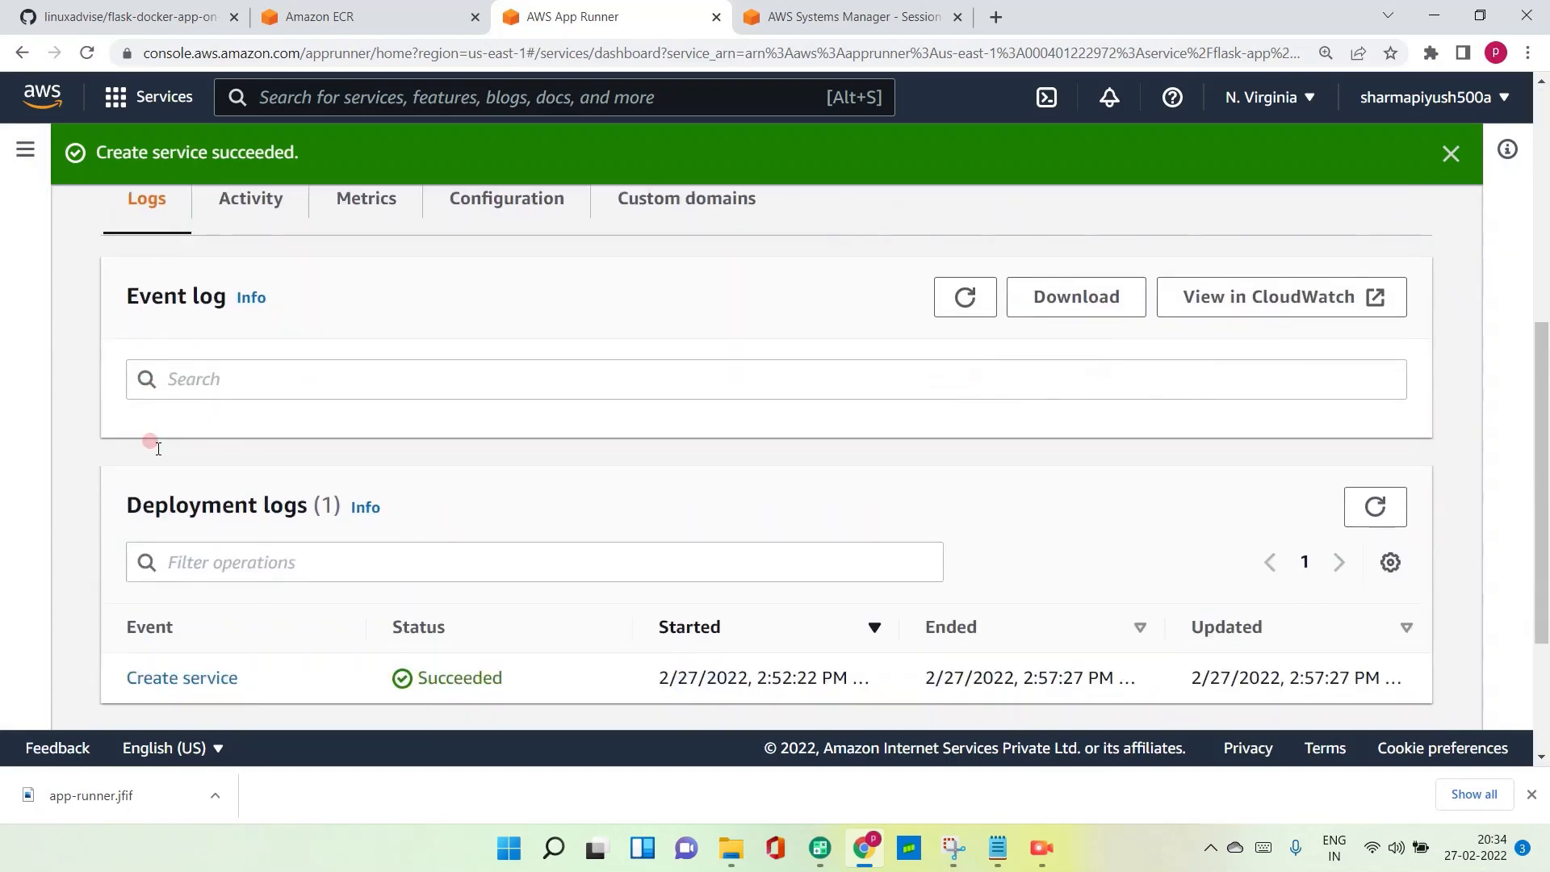
scroll(509, 496, "up", 5)
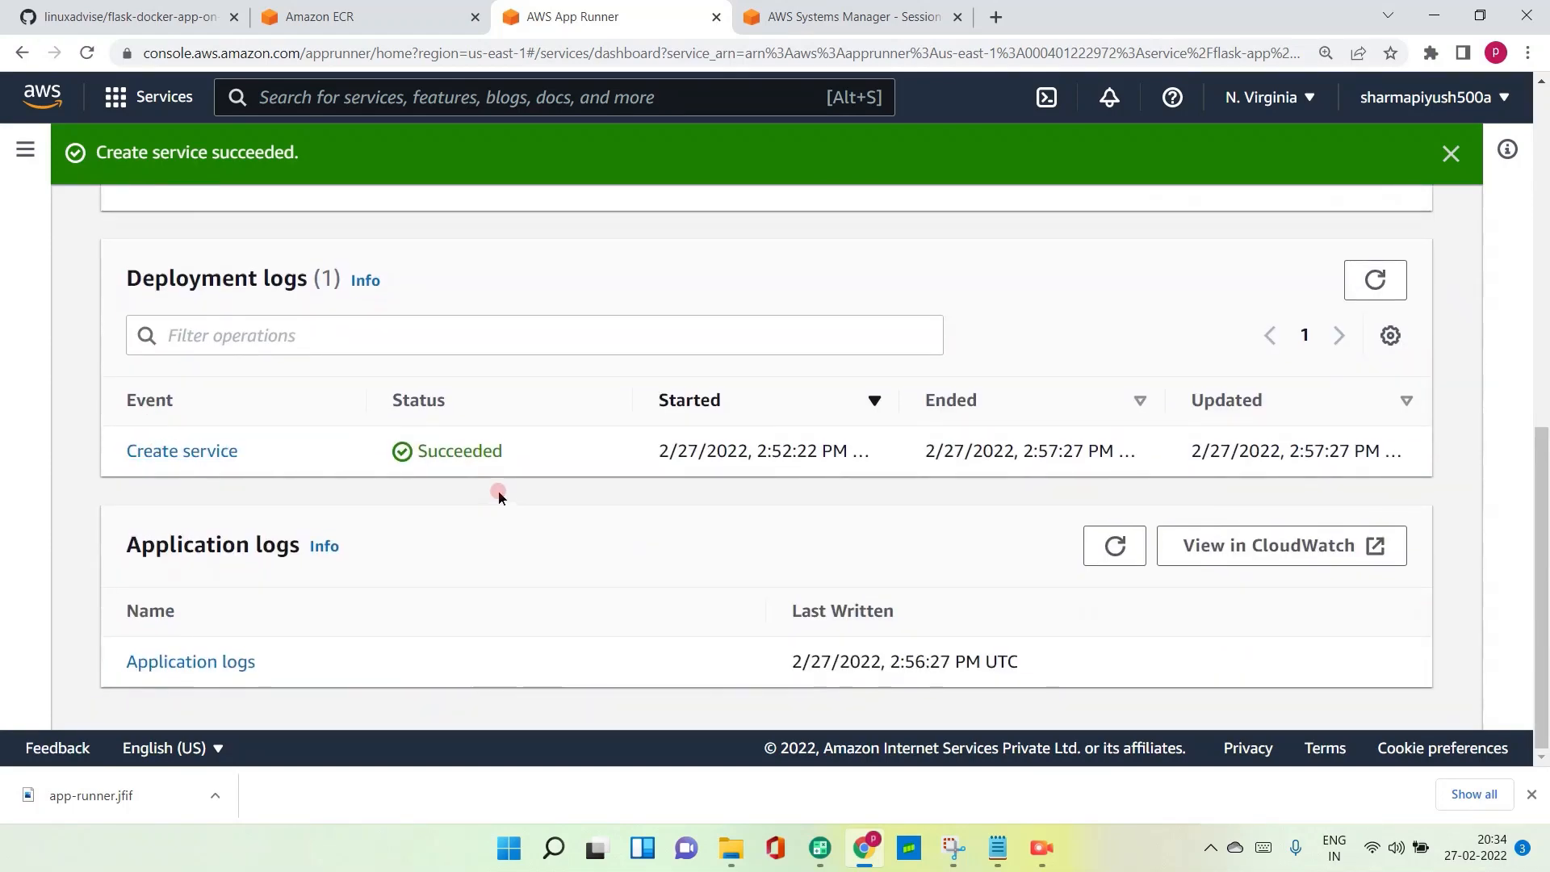
scroll(499, 496, "up", 1)
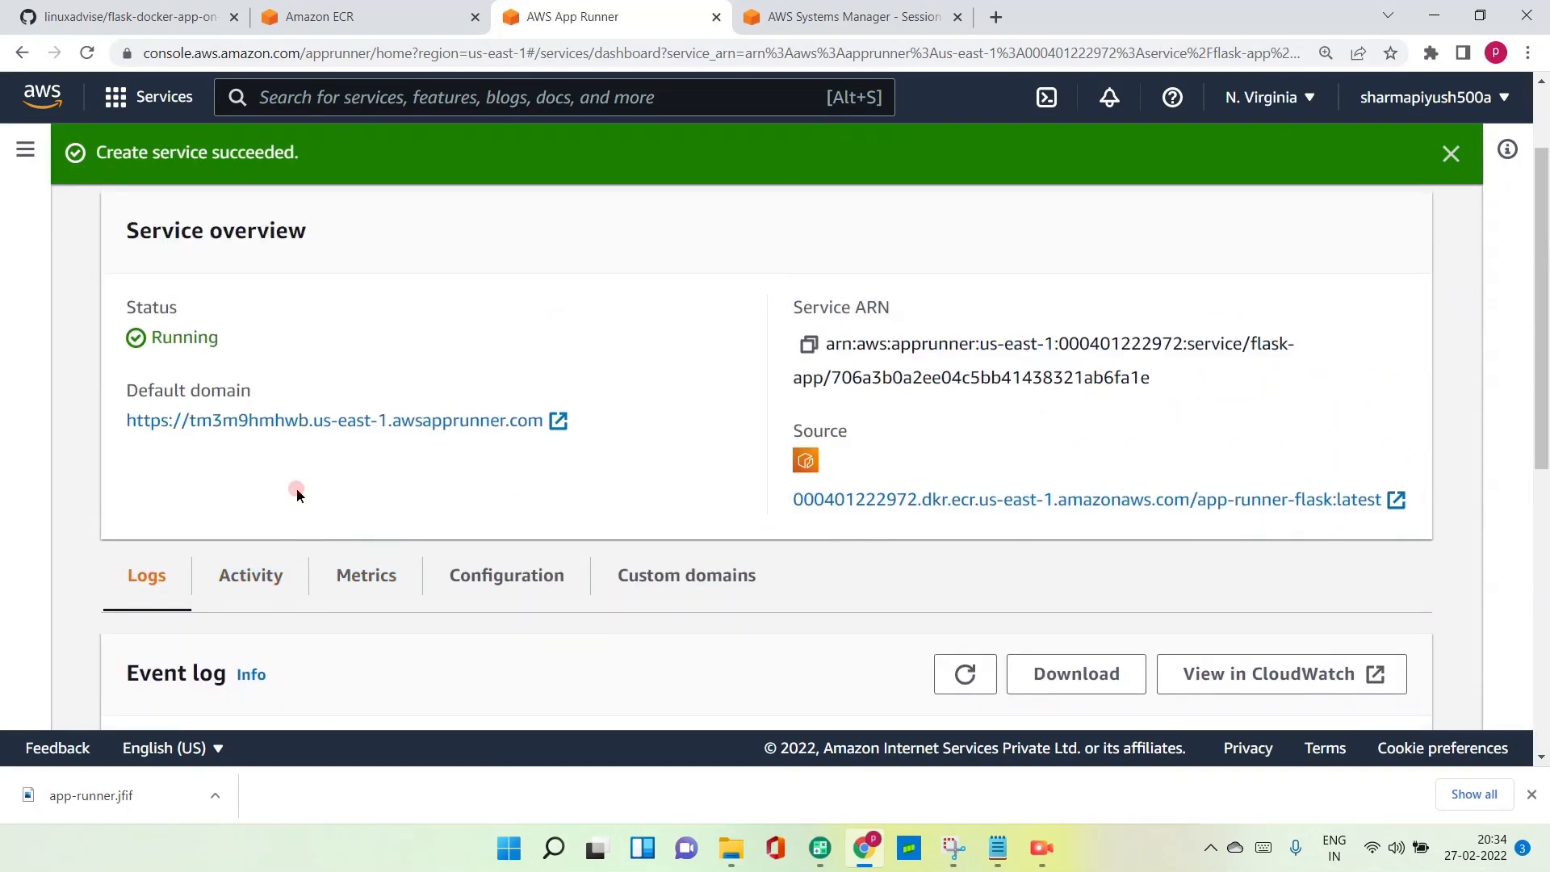
- Open the flask-app service's default domain in a new browser tab and view the deployed app
right_click(145, 428)
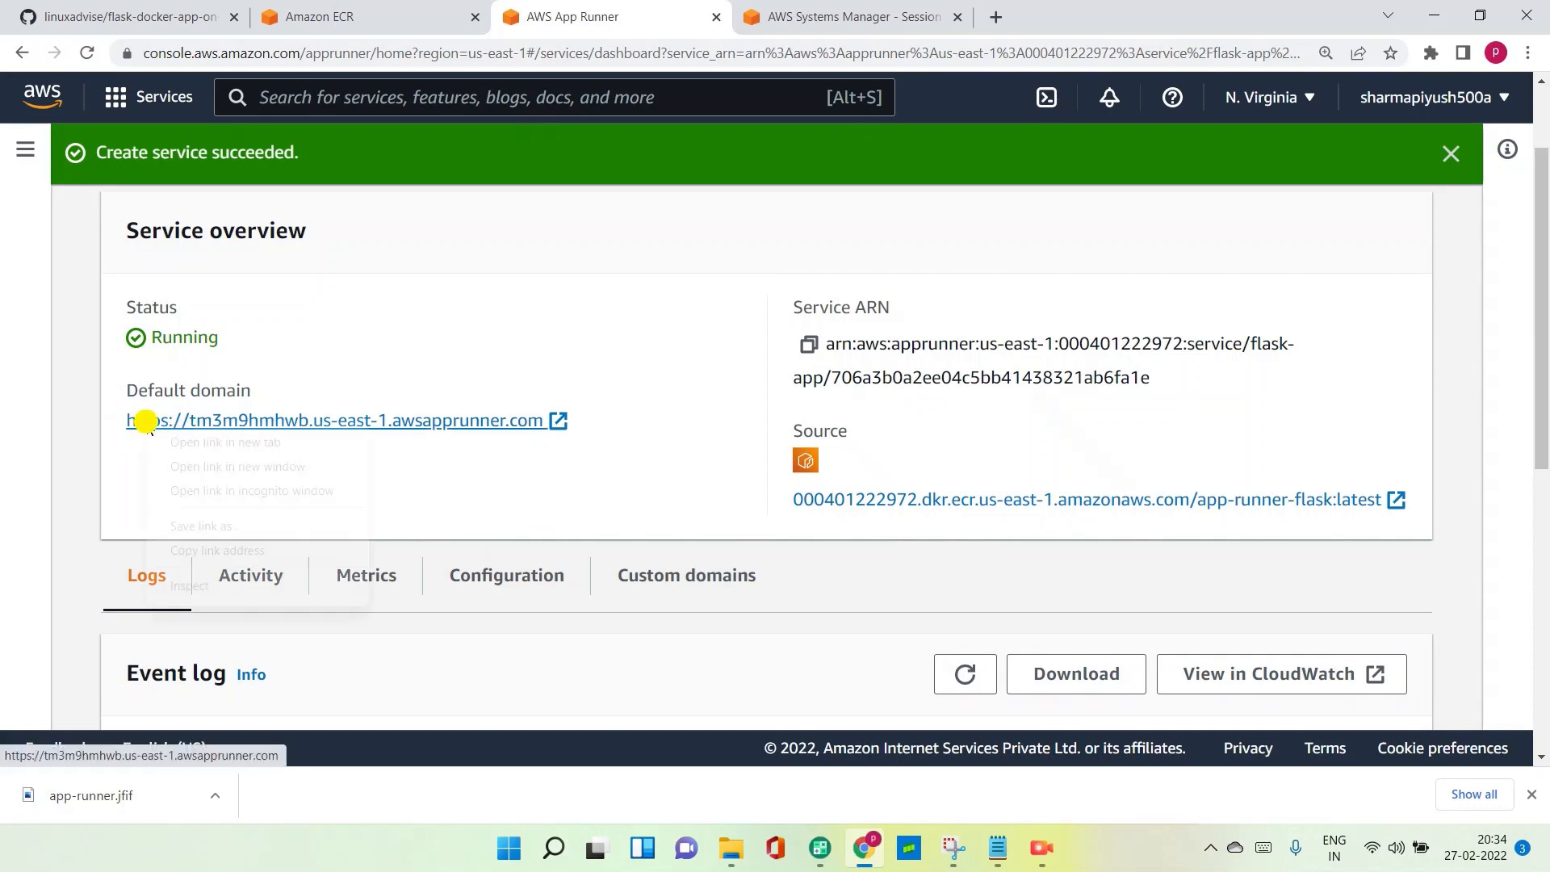
left_click(179, 441)
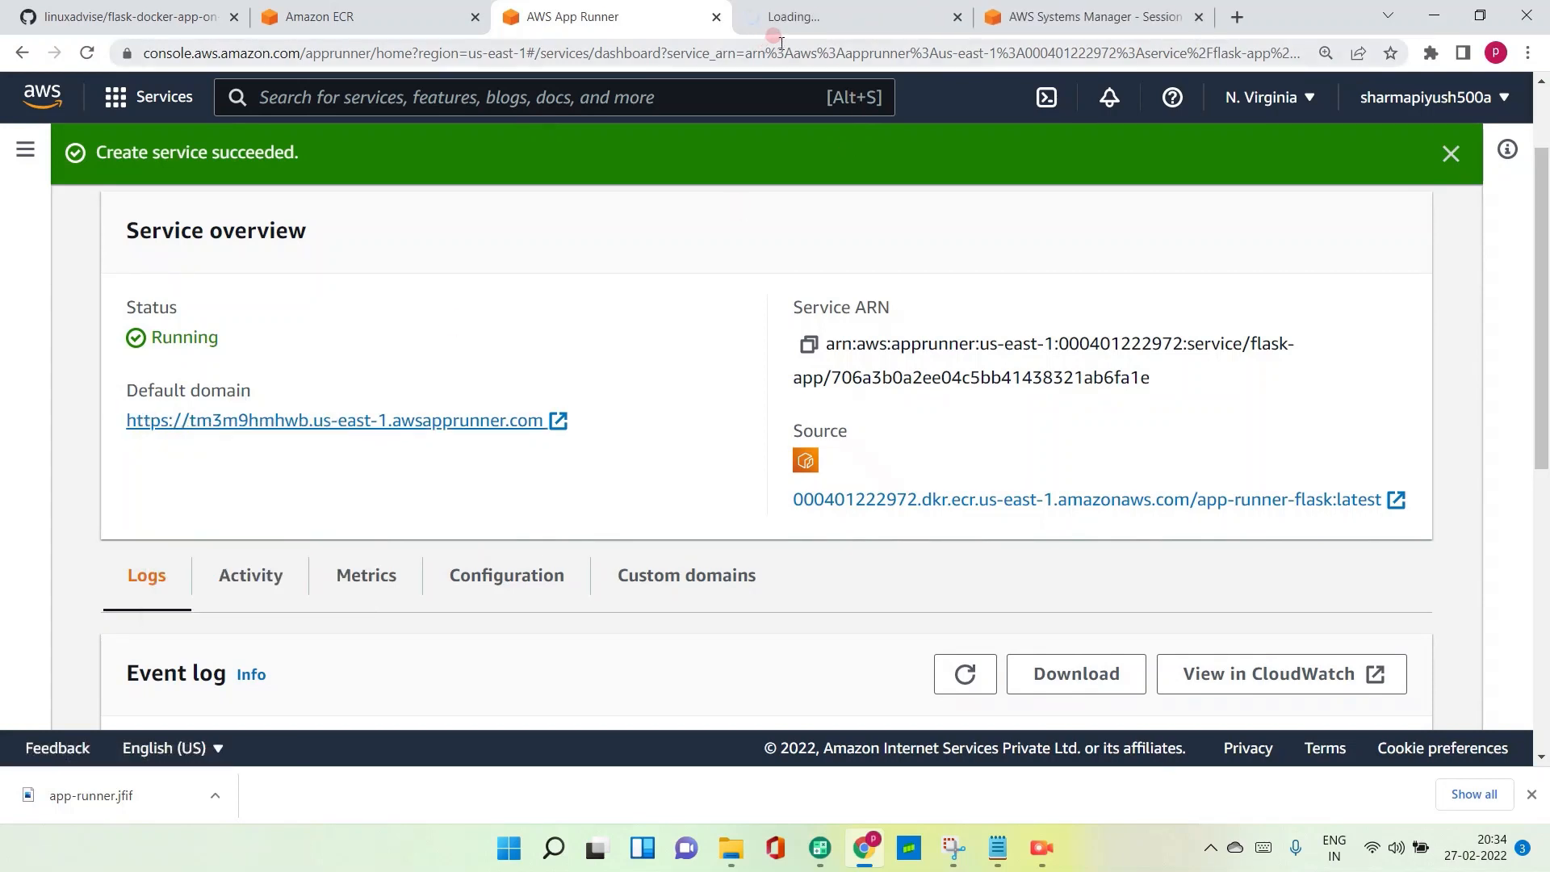
left_click(795, 18)
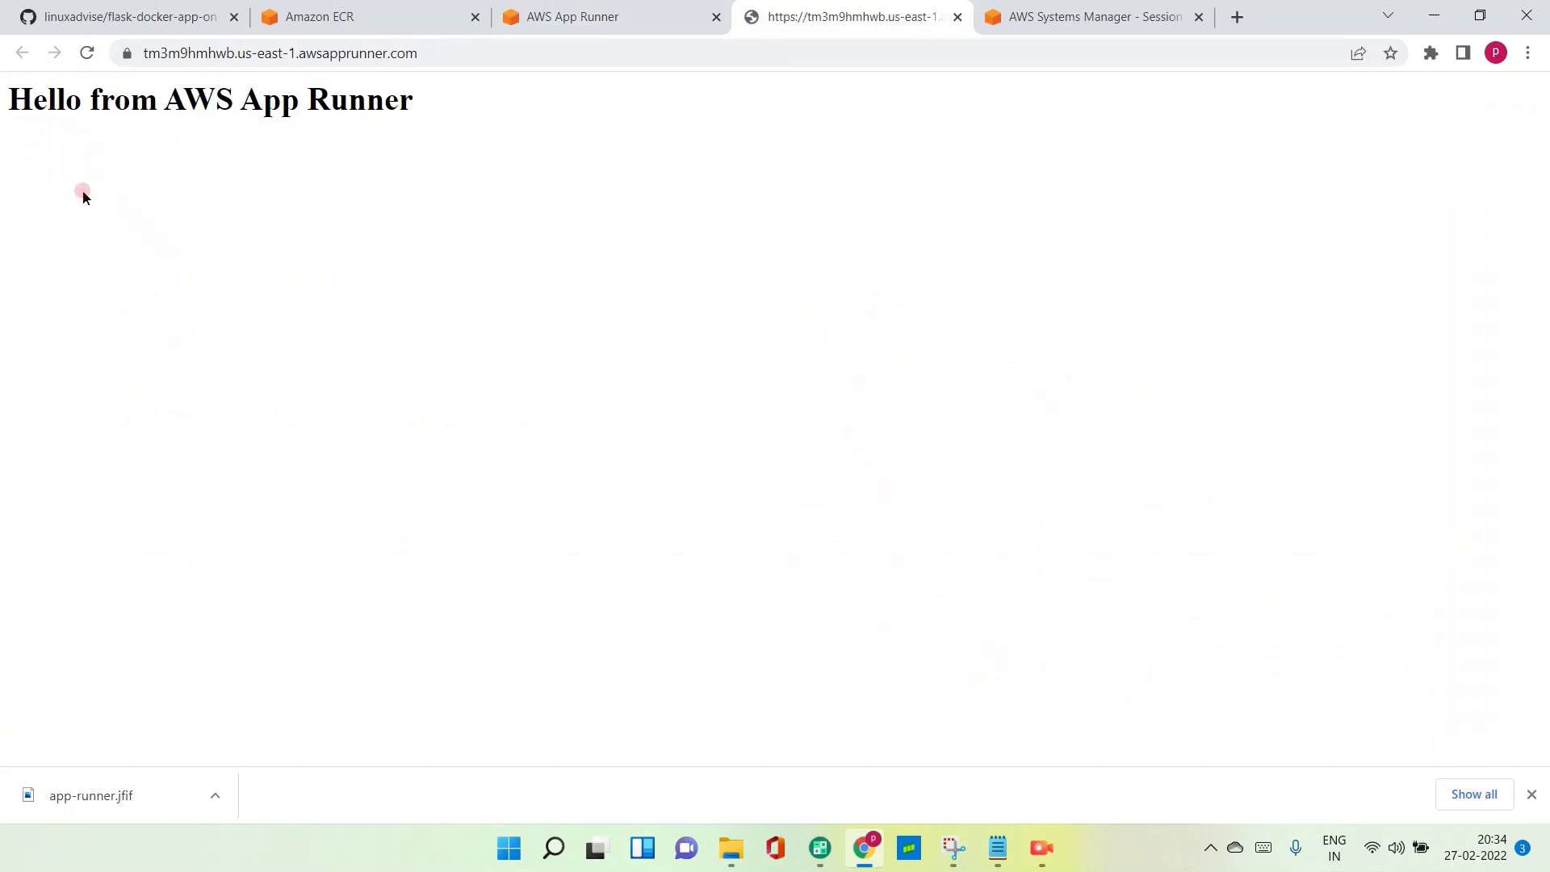